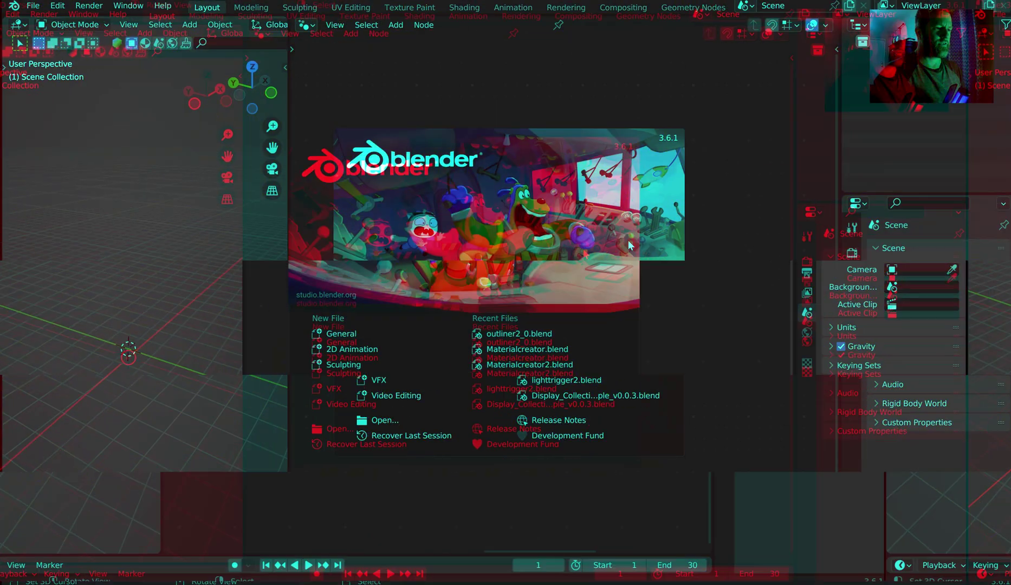
Open the recent file outliner2_0.blend and bring the social-link nodes into view in the node editor.
left_click(564, 334)
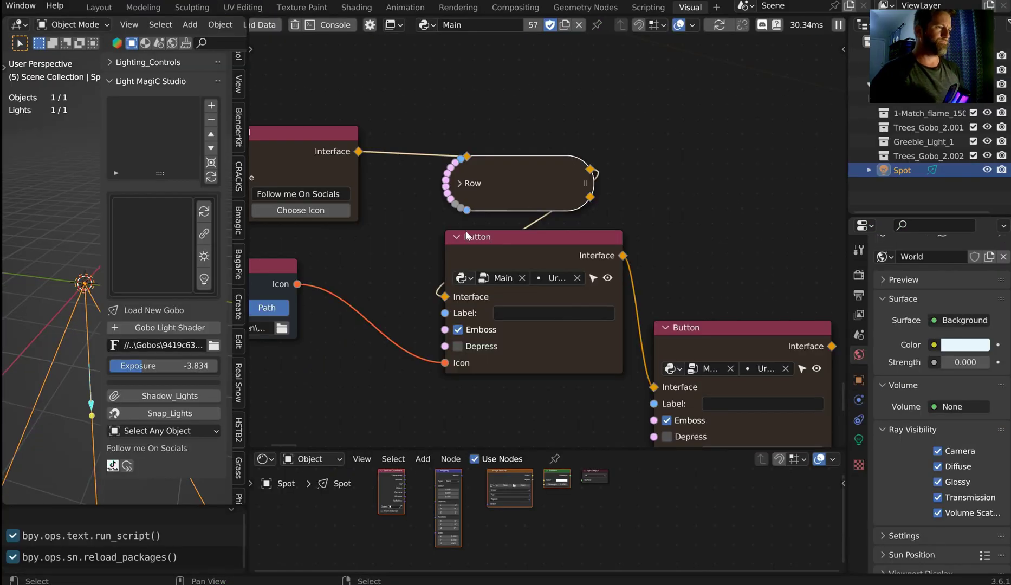
scroll(466, 235, "down", 3)
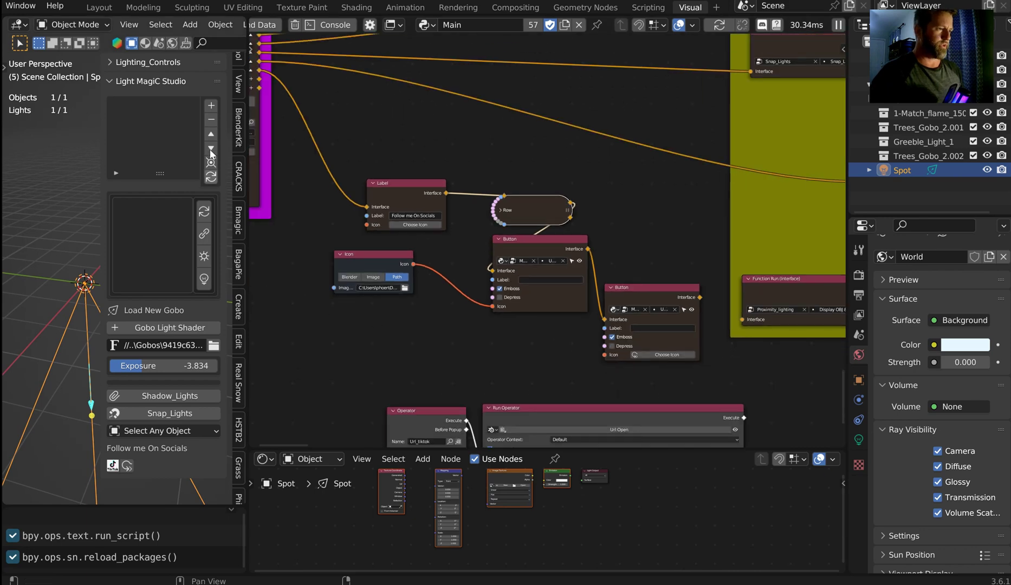
middle_click_drag(464, 344, 517, 224)
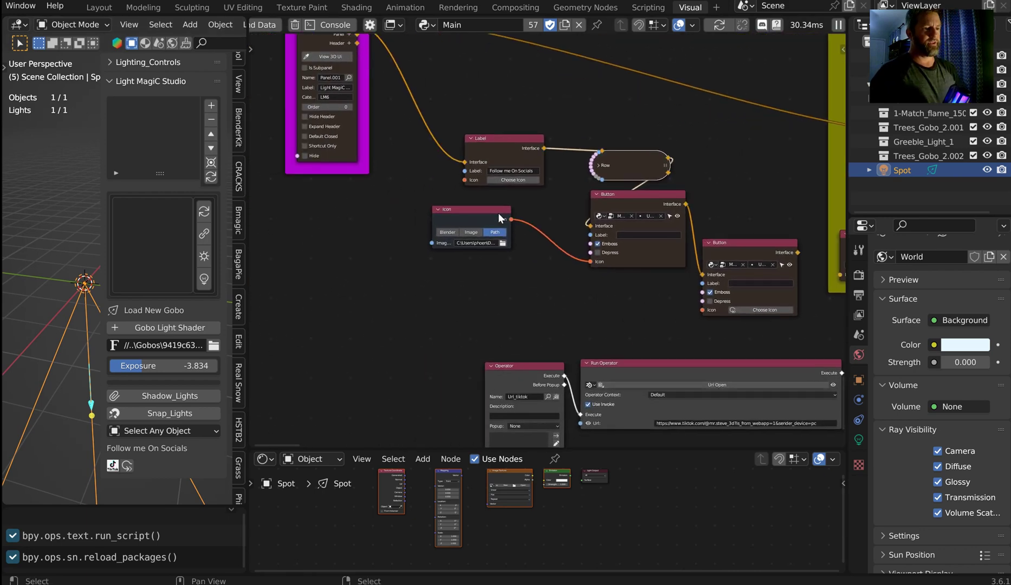
Disconnect the Follow me On Socials label from the panel and delete it with its icon, row, button and operator nodes.
scroll(497, 214, "down", 2)
mouse_move(487, 183)
left_mouse_down()
mouse_move(470, 169)
mouse_move(470, 191)
left_mouse_up()
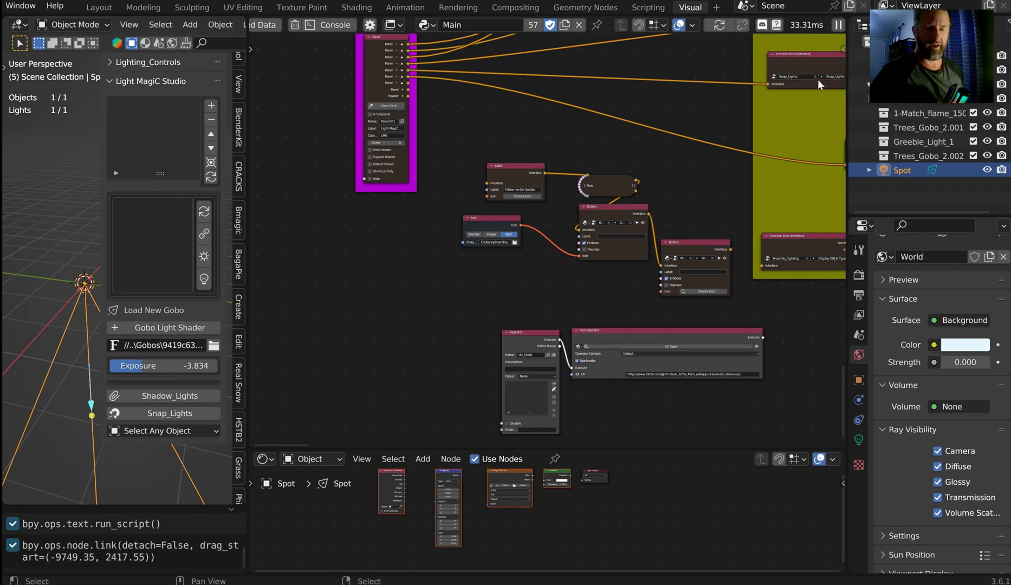
left_click(683, 402)
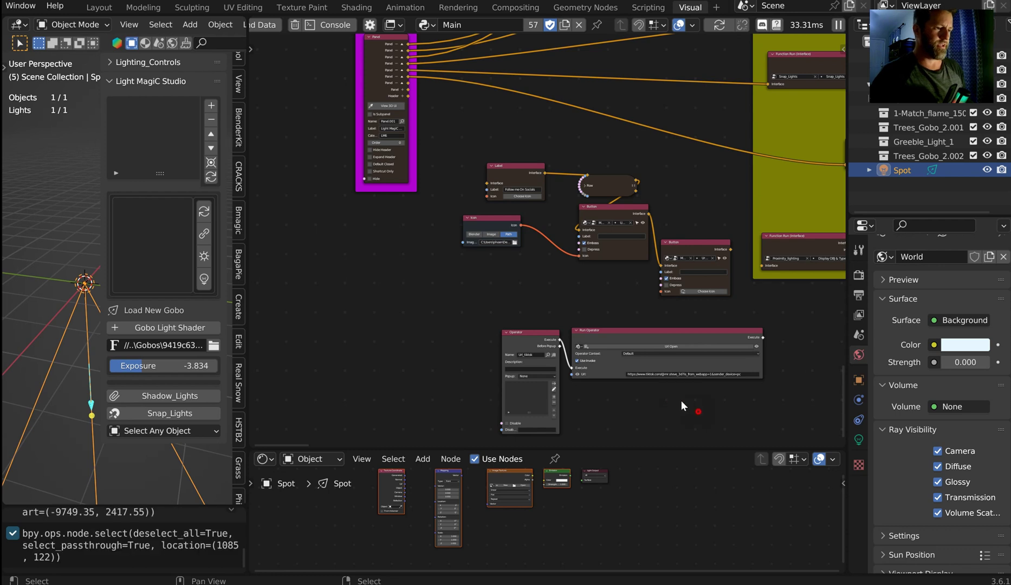
left_click_drag(681, 400, 451, 179)
key("Delete")
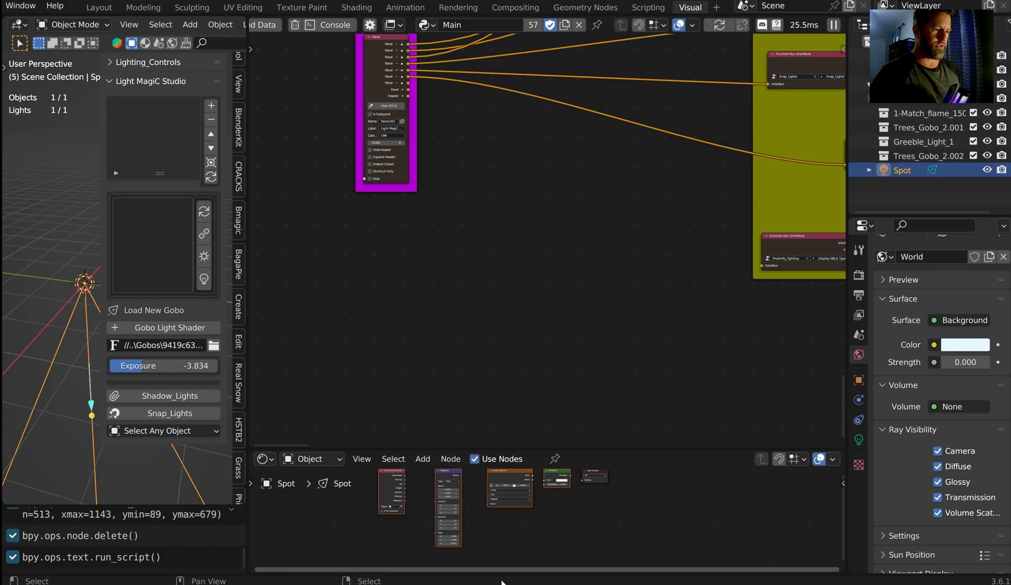
Switch to the browser and open the full-size file of the round grey YouTube icon from vectorified.com.
key("alt+Tab")
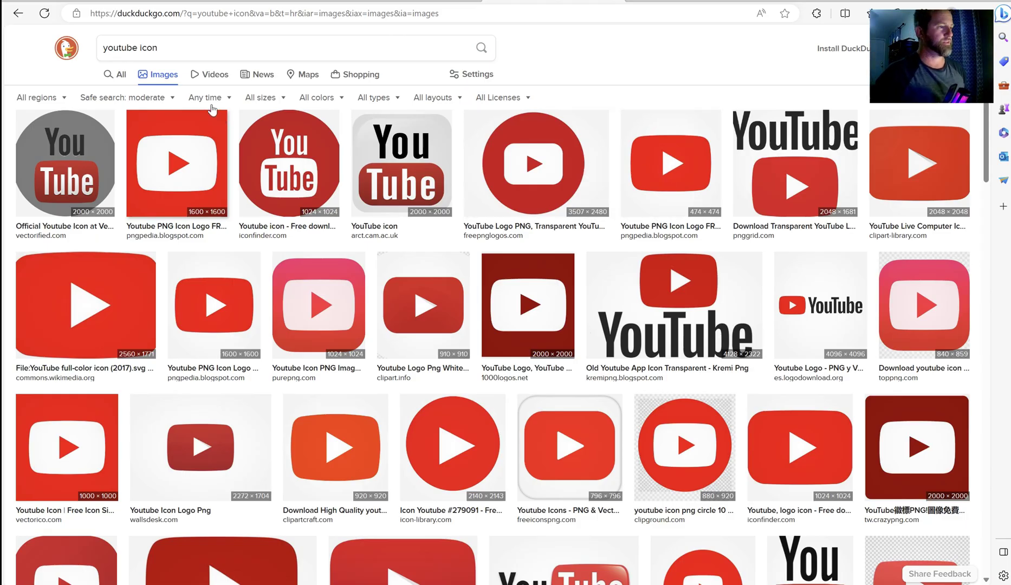
left_click(123, 50)
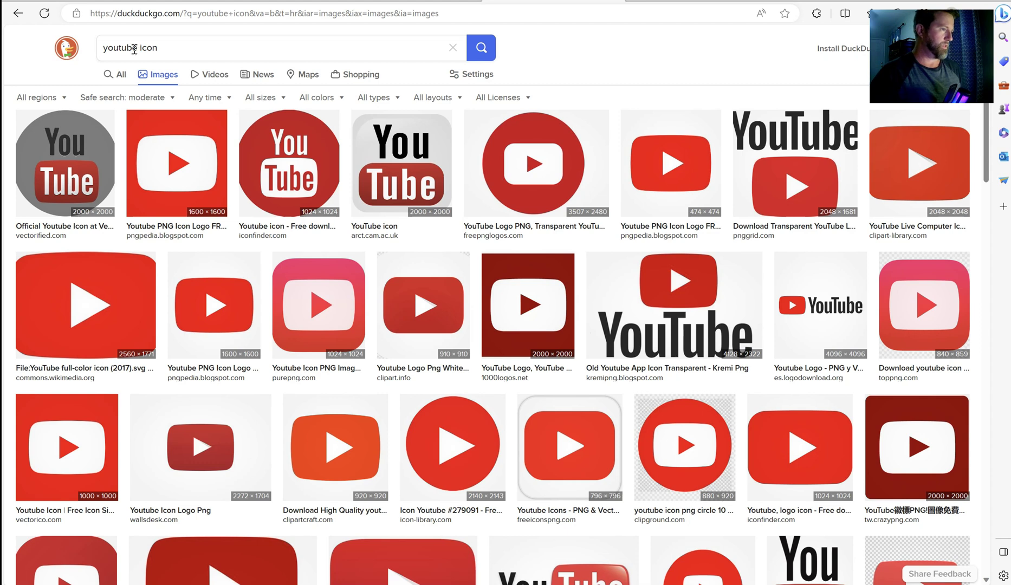
right_click(65, 156)
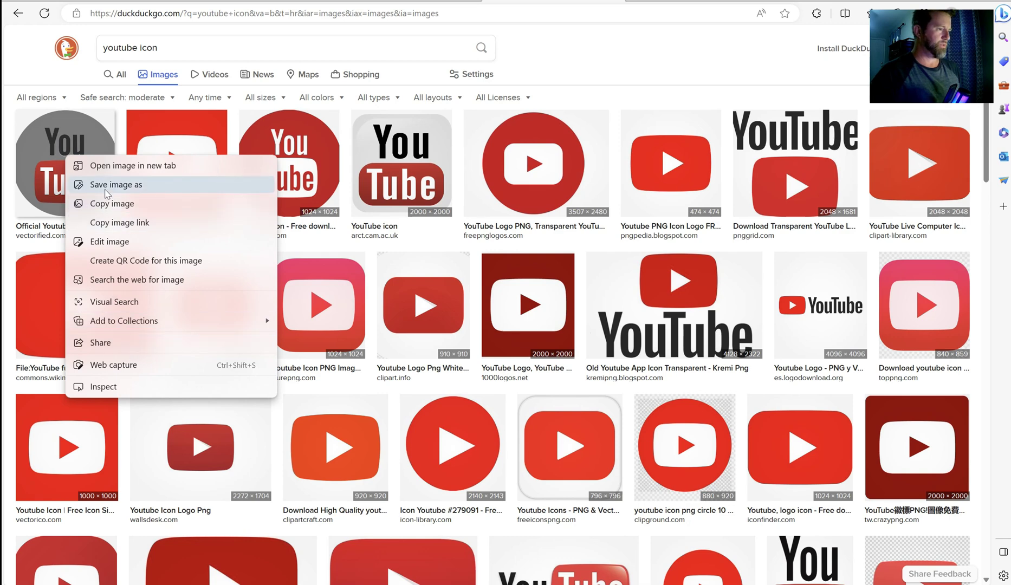
left_click(72, 138)
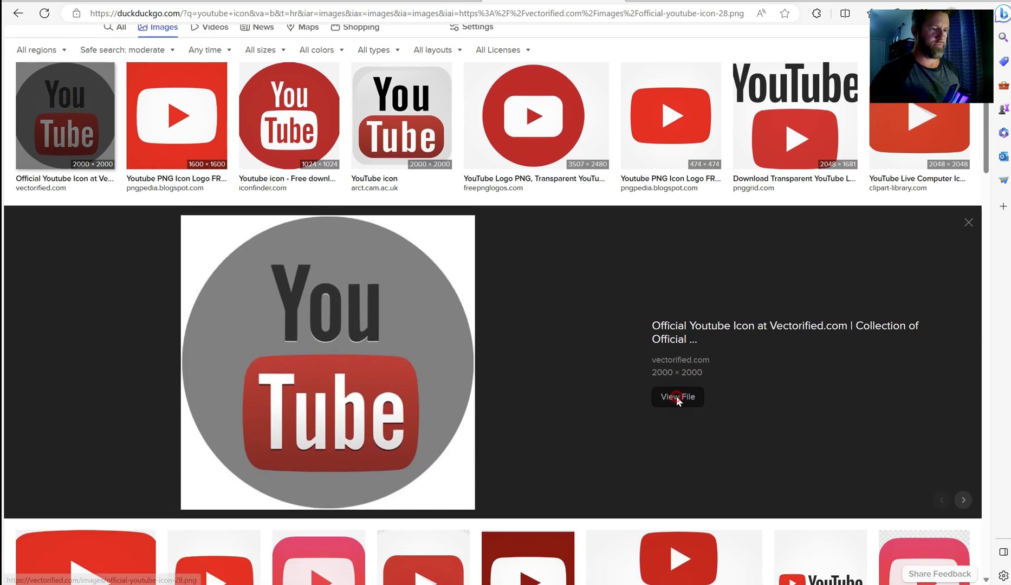
left_click(677, 396)
Save the YouTube icon as PNG image official-youtube-icon-28 in the Icons folder on the Desktop.
right_click(401, 233)
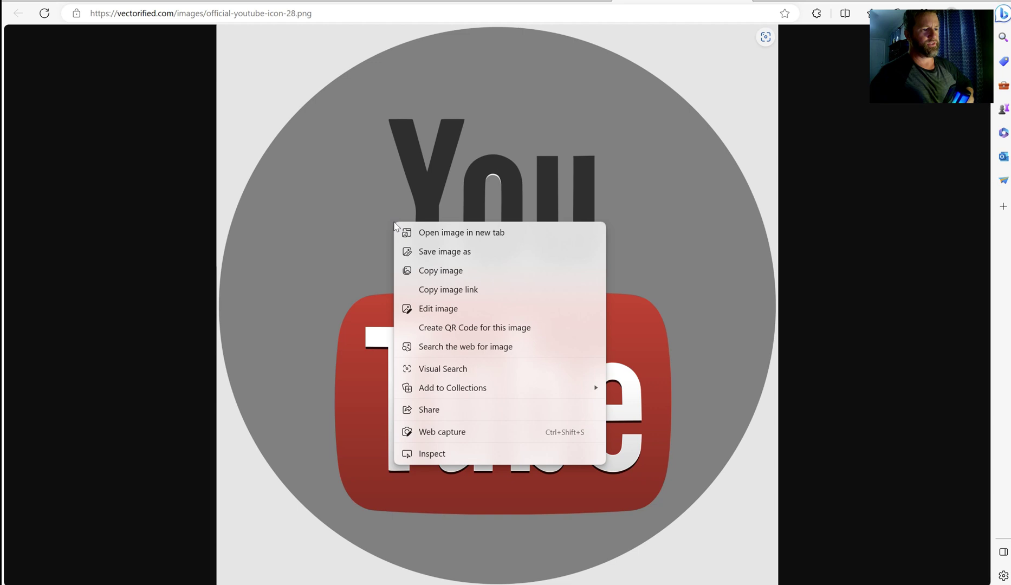
left_click(457, 251)
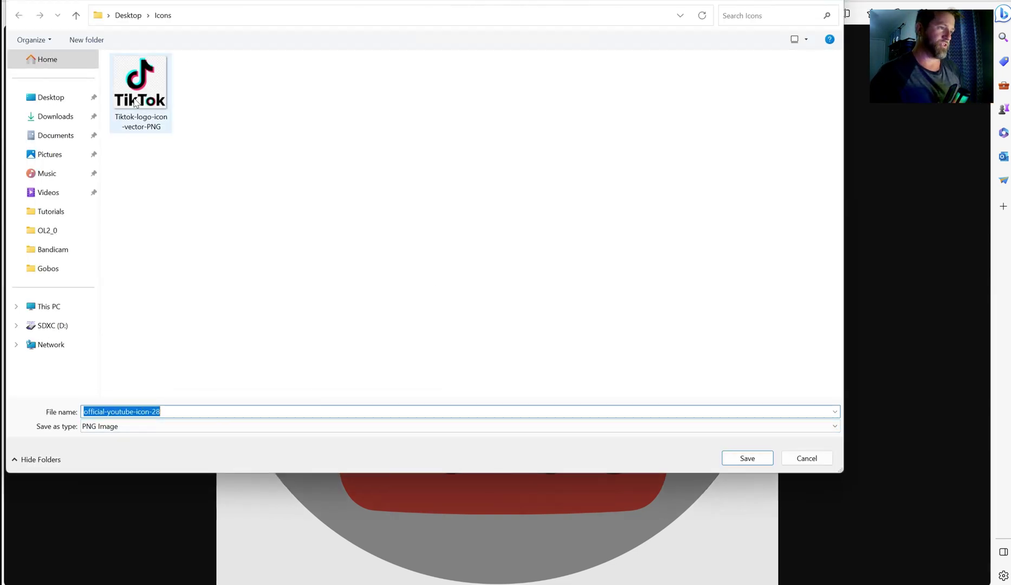
left_click(747, 459)
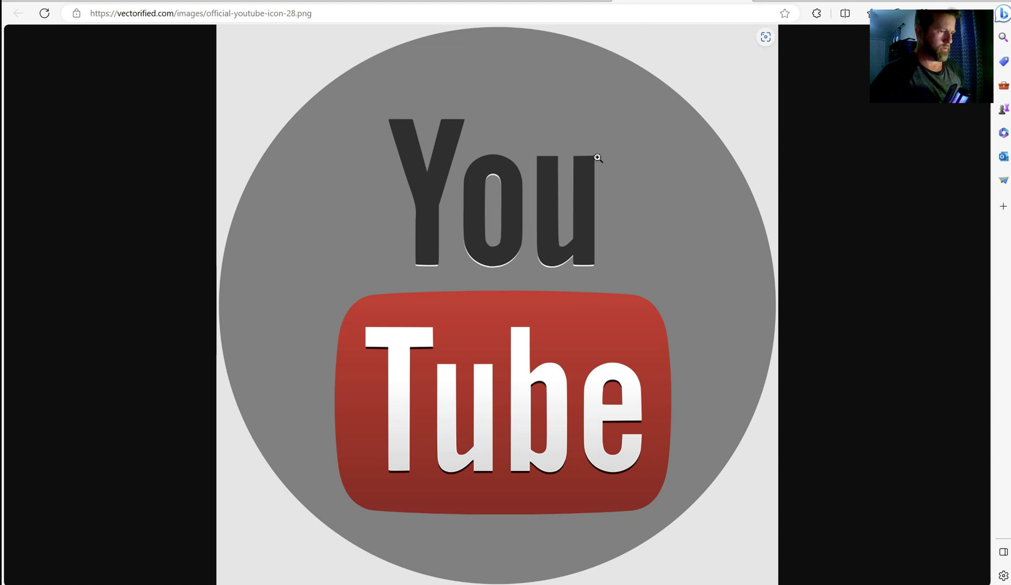
Return to the DuckDuckGo image results and search for "instagram icon".
key("alt+Tab")
key("alt+Tab")
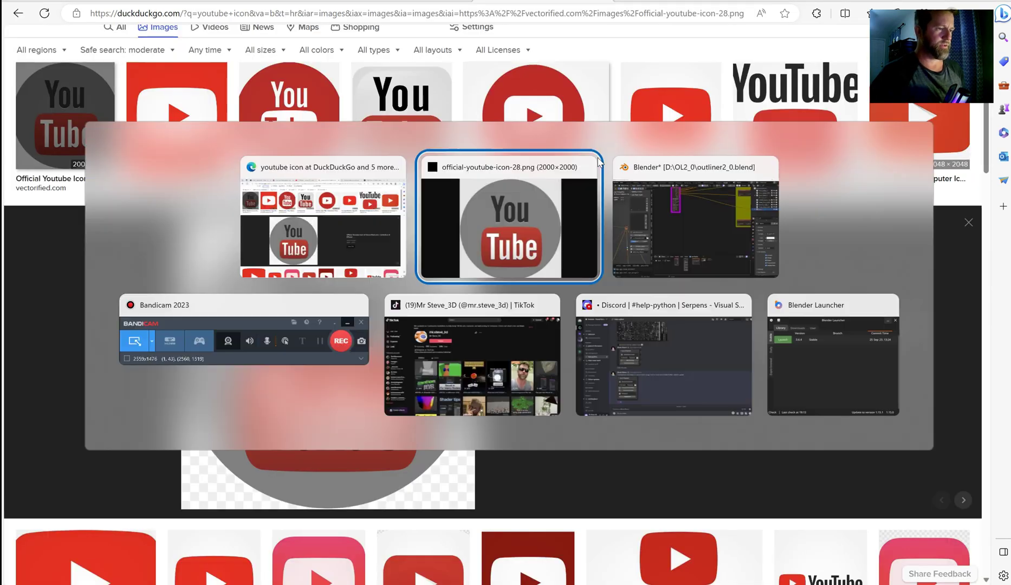
left_click(362, 199)
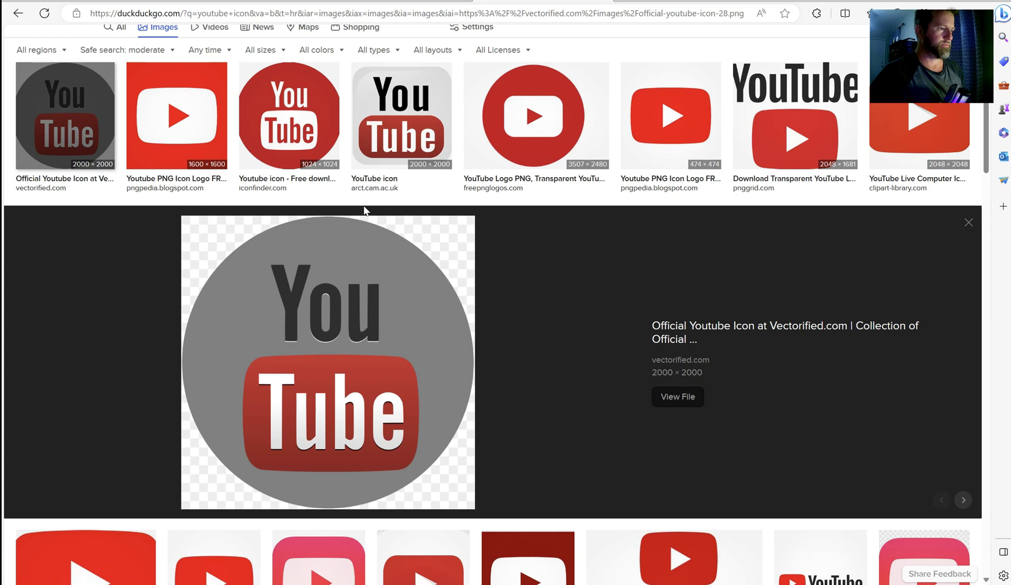
left_click(289, 115)
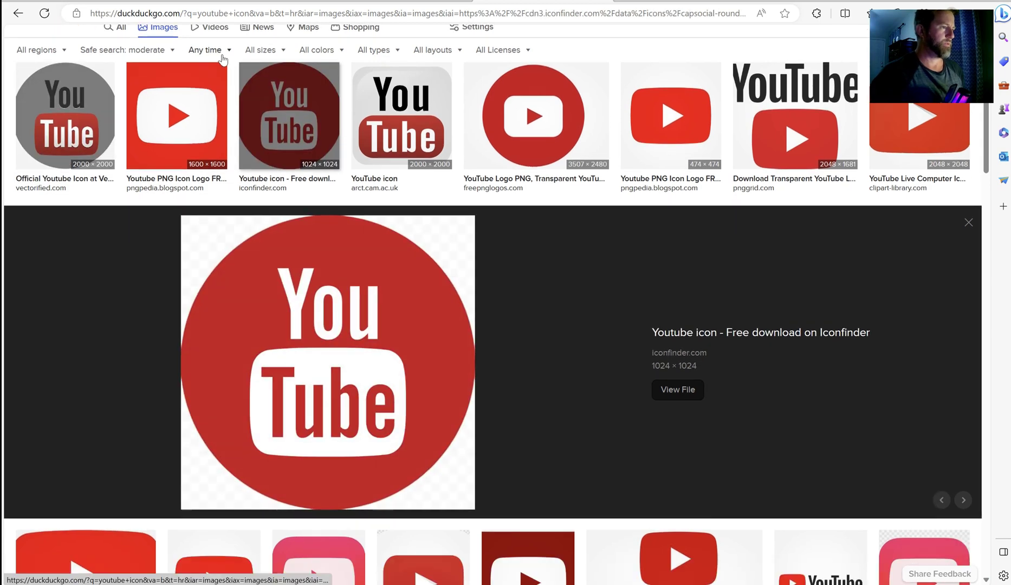
scroll(213, 52, "up", 1)
left_click(174, 42)
left_click_drag(139, 48, 98, 51)
type("instagr icon")
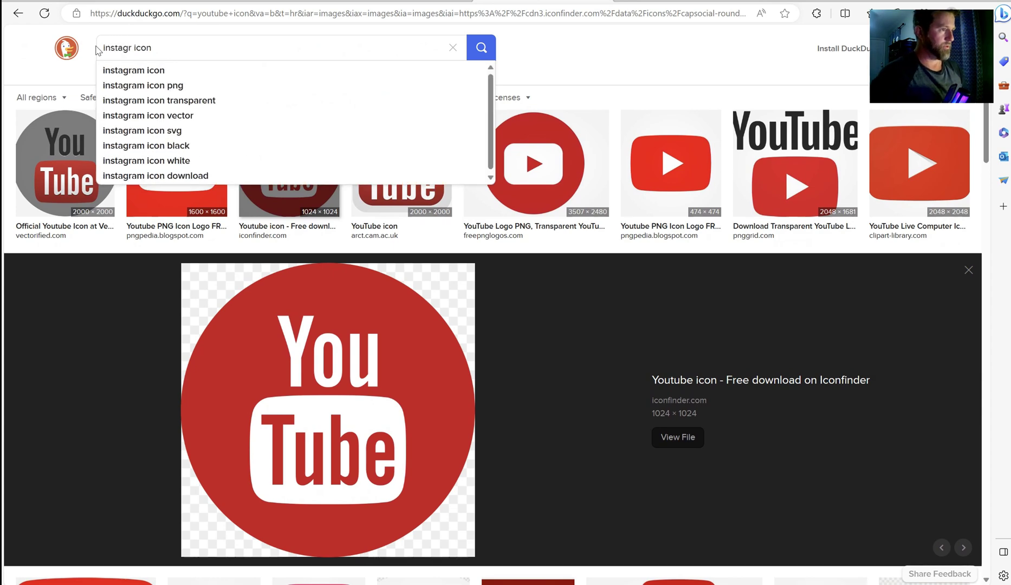
left_click(144, 73)
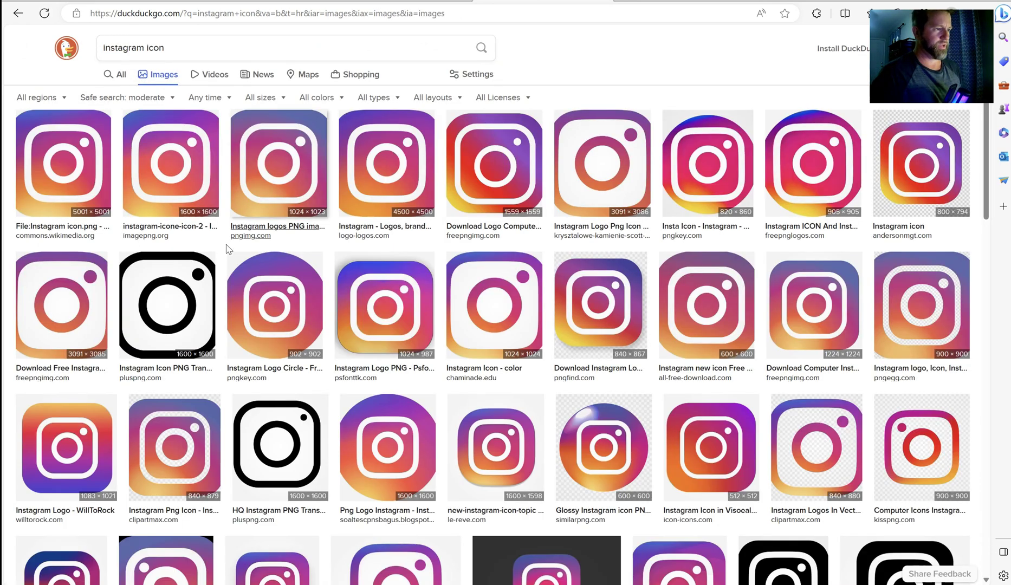
Open the full-size file of the glossy round Instagram icon from similarpng.com.
scroll(522, 333, "down", 2)
scroll(522, 332, "down", 3)
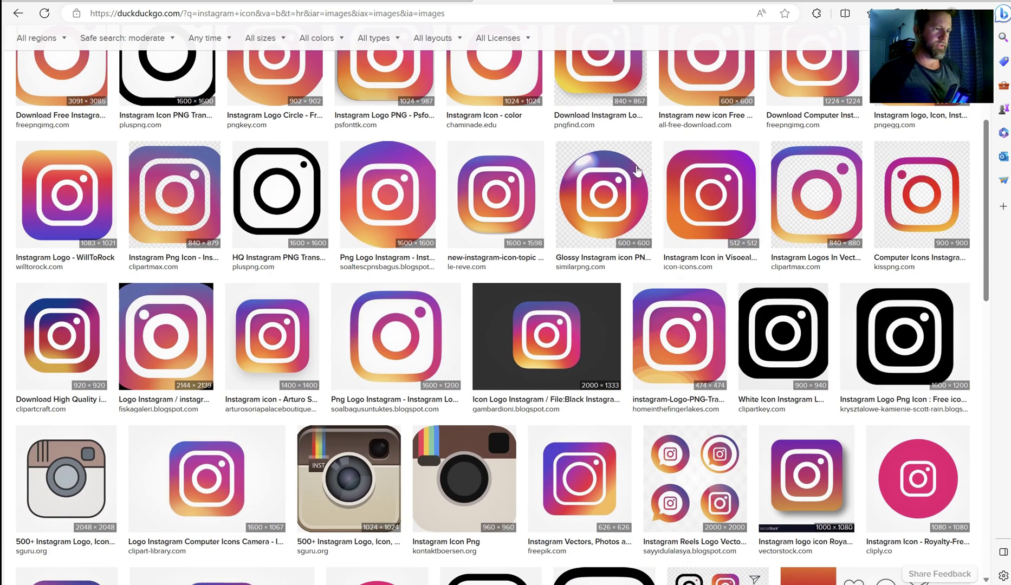
right_click(592, 165)
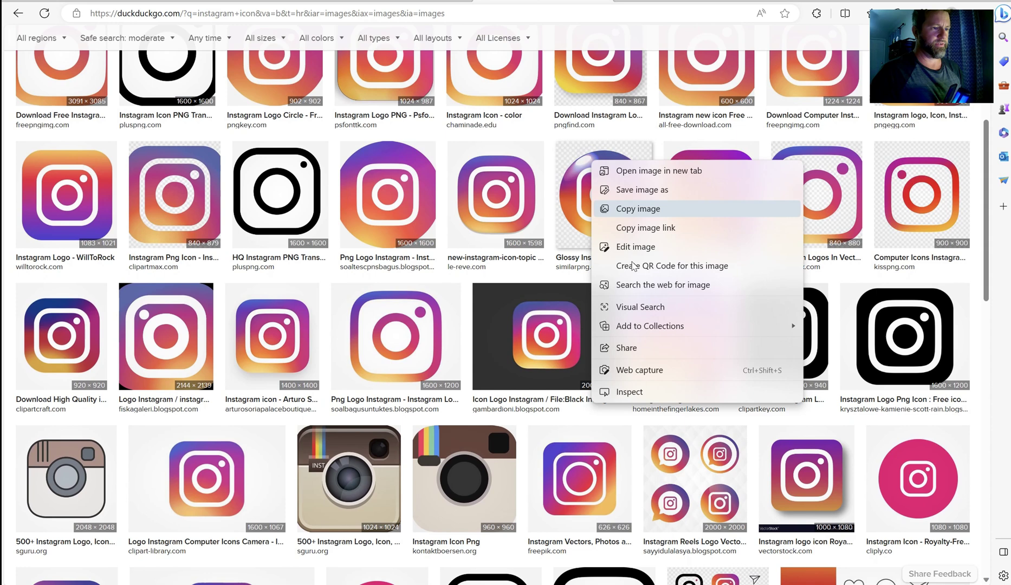
left_click(584, 163)
left_click(601, 157)
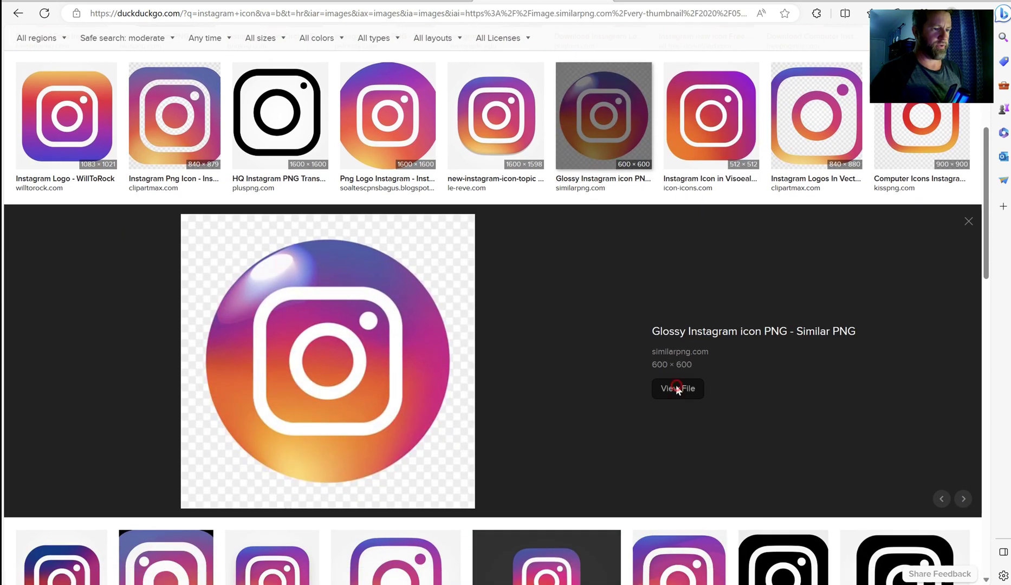
left_click(675, 388)
Save the Instagram icon as PNG image Glossy-Instagram-icon-PNG in the Icons folder on the Desktop.
right_click(448, 187)
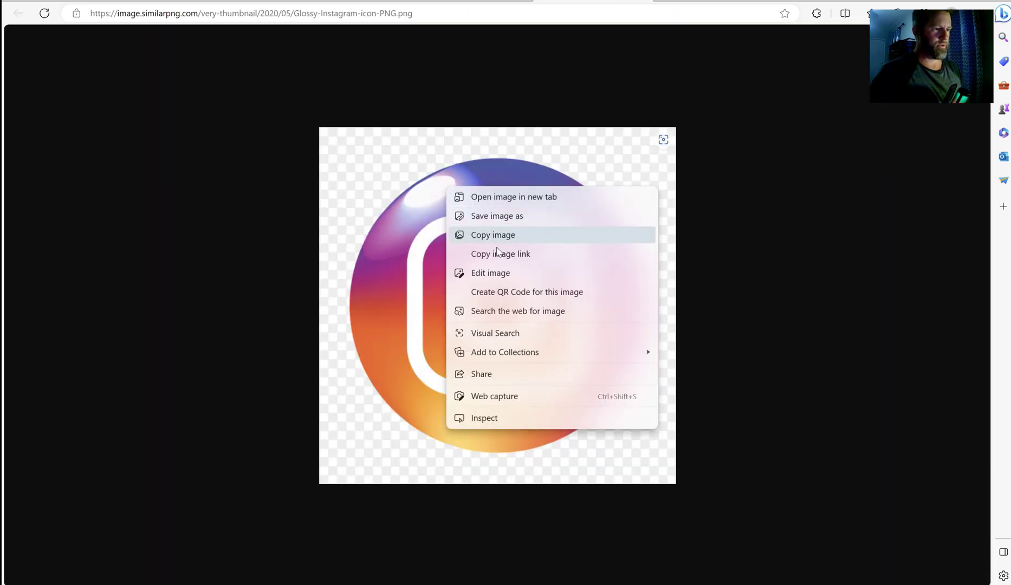
left_click(494, 216)
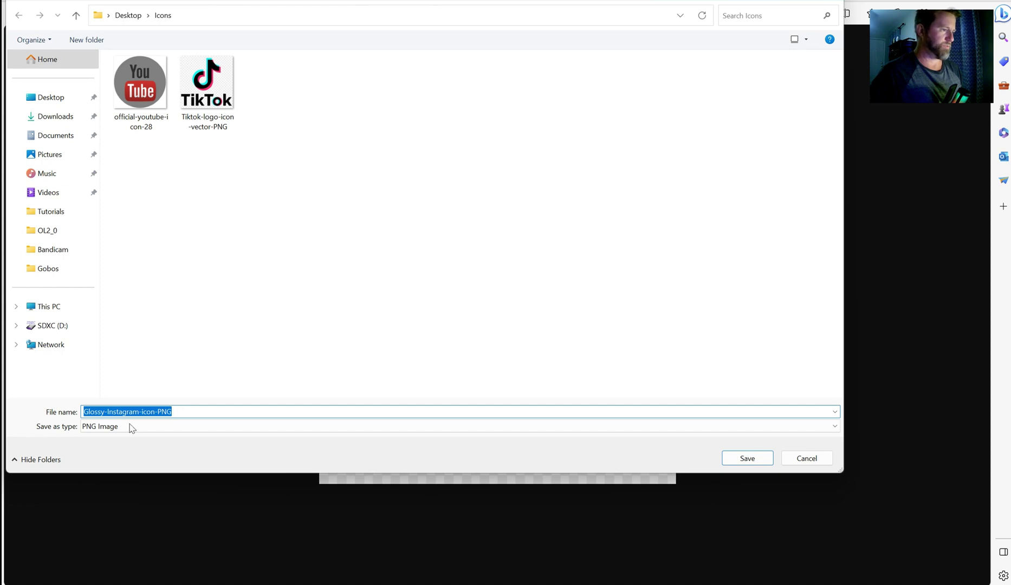
left_click(750, 459)
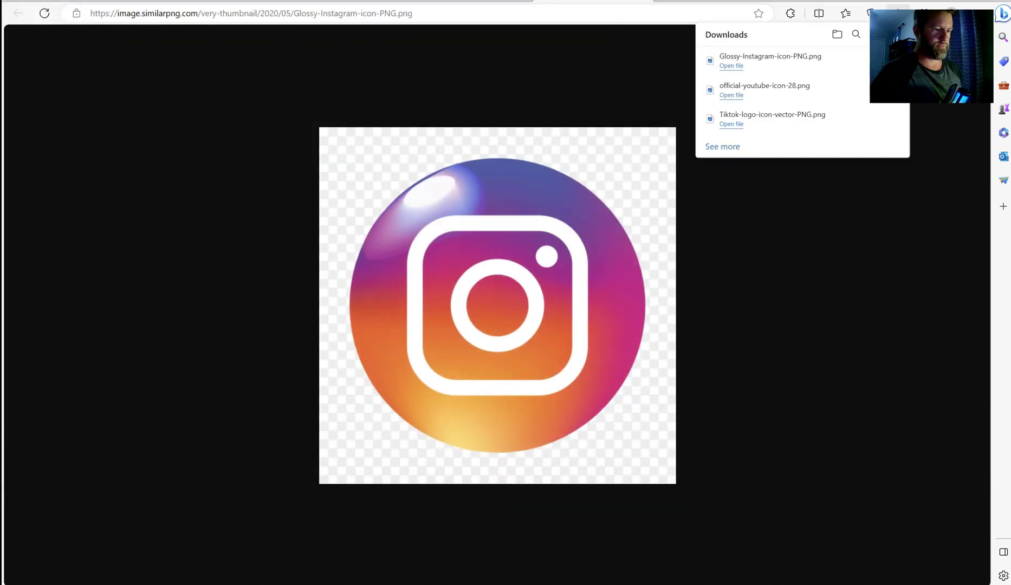
Switch back to Blender and add a Label node beside the purple-framed Panel node.
left_click(623, 584)
scroll(502, 124, "up", 2)
middle_click_drag(502, 124, 745, 355)
scroll(667, 269, "up", 2)
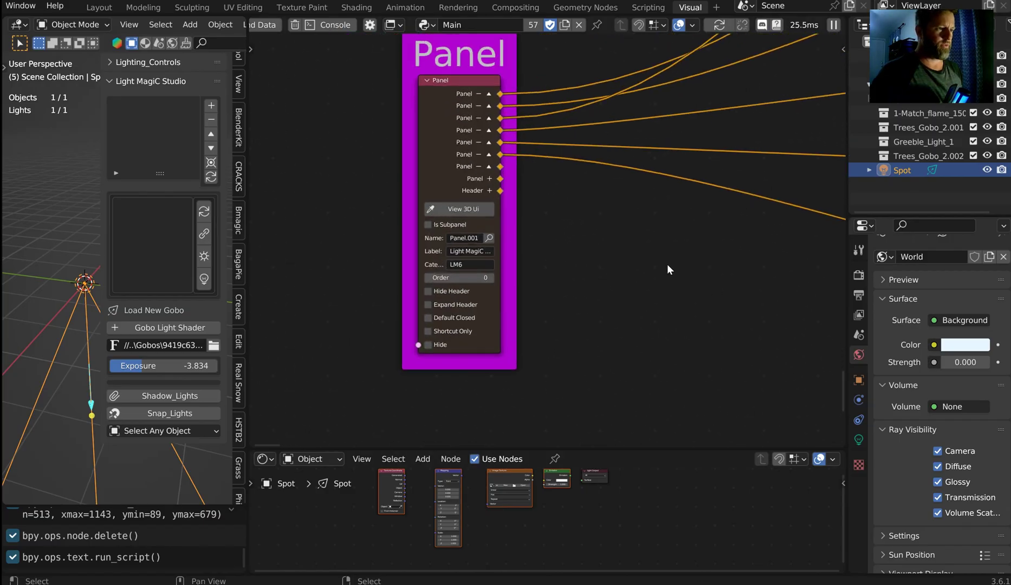
middle_click_drag(572, 224, 543, 218)
key("shift+a")
left_click(544, 218)
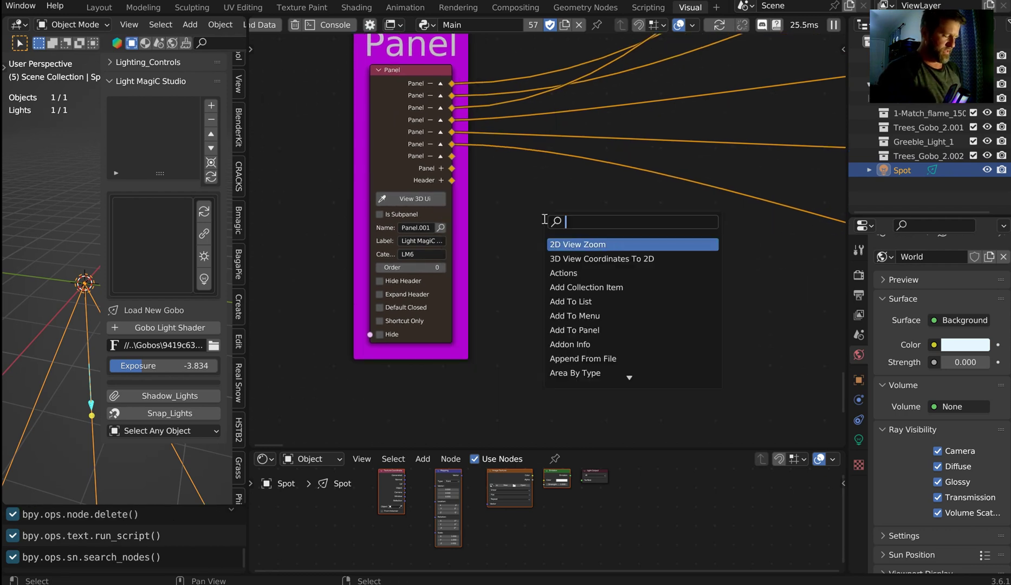
type("llab")
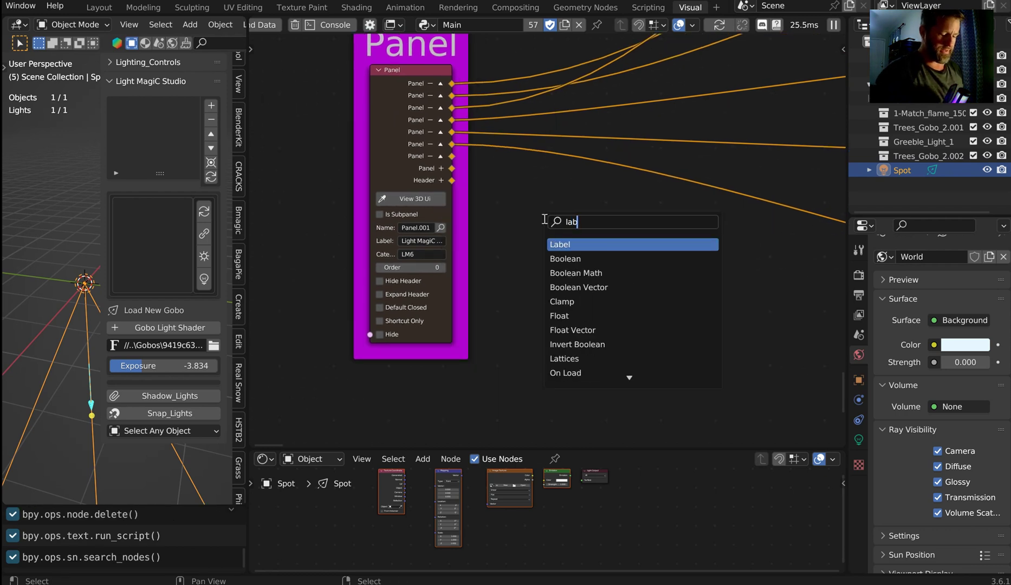
key("Return")
left_click(541, 222)
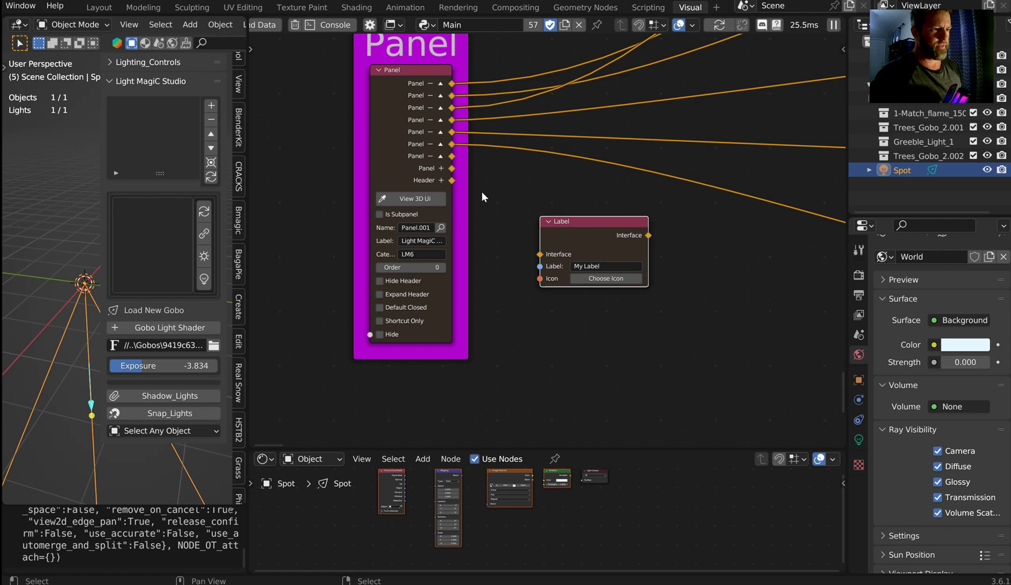
Connect the last Panel output to the Label node's Interface input and set its label to "Follow me on socials".
left_click_drag(453, 157, 541, 254)
scroll(563, 316, "up", 3)
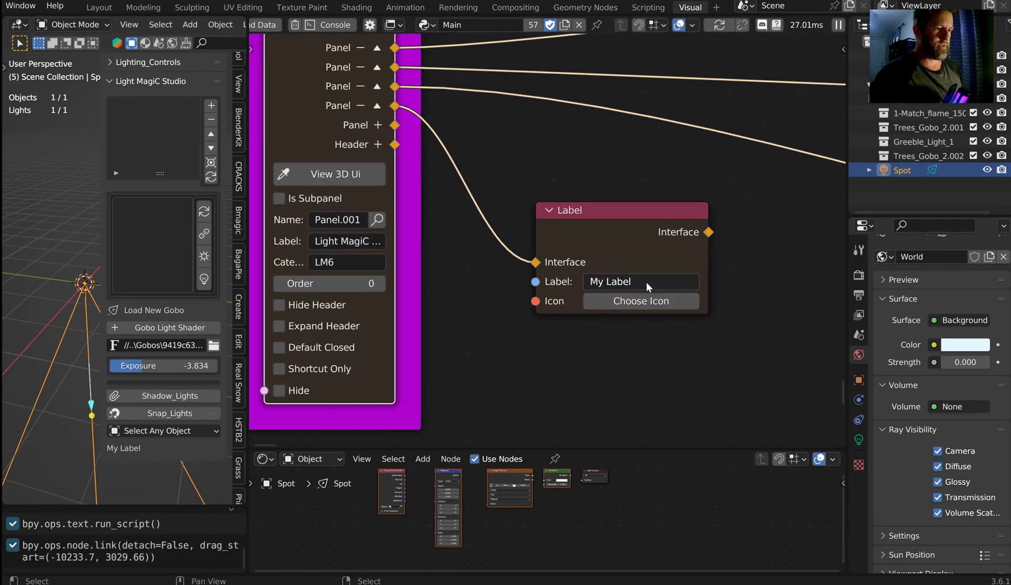
left_click(646, 282)
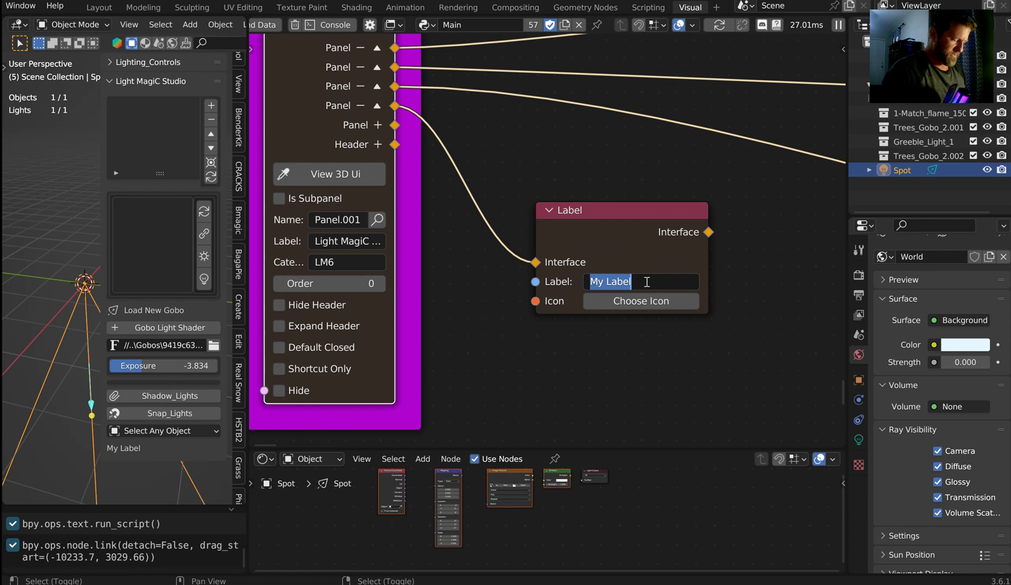
type("Follow m")
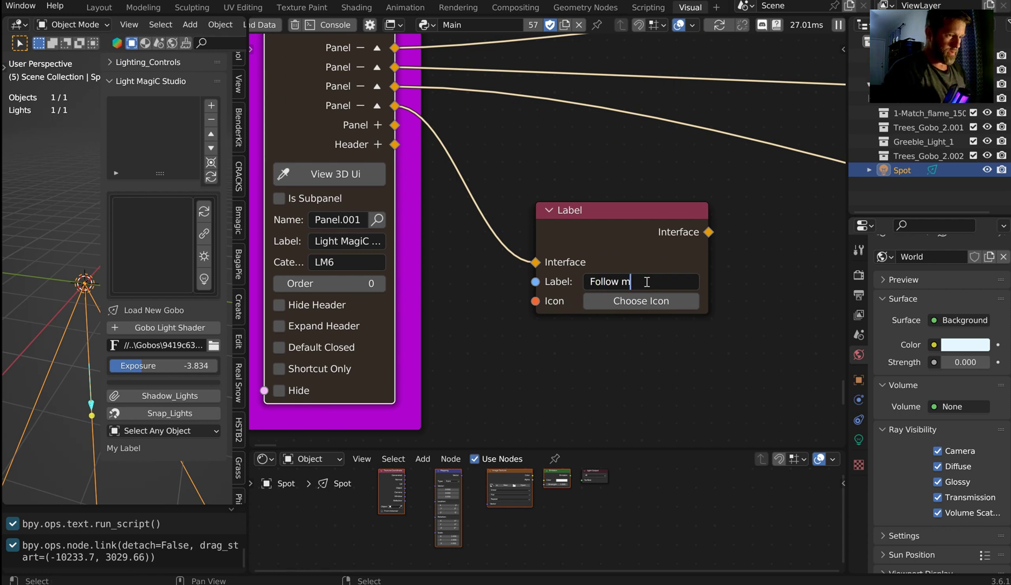
type("e on soc")
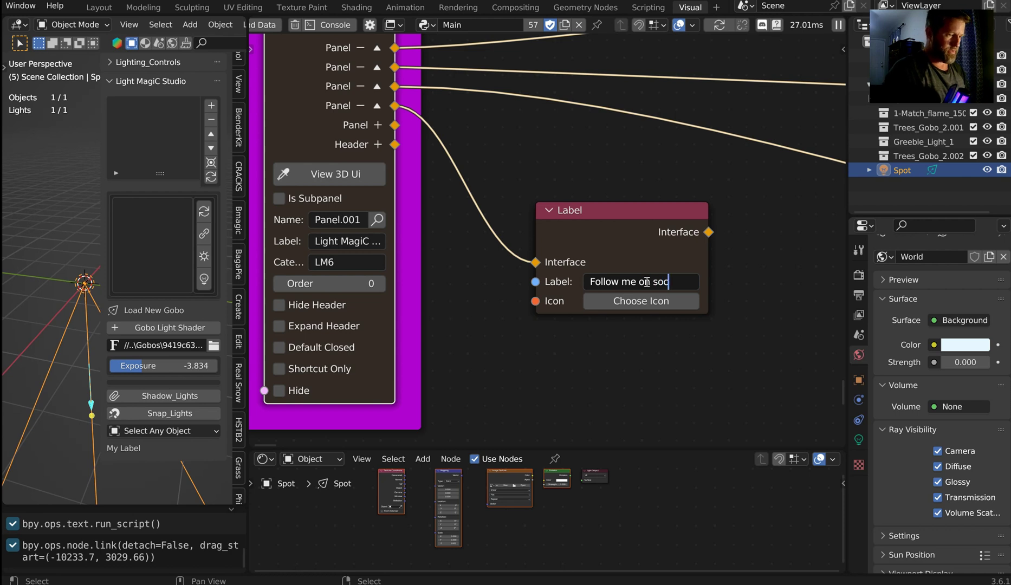
type("ials")
key("Return")
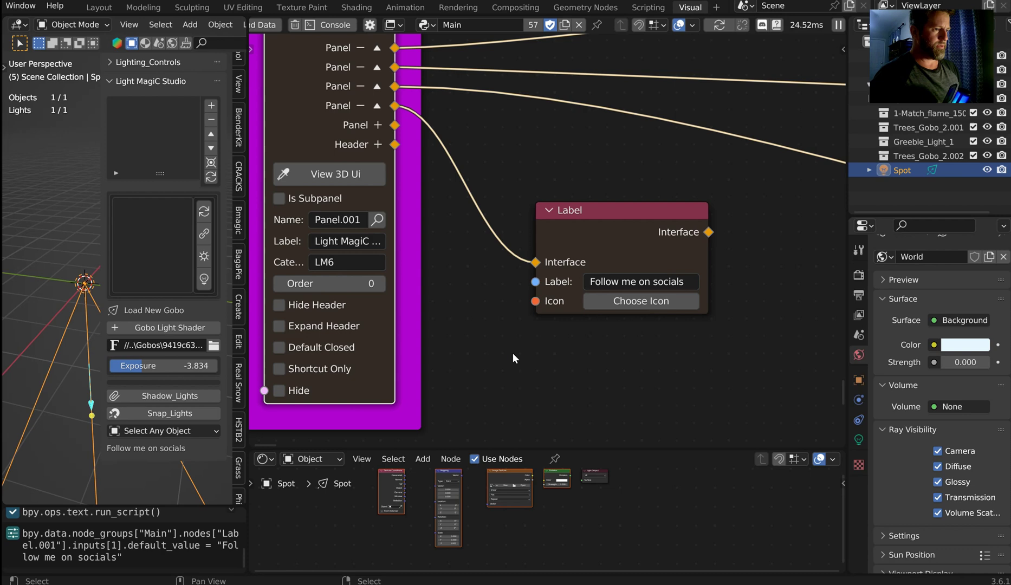
Add a Button node below the Label node and connect the Label's Interface output to its Interface input.
scroll(639, 330, "down", 2)
middle_click_drag(639, 330, 633, 309)
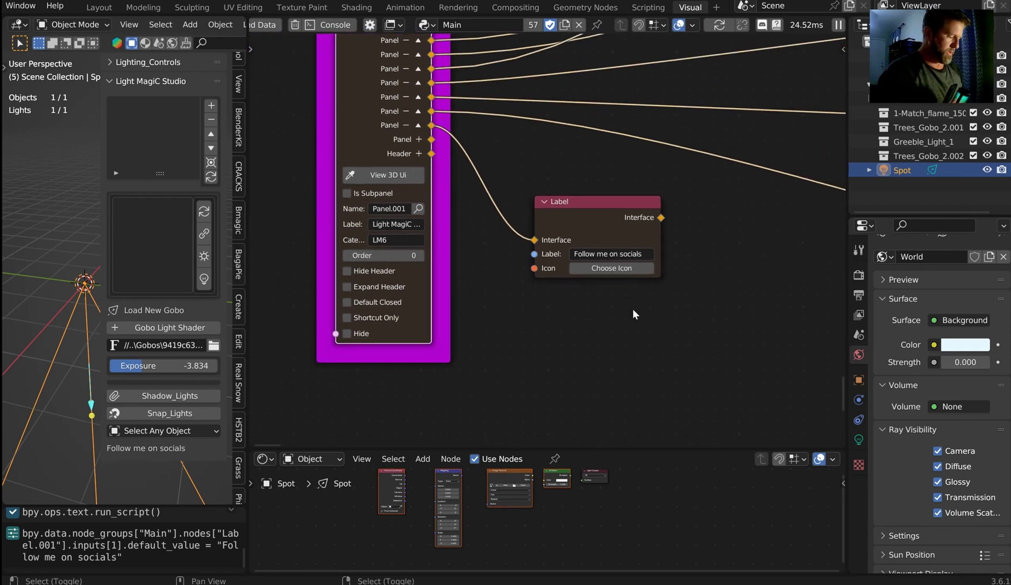
key("shift+a")
type("sbutton")
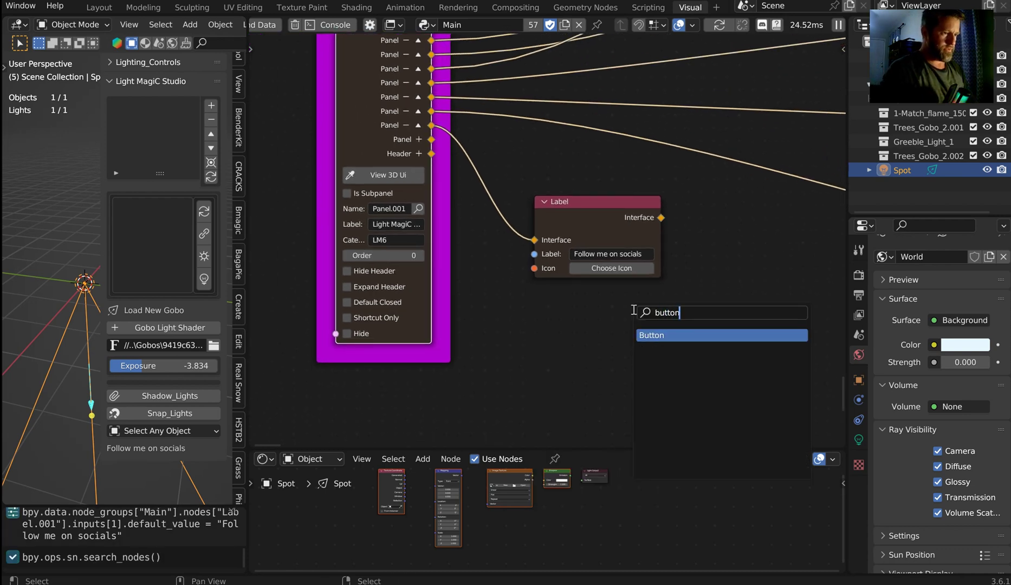
key("Return")
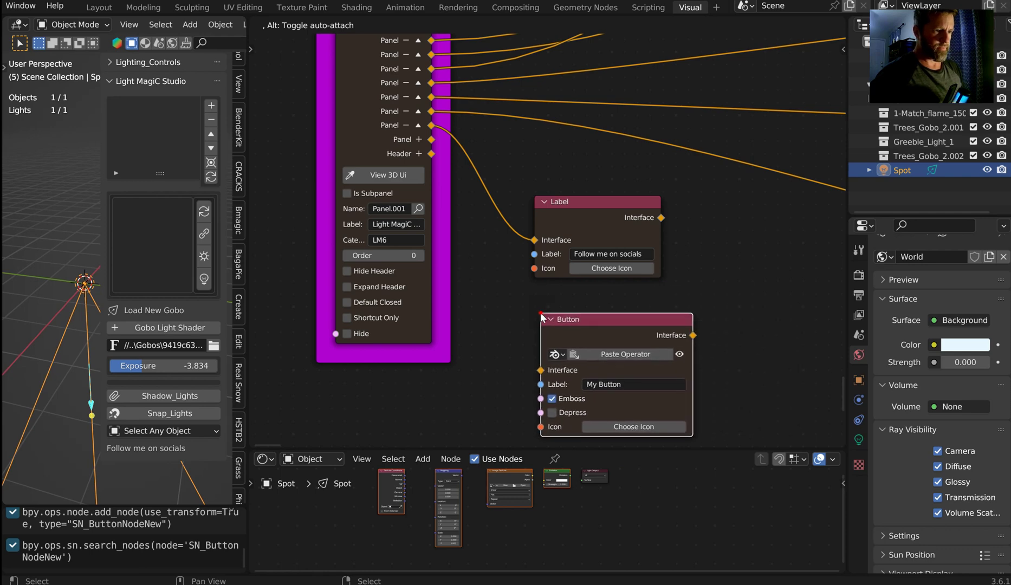
left_click(621, 321)
left_click_drag(621, 322, 603, 358)
left_click_drag(524, 406, 661, 218)
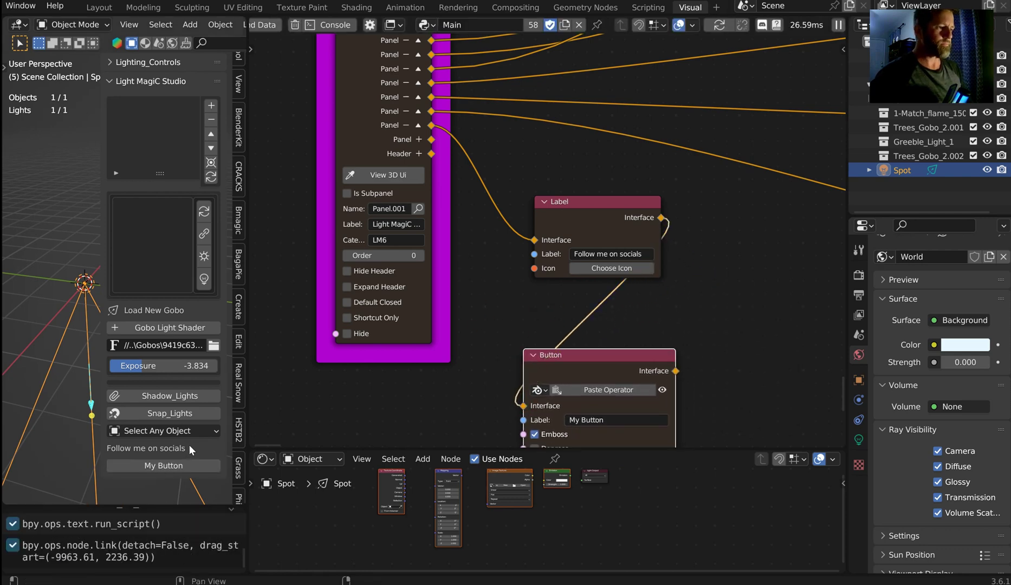
Insert a Row node into the link between the Label node and the Button node.
scroll(619, 294, "down", 3)
key("shift+a")
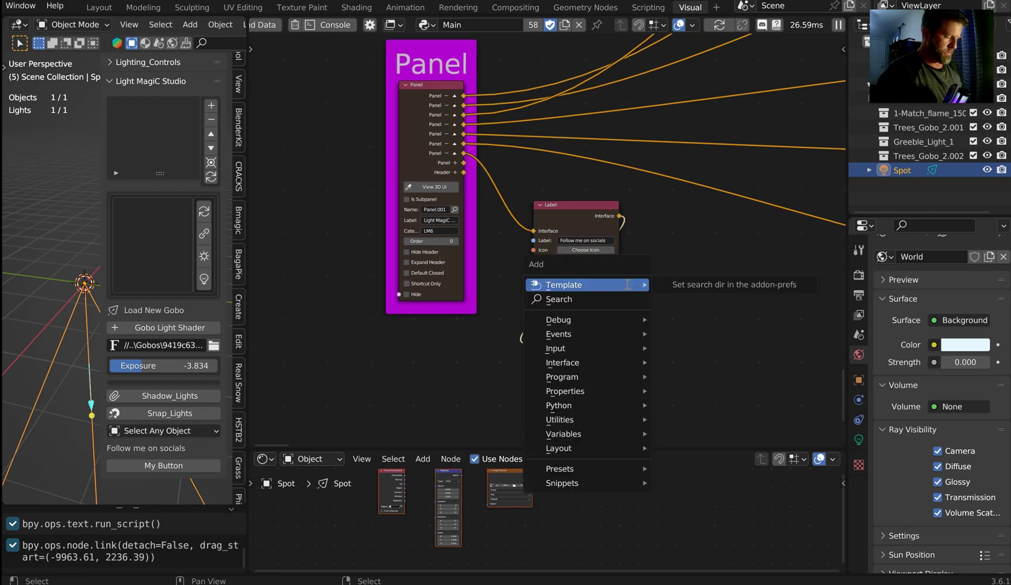
left_click(627, 284)
type("row")
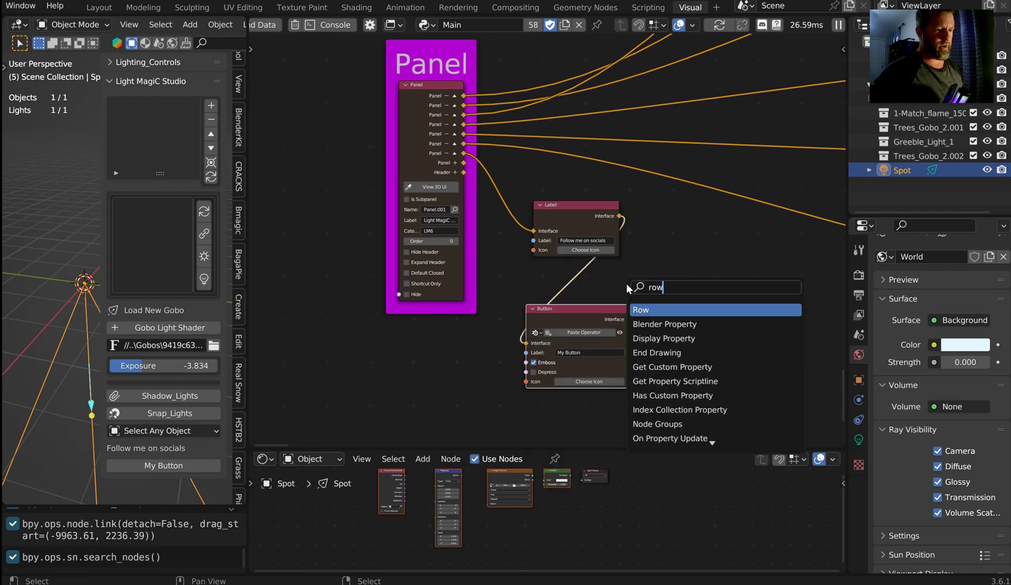
key("Return")
left_click(597, 275)
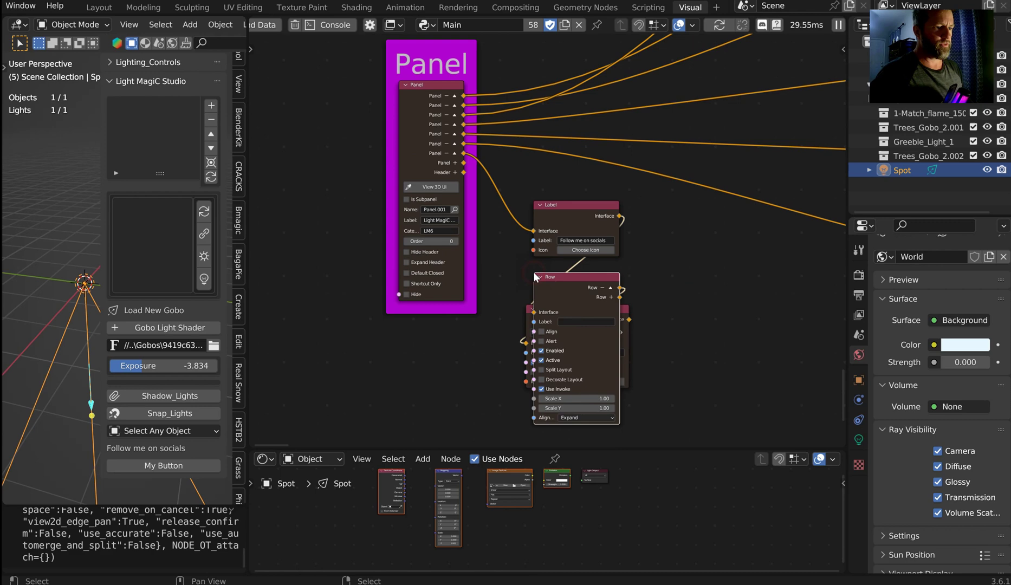
Enable Align on the Row node and collapse the node.
scroll(597, 273, "up", 3)
left_click(511, 314)
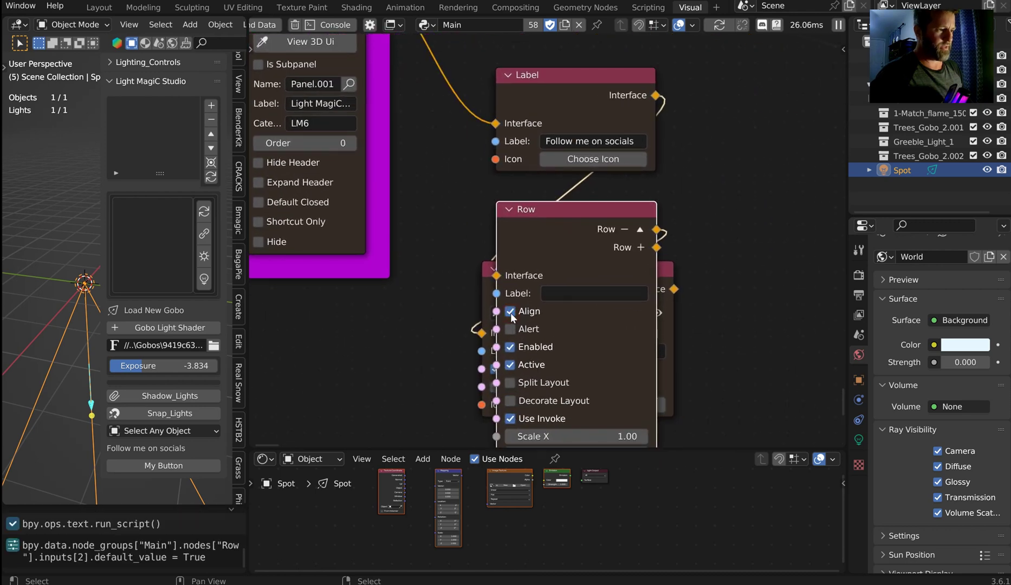
left_click(507, 210)
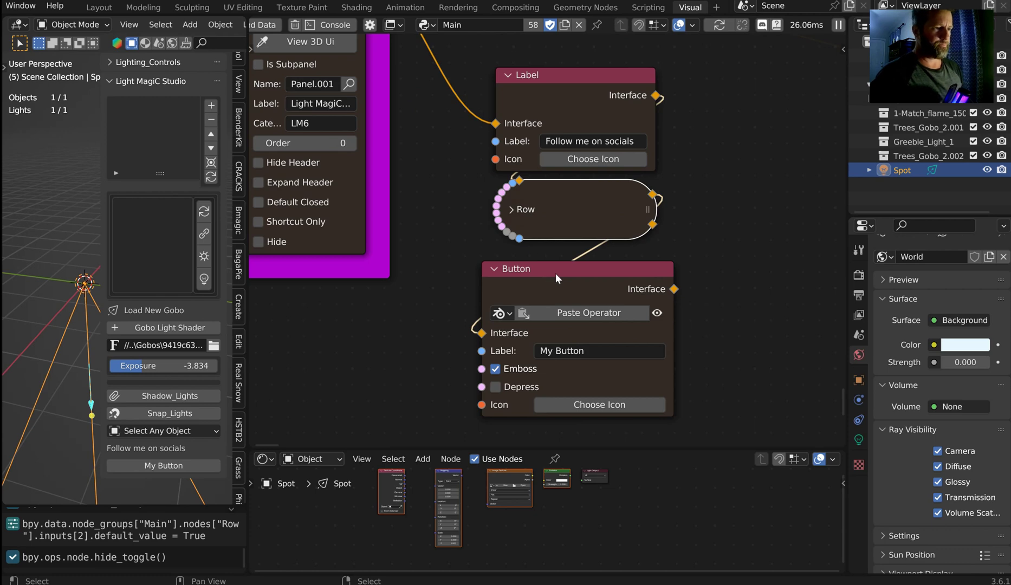
Duplicate the Button node below the first one and connect the first Button's Interface output to the copy's Interface input.
scroll(570, 213, "down", 2)
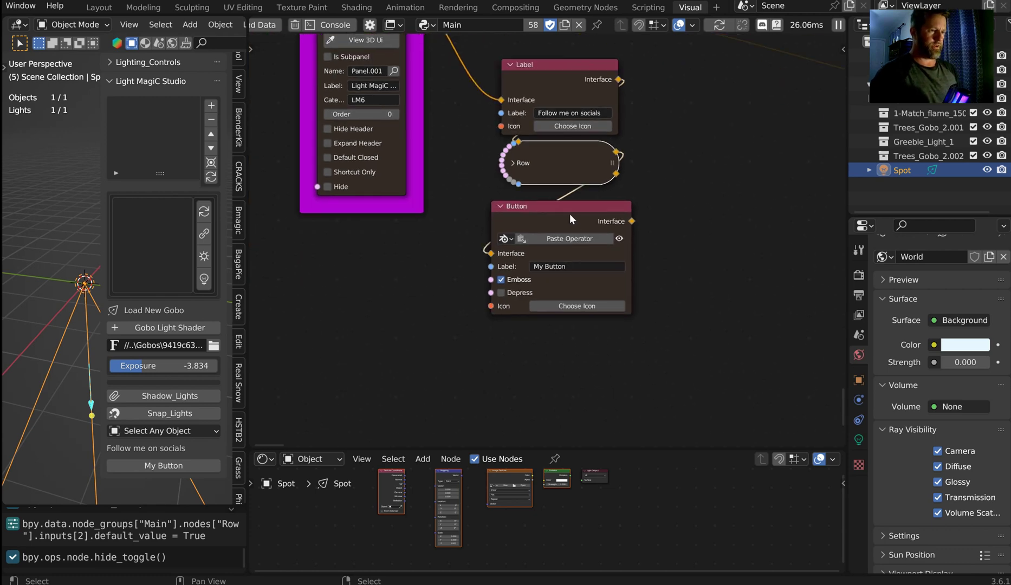
left_click(569, 213)
key("shift+d")
left_click(565, 337)
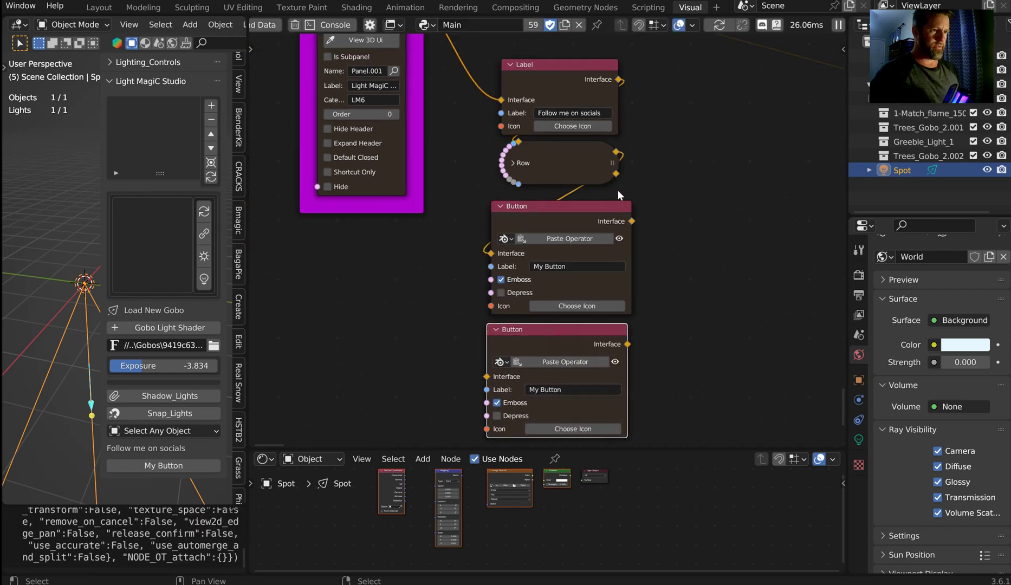
left_click_drag(634, 221, 491, 375)
Add a third Button by duplicating the second one below it, and connect the second Button's Interface output to it.
scroll(634, 325, "down", 2)
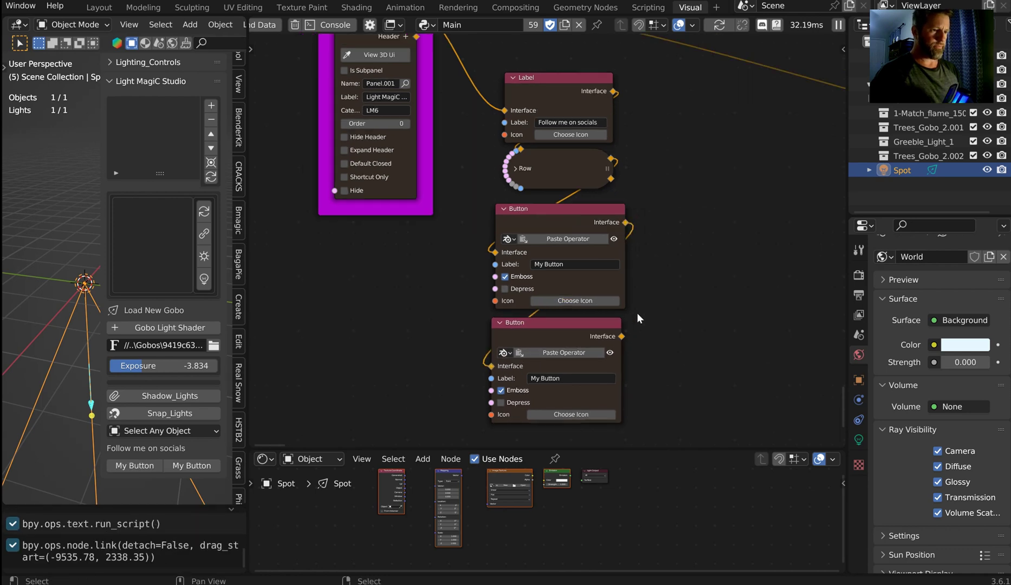
left_click(553, 243)
key("shift+d")
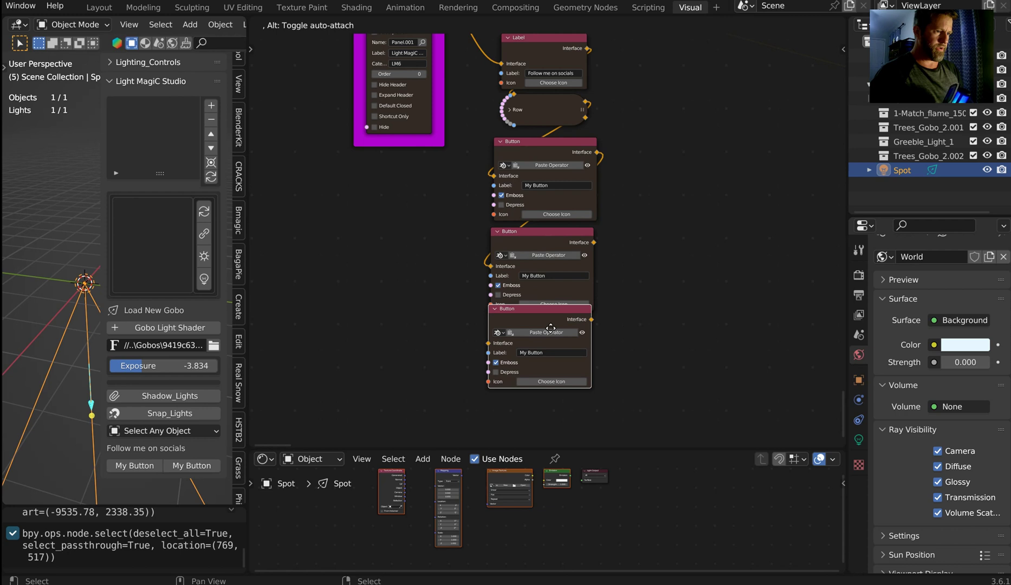
left_click(552, 333)
left_click_drag(592, 243, 489, 355)
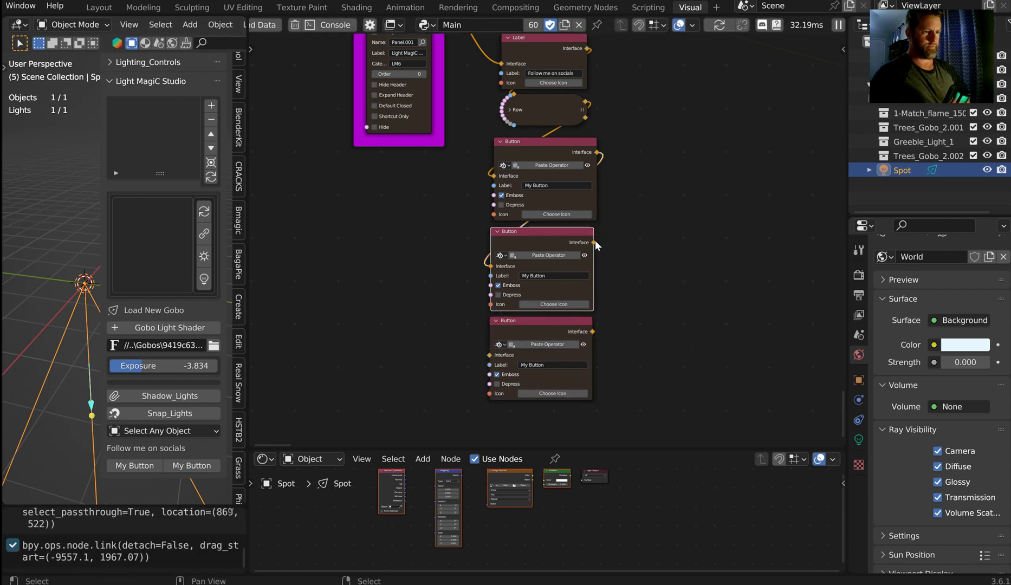
left_click_drag(595, 243, 489, 353)
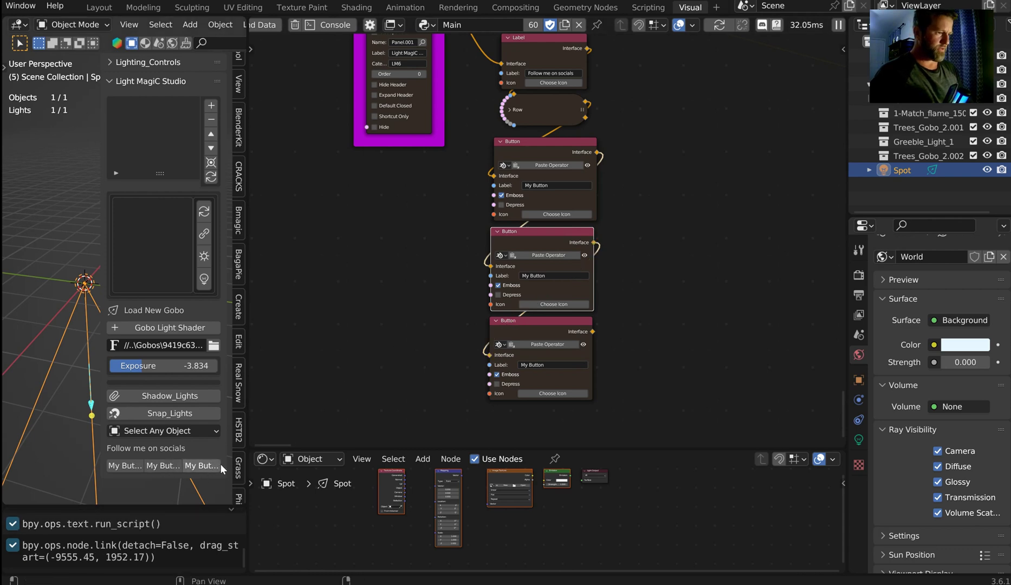
Expand the Row node, switch Align off and on again to compare the button spacing, and collapse the node.
scroll(586, 216, "up", 3)
middle_click_drag(586, 216, 629, 346)
left_click(534, 214)
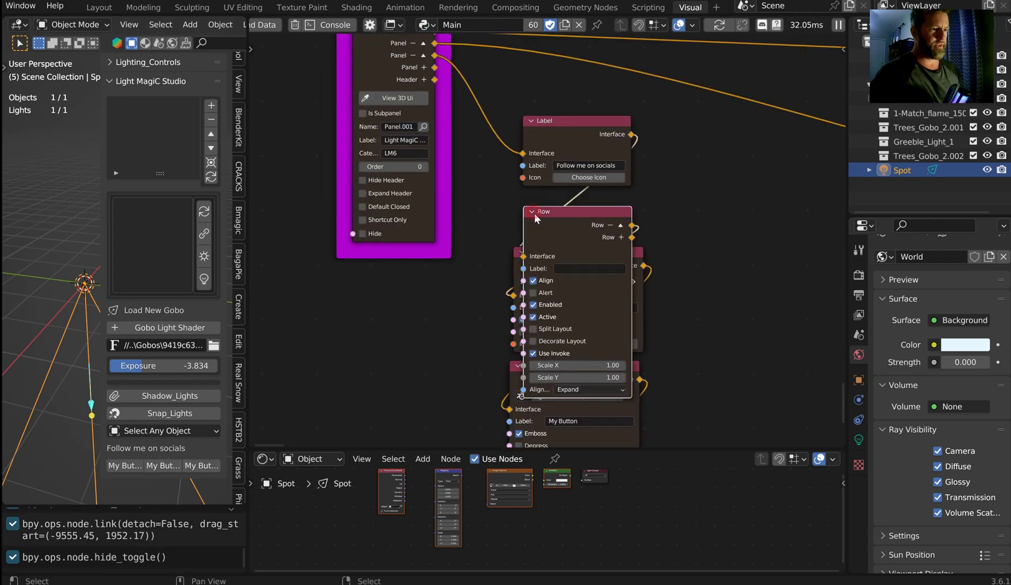
left_click(533, 282)
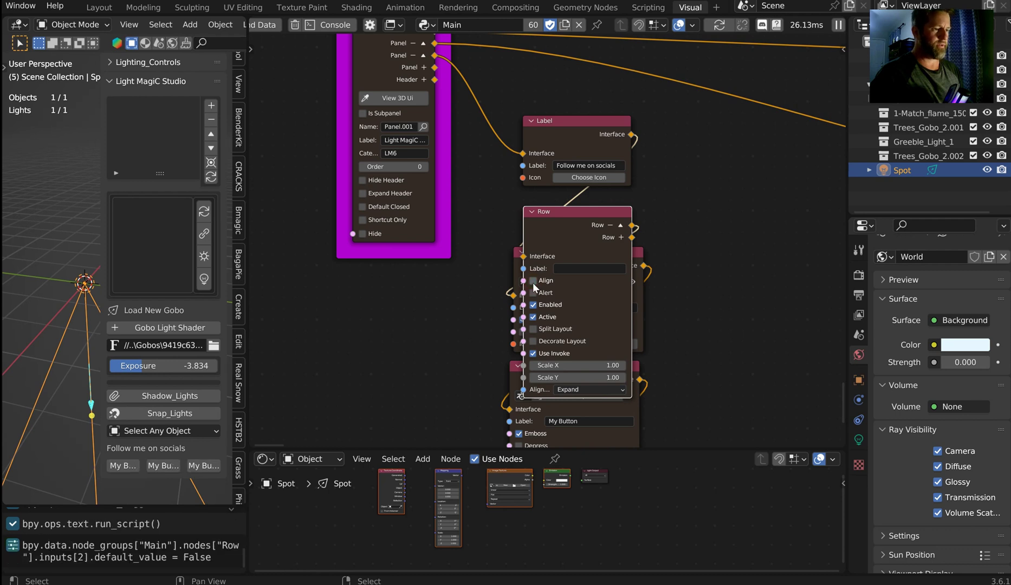
left_click(533, 282)
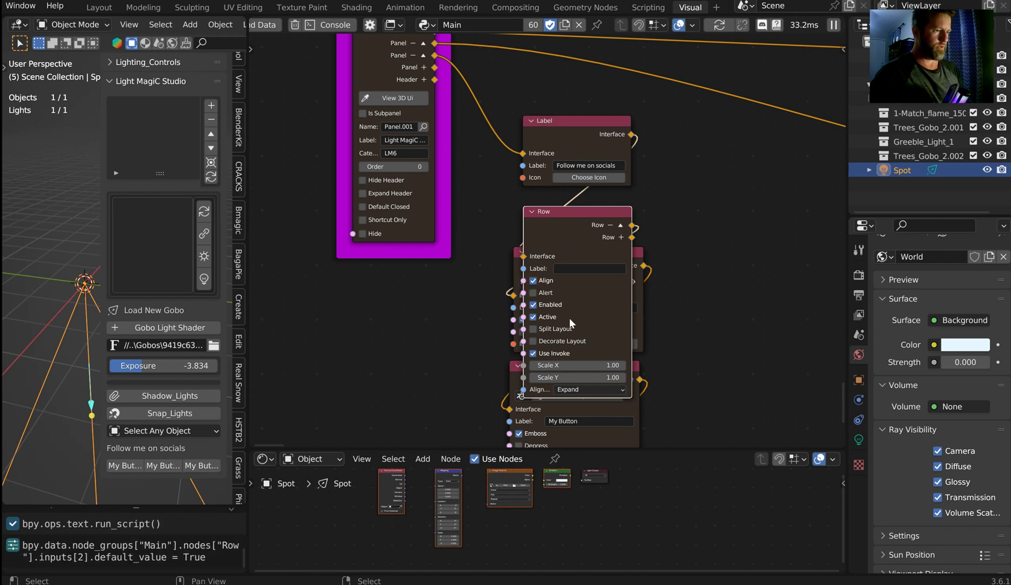
left_click(532, 212)
Copy the Url Open operator from the node editor's header link and paste it as a Run Operator node below the third Button.
middle_click_drag(682, 296, 547, 265)
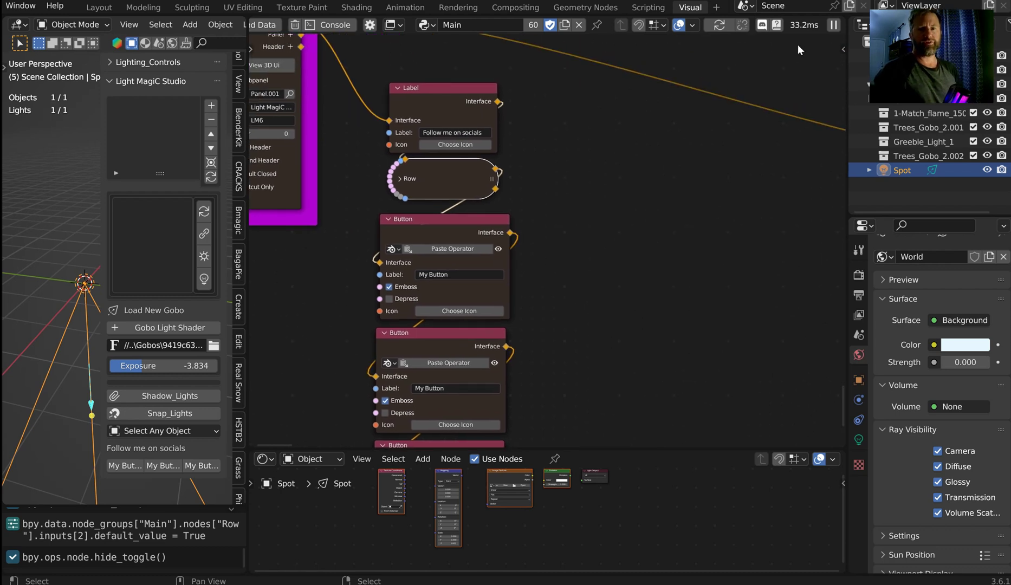
right_click(762, 27)
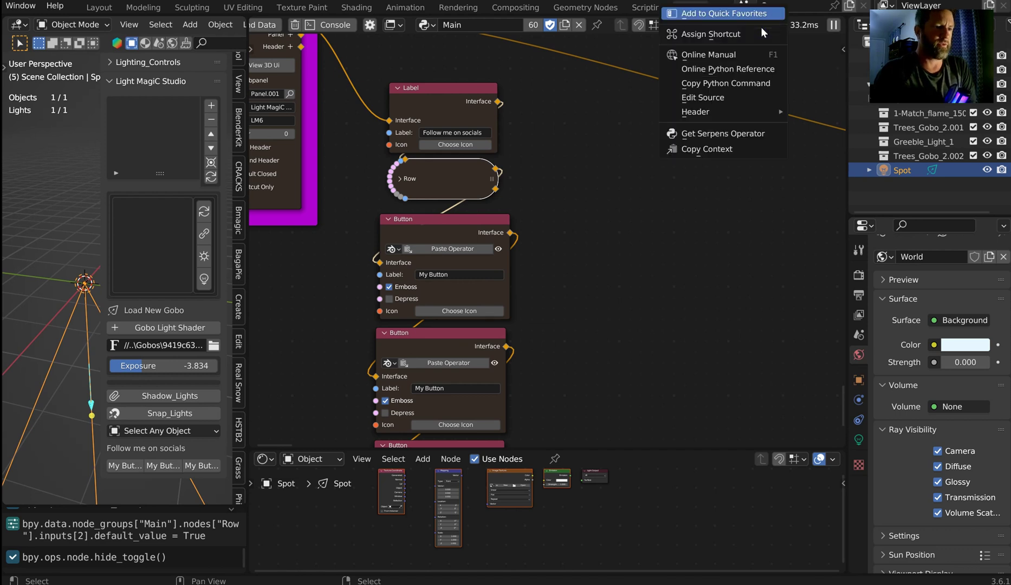
left_click(749, 135)
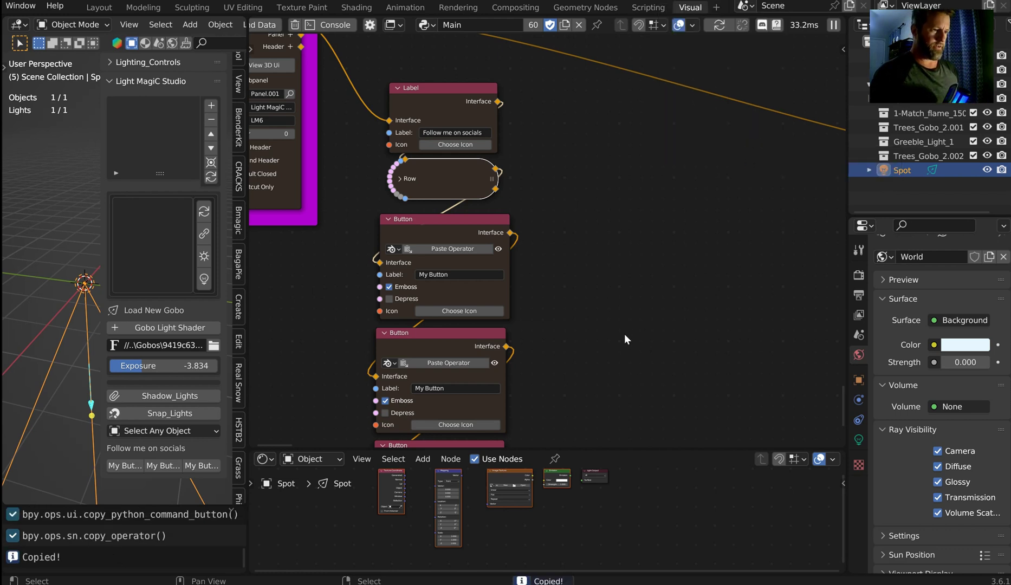
key("ctrl+v")
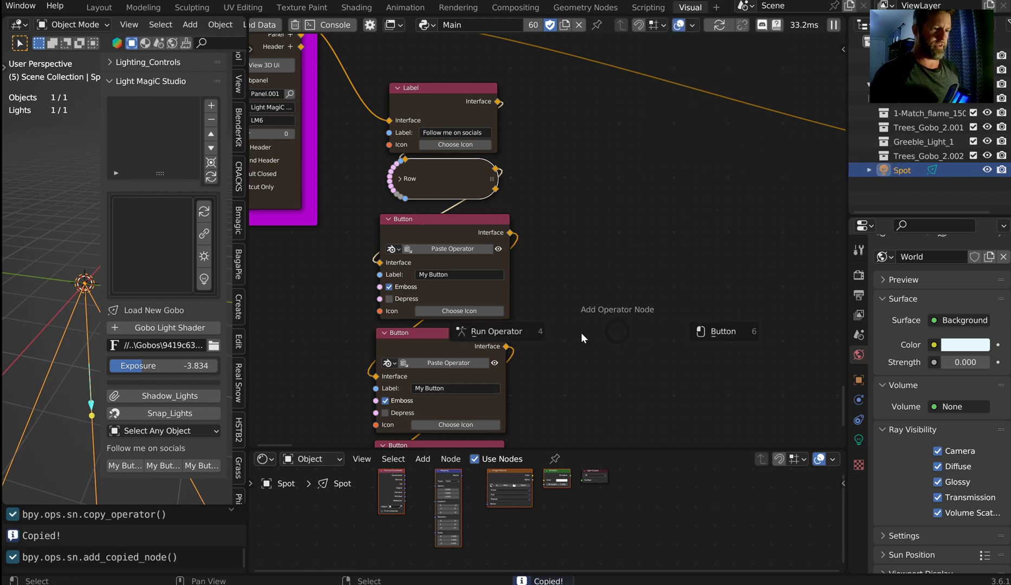
left_click(502, 332)
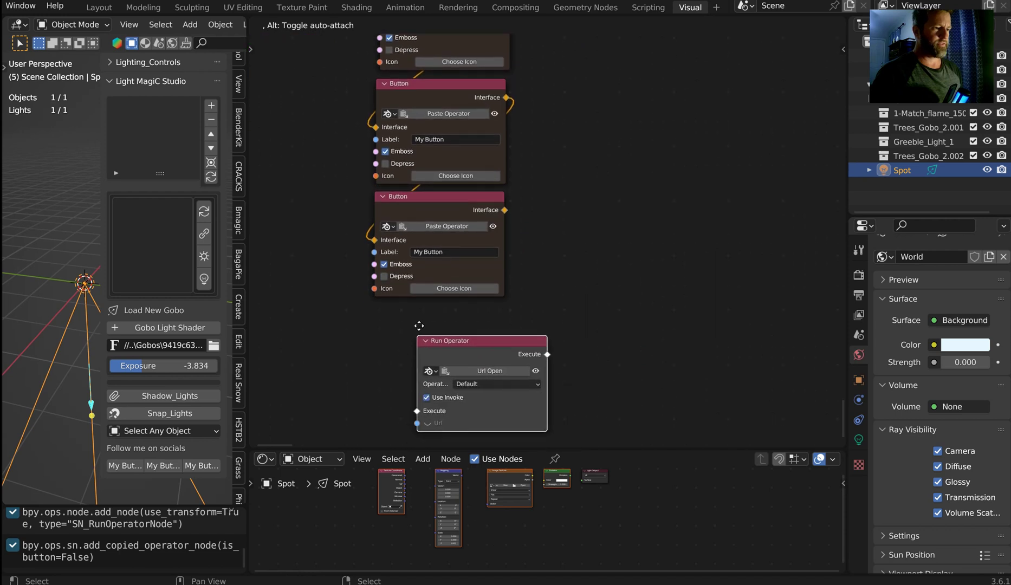
left_click(484, 338)
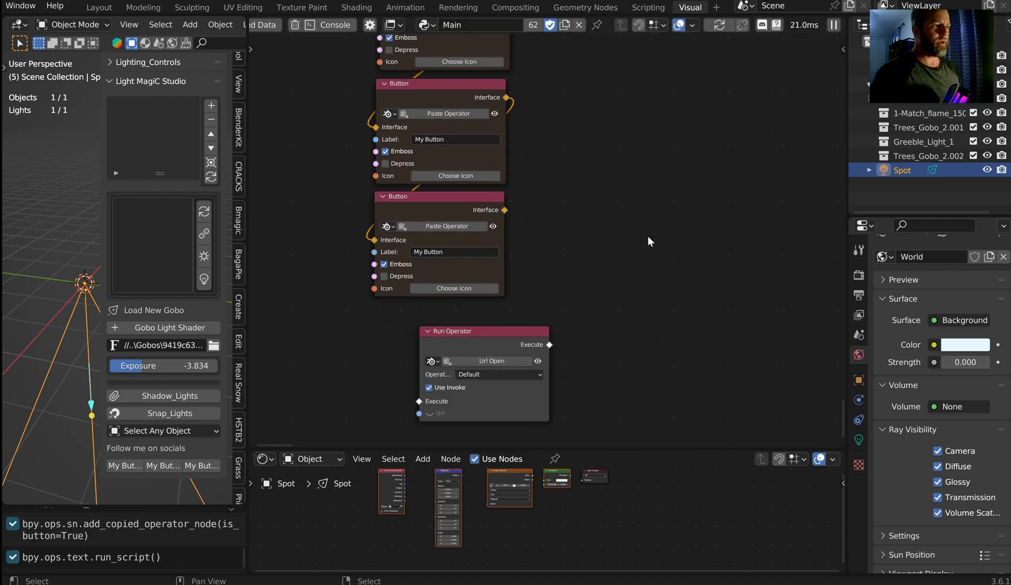
Paste the copied Url Open operator as a Button node beside the third Button.
left_click(633, 266)
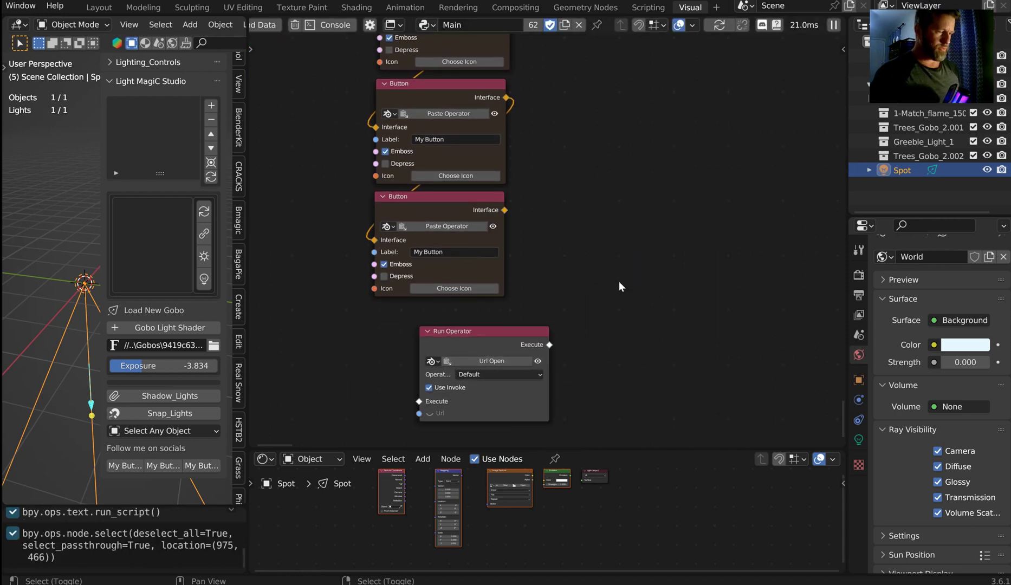
key("shift+v")
left_click(718, 283)
left_click(591, 218)
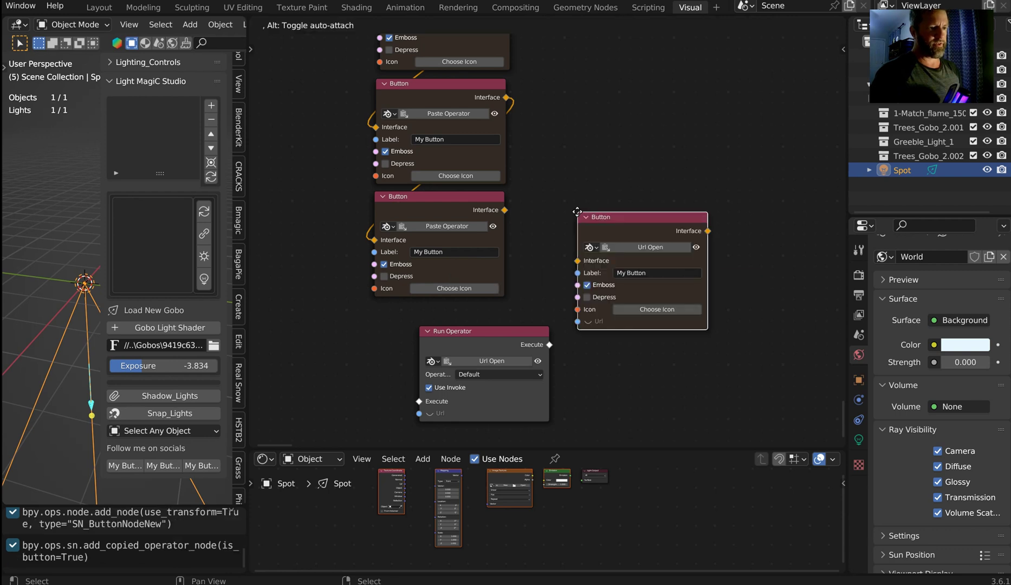
left_click(557, 201)
Replace the third Button with the Url Open Button: reroute the second Button's link to it, delete the old node and move it into place.
left_click_drag(374, 240, 543, 242)
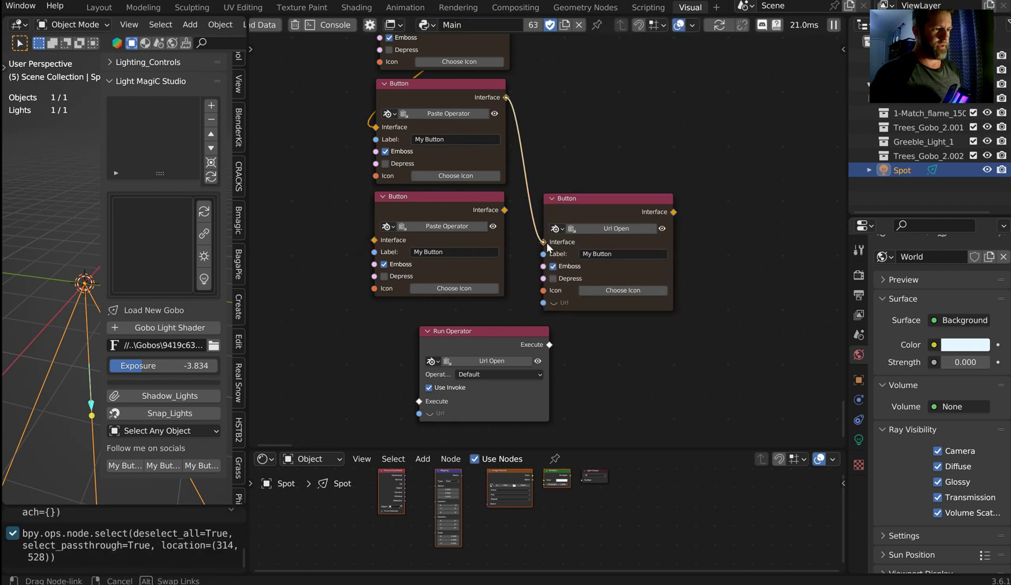
left_click(475, 211)
key("Delete")
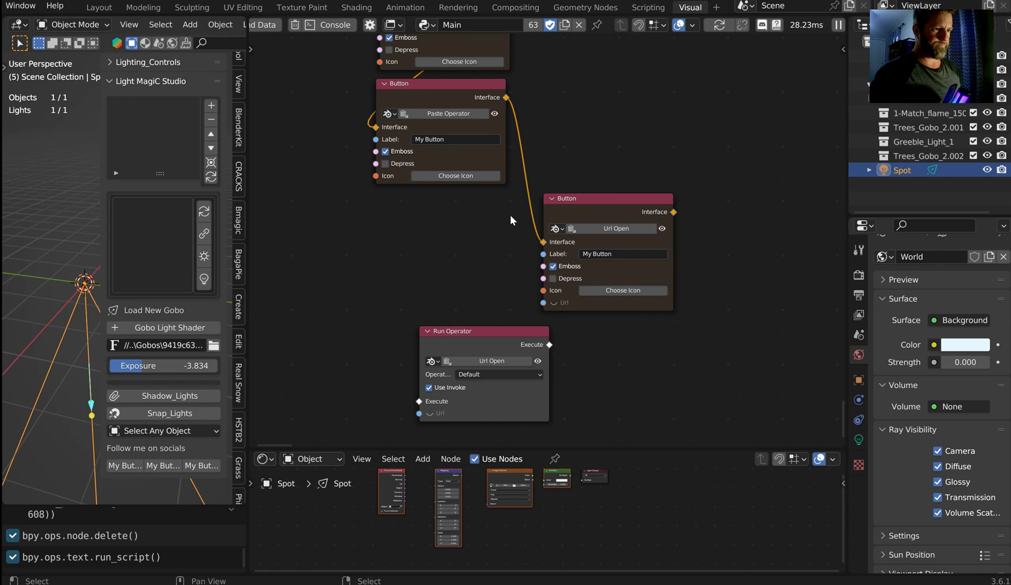
left_click_drag(597, 195, 426, 189)
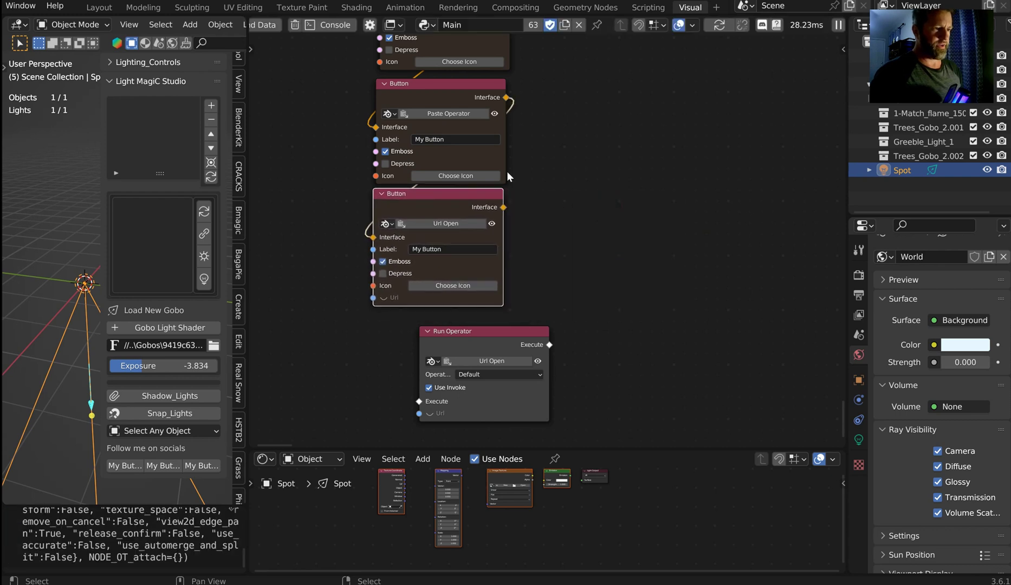
middle_click_drag(460, 86, 515, 152)
left_click_drag(502, 262, 499, 271)
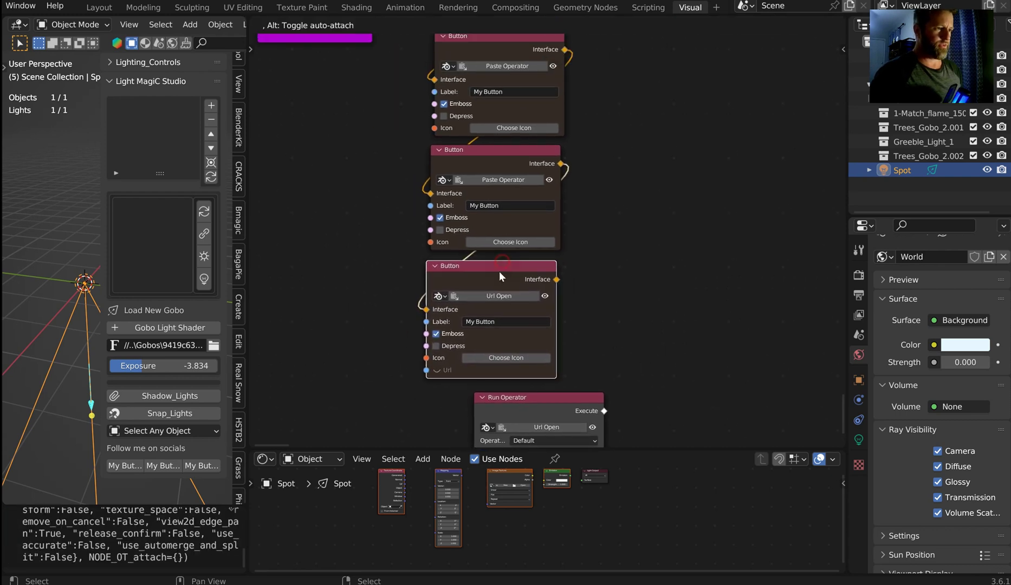
Reposition the Run Operator node below the Url Open Button and add an Operator node in front of it.
middle_click_drag(634, 374, 621, 232)
scroll(622, 232, "down", 1)
left_click_drag(555, 261, 557, 313)
middle_click_drag(564, 316, 633, 297)
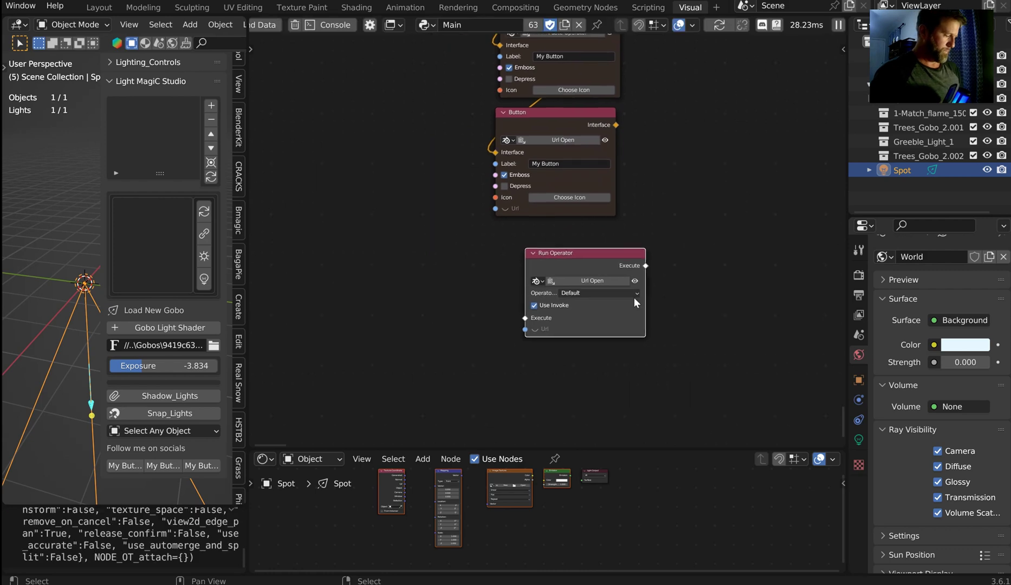
key("shift+a")
type("soper")
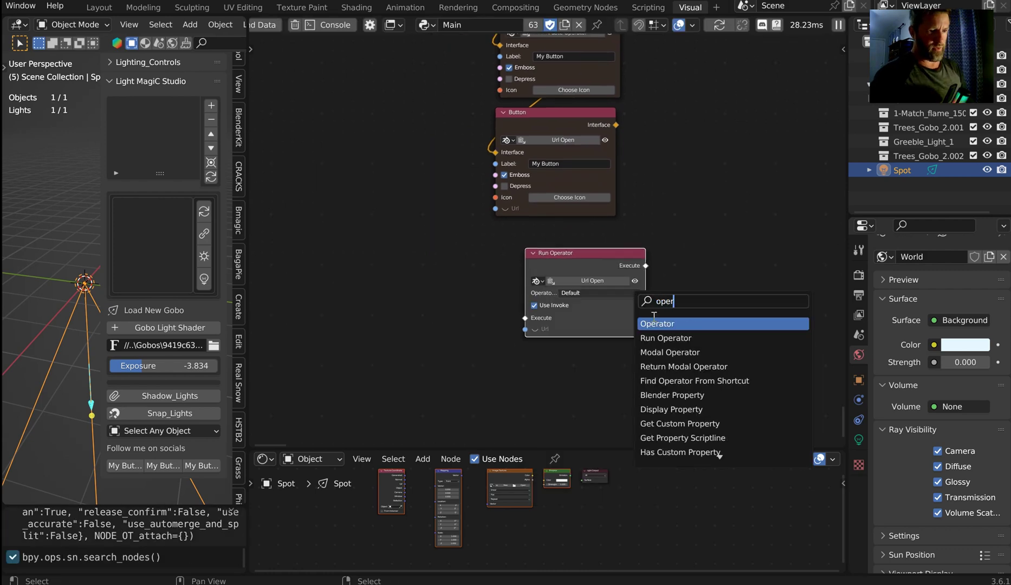
key("Return")
left_click(412, 255)
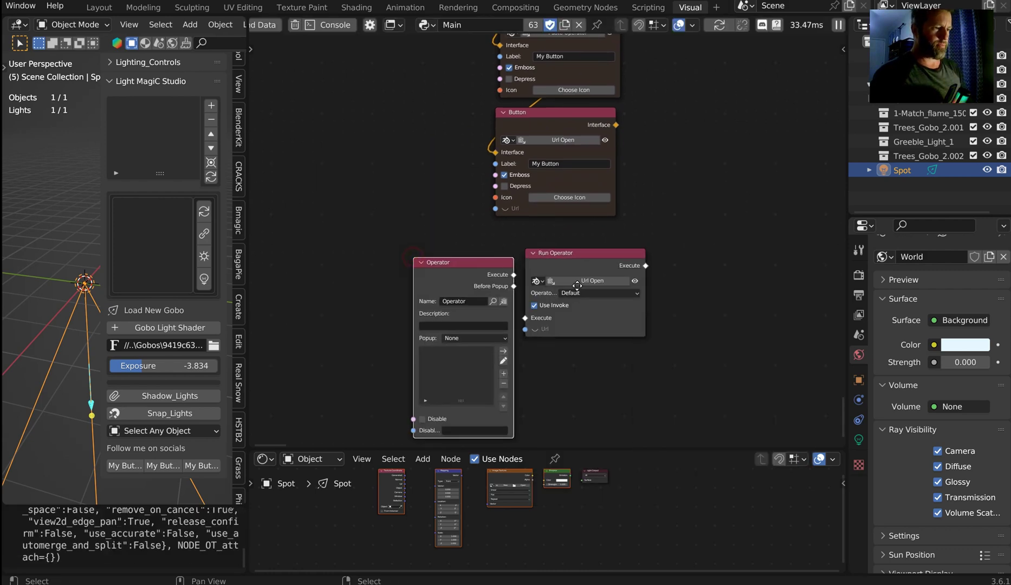
Link the Operator node's Execute output to the Run Operator node and enable its Url input.
scroll(550, 296, "up", 3)
left_click_drag(492, 260, 514, 328)
left_click_drag(531, 347, 545, 366)
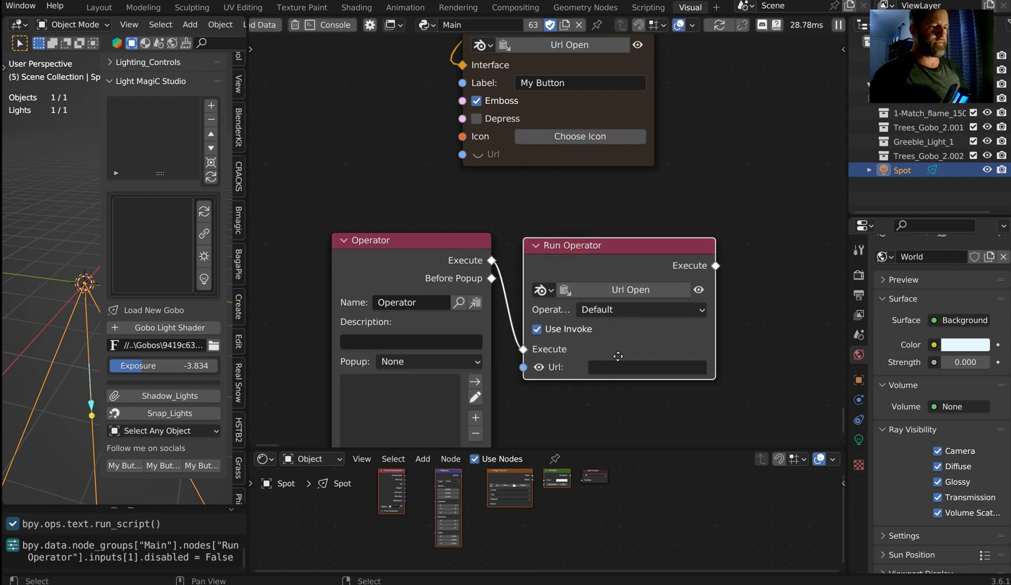
Paste the copied url_open command with the Discord invite into the Run Operator's Url field.
middle_click_drag(618, 356, 611, 291)
left_click(612, 291)
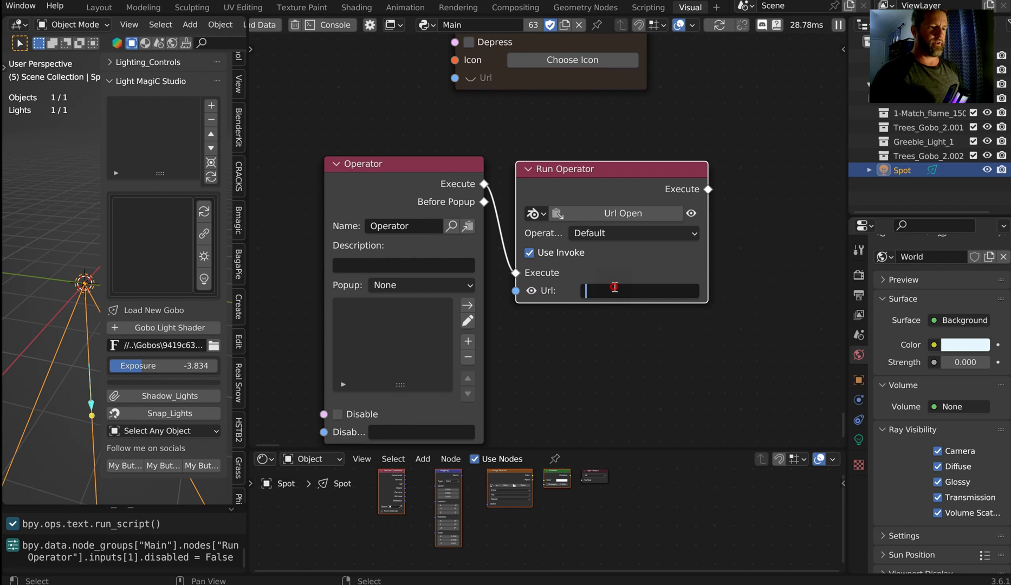
key("ctrl+v")
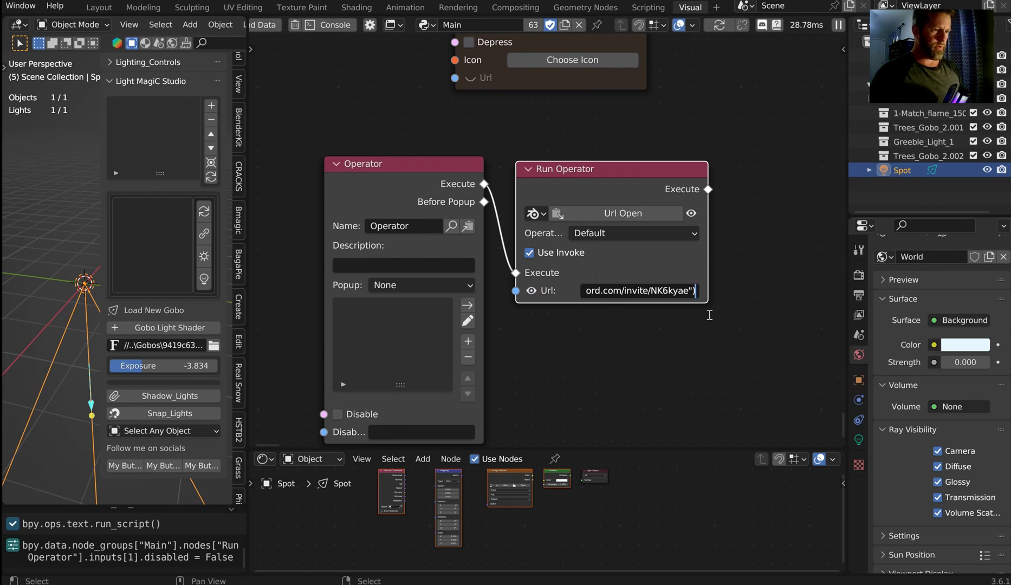
left_click(709, 229)
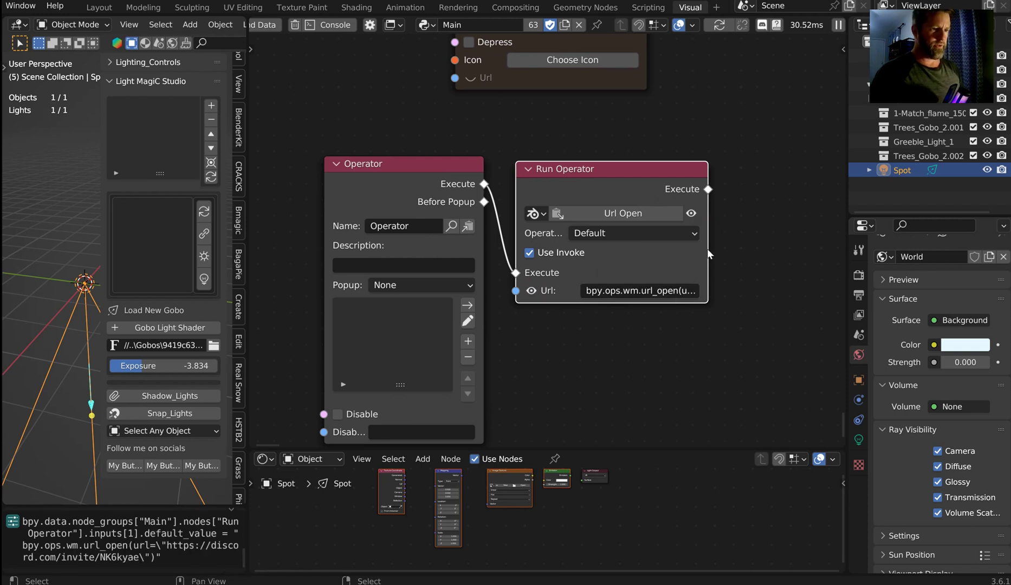
Widen the Run Operator node and clear its Url field.
left_click_drag(706, 248, 846, 248)
left_click(825, 289)
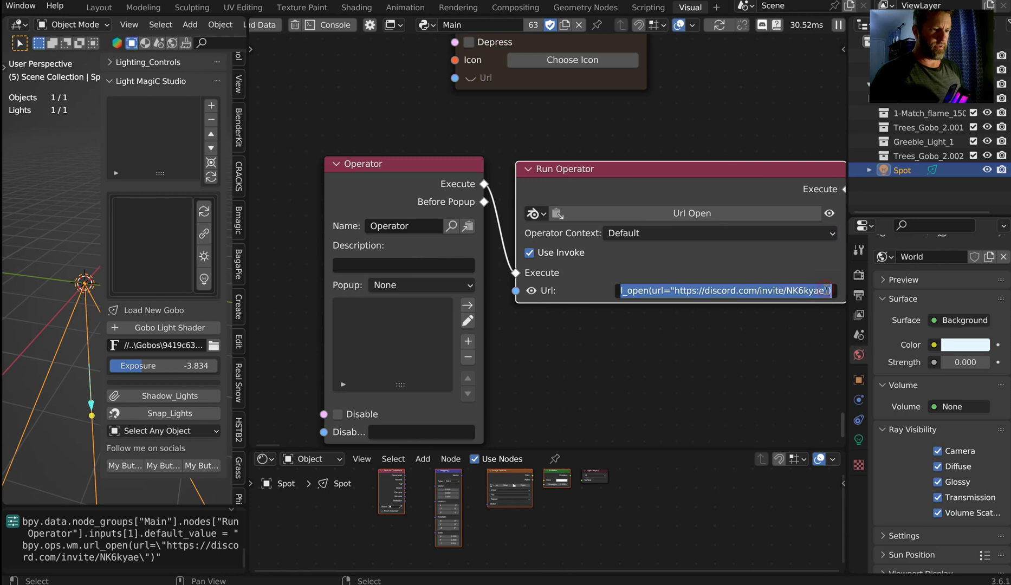
key("BackSpace")
left_click(710, 227)
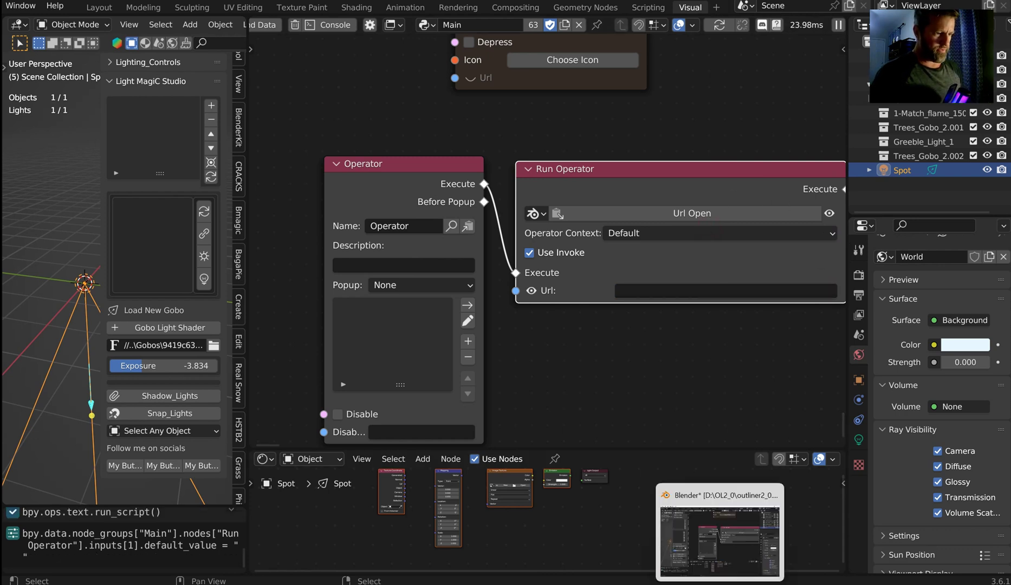
Switch to the browser window with the TikTok profile and copy the profile's share link.
key("alt+Tab")
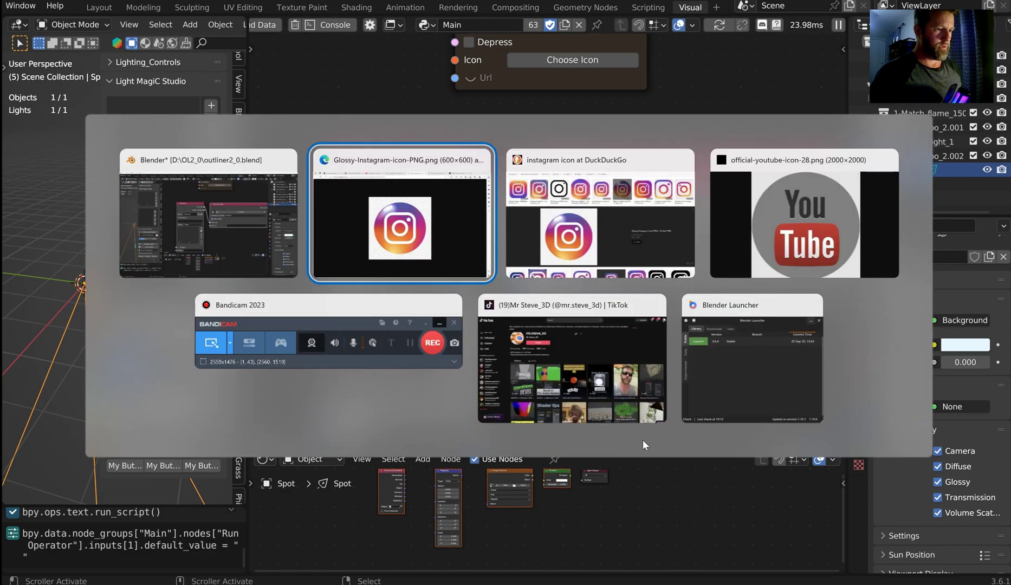
left_click(614, 373)
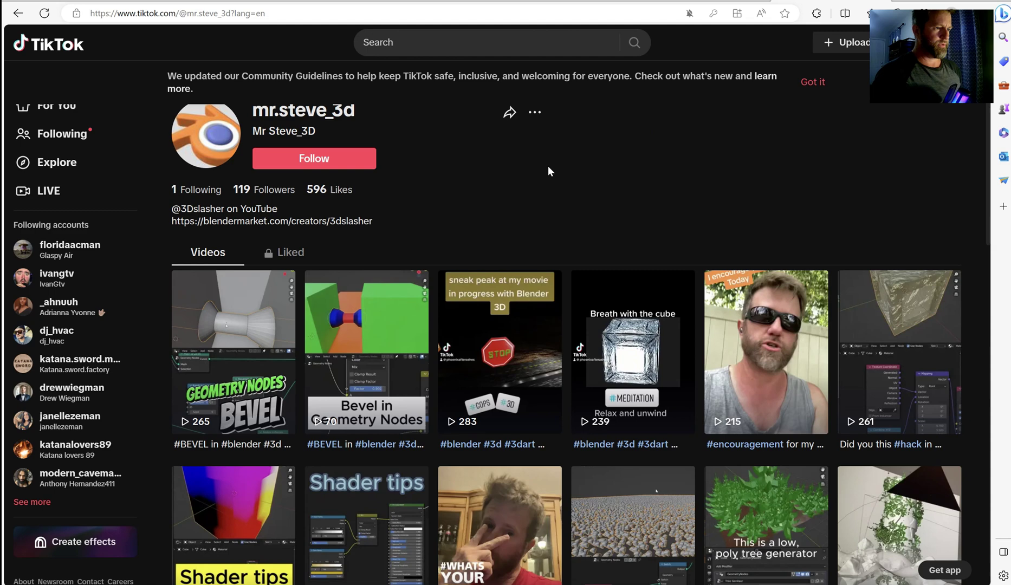
mouse_move(510, 112)
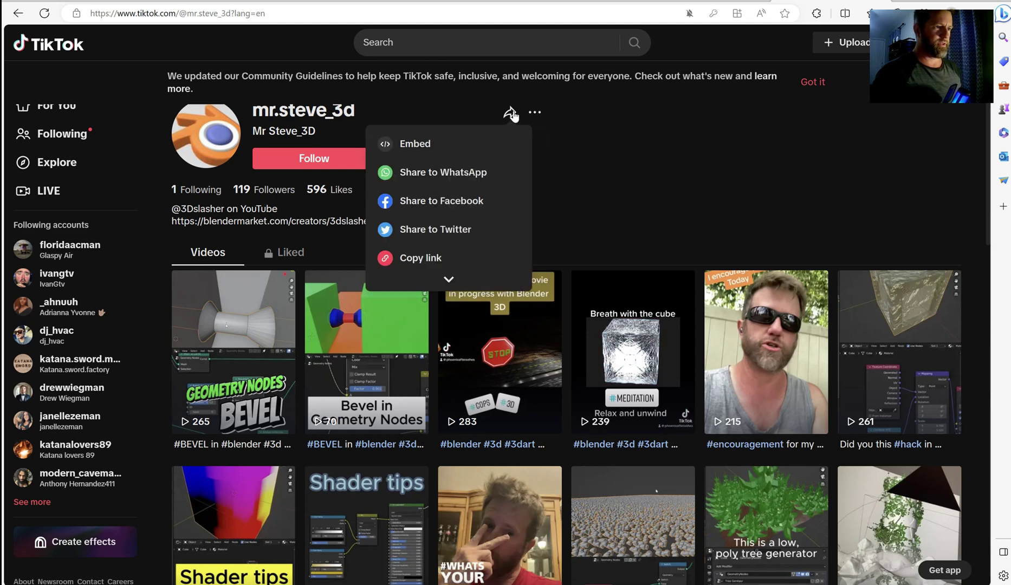
left_click(422, 258)
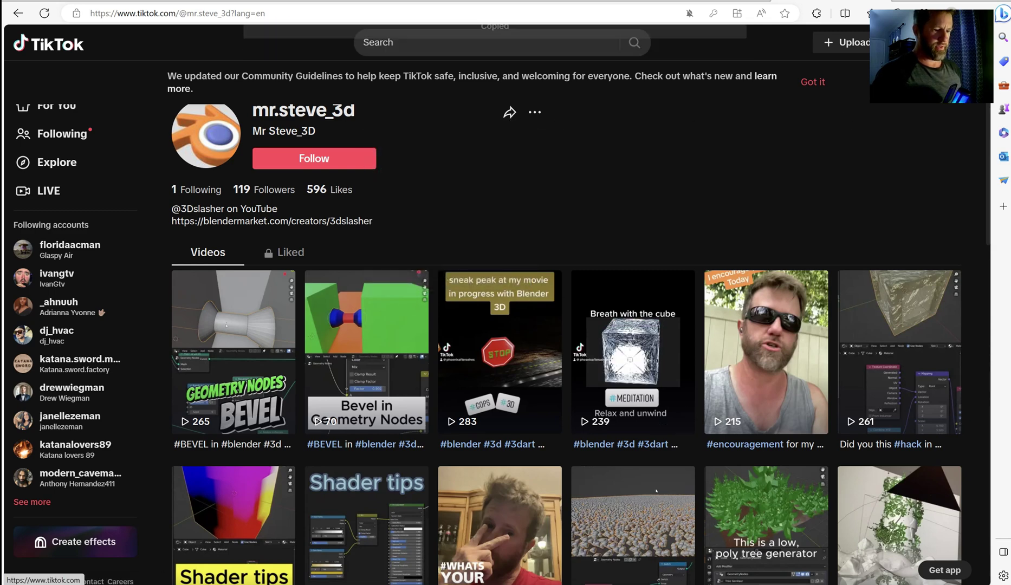
Return to Blender, paste the TikTok profile link as the Run Operator's Url and widen the node further.
left_click(720, 584)
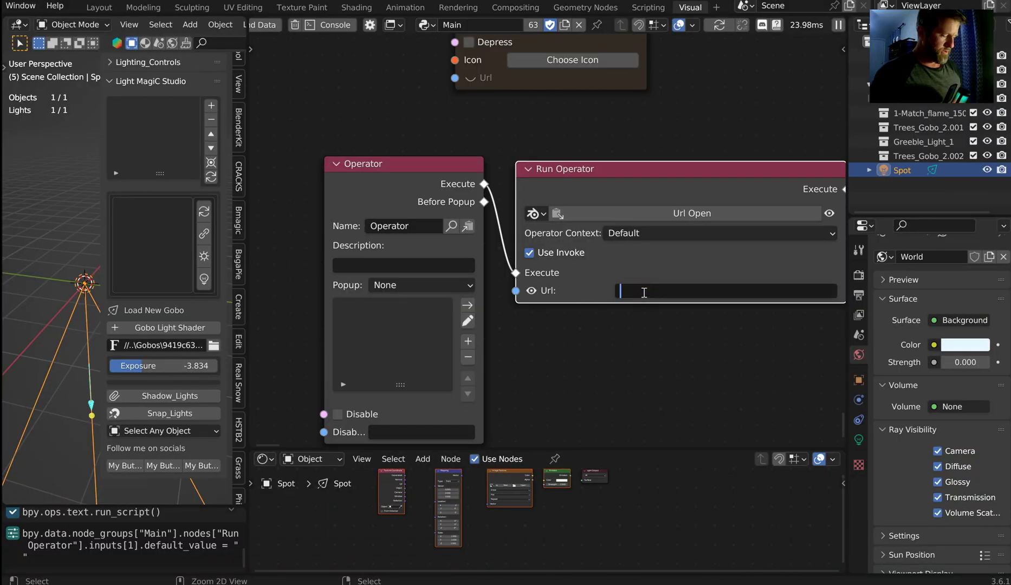
key("ctrl+v")
key("Return")
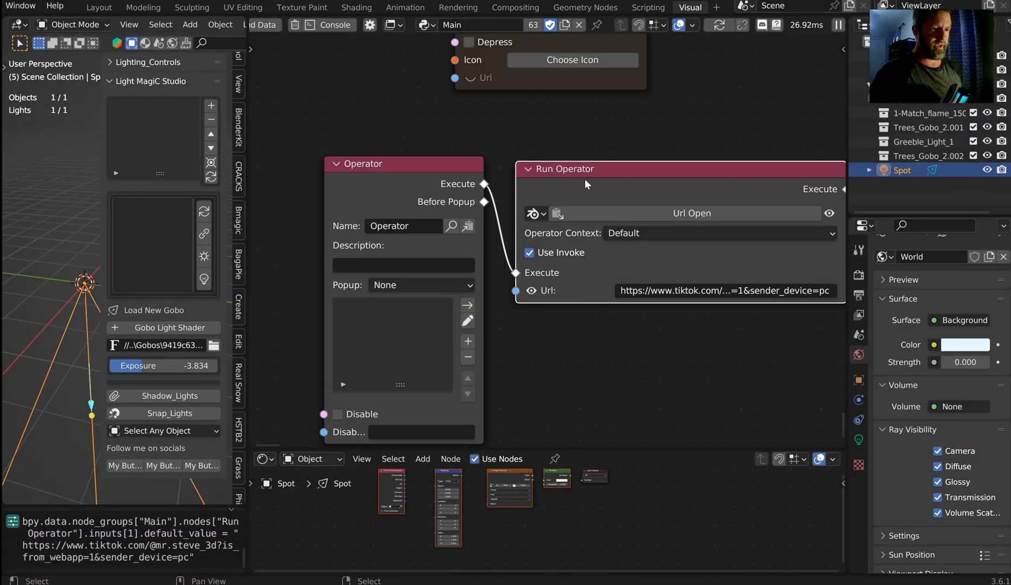
middle_click_drag(697, 201, 523, 219)
left_click_drag(670, 239, 775, 239)
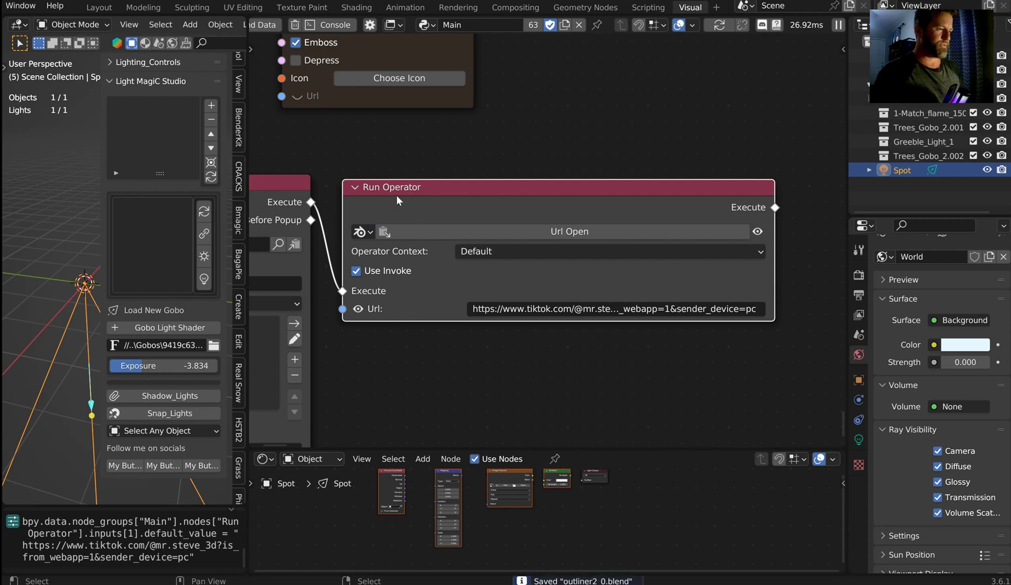
Add an Icon node beside the Url Open Button and link it to the Button's Icon input.
middle_click_drag(401, 241, 517, 319)
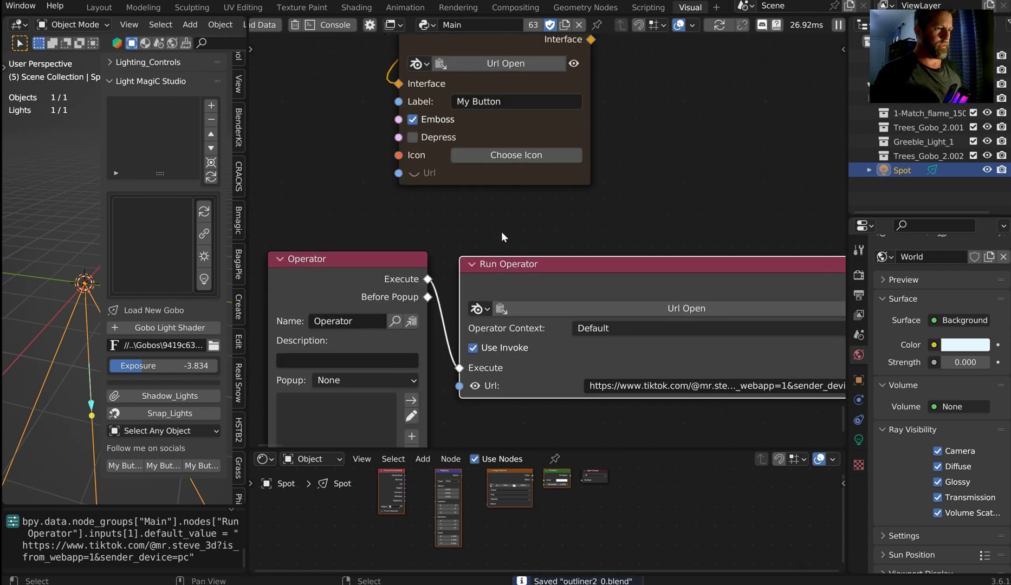
scroll(518, 246, "down", 3)
key("shift+a")
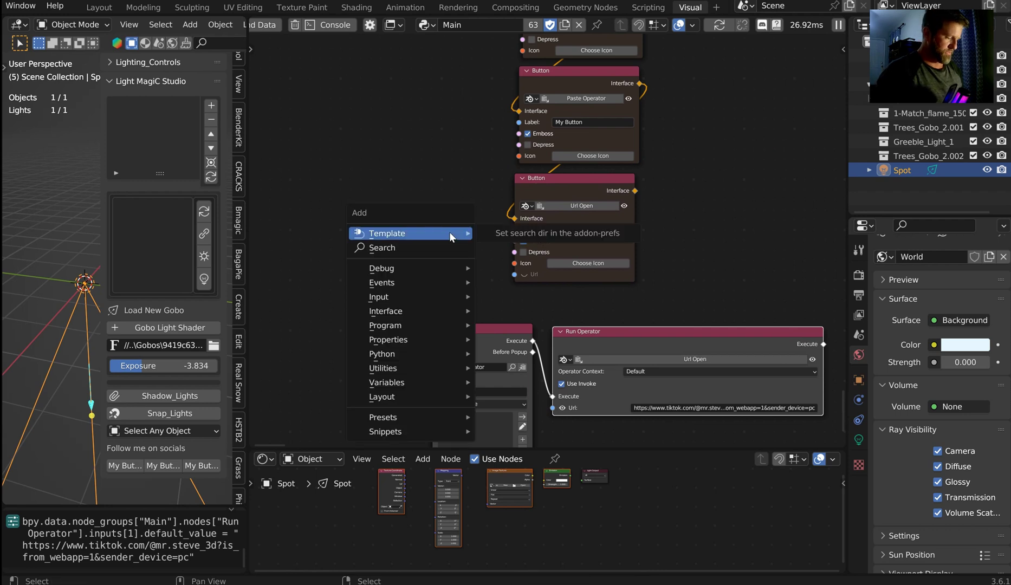
type("sico")
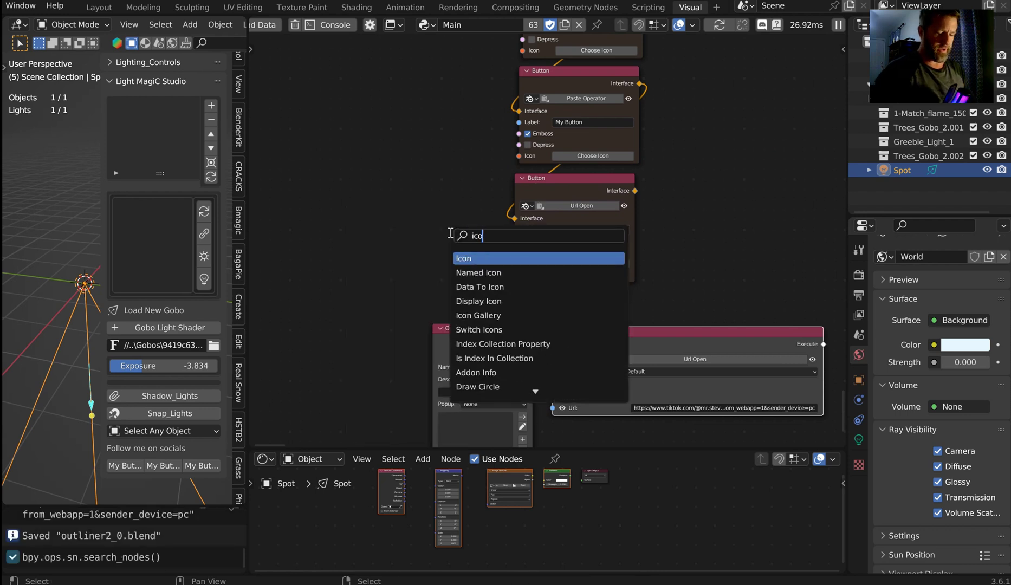
key("Return")
left_click(422, 207)
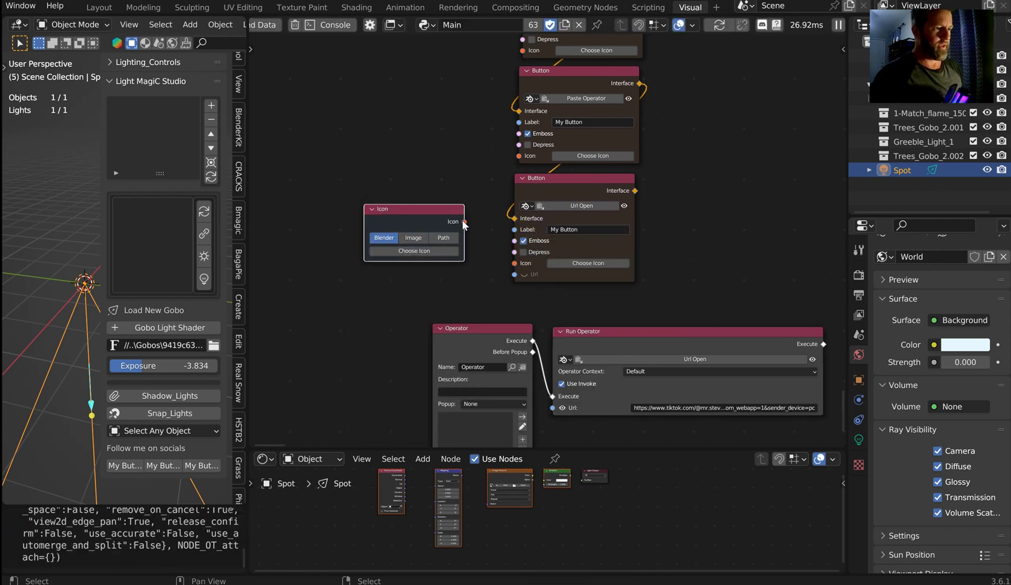
left_click_drag(464, 222, 515, 264)
Set the Icon node's source to Path and reposition the node beside the Url Open Button.
left_click(443, 237)
left_click_drag(427, 211, 426, 234)
left_click(426, 234)
scroll(519, 278, "up", 3)
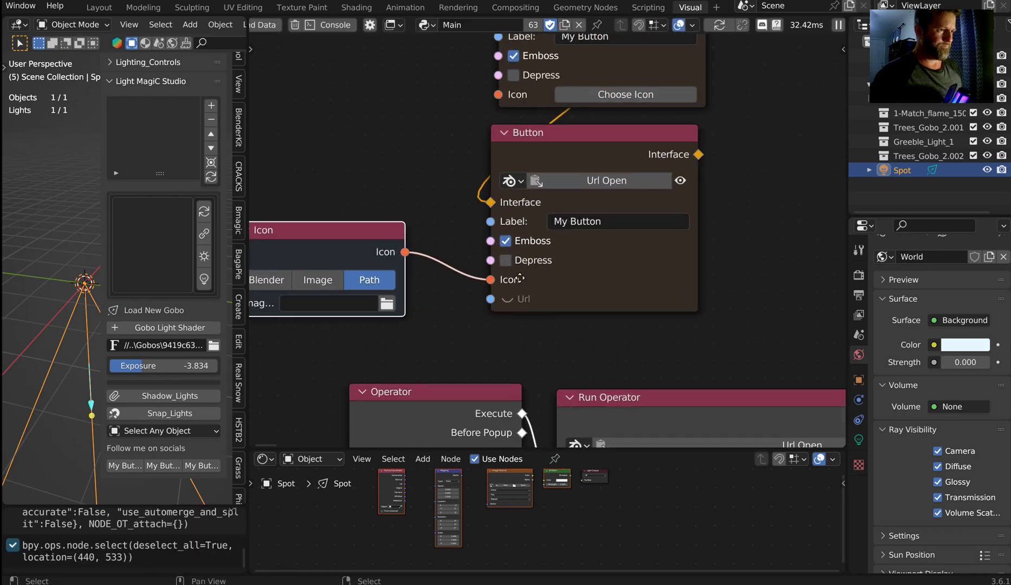
middle_click_drag(519, 279, 566, 327)
mouse_move(363, 299)
left_mouse_down()
mouse_move(402, 259)
mouse_move(339, 303)
mouse_move(349, 299)
left_mouse_up()
Duplicate the Icon node and link the copy to the second Button's Icon input.
key("shift+d")
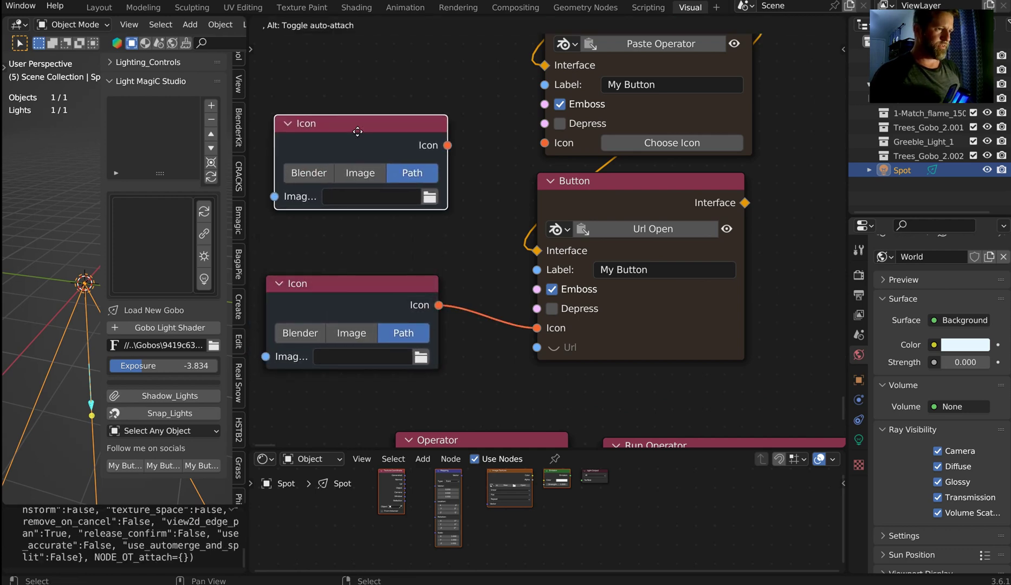
left_click(353, 99)
left_click_drag(441, 105, 552, 147)
Duplicate the Icon node again, place it beside the first Button and link it to that Button's Icon input.
scroll(479, 147, "down", 3)
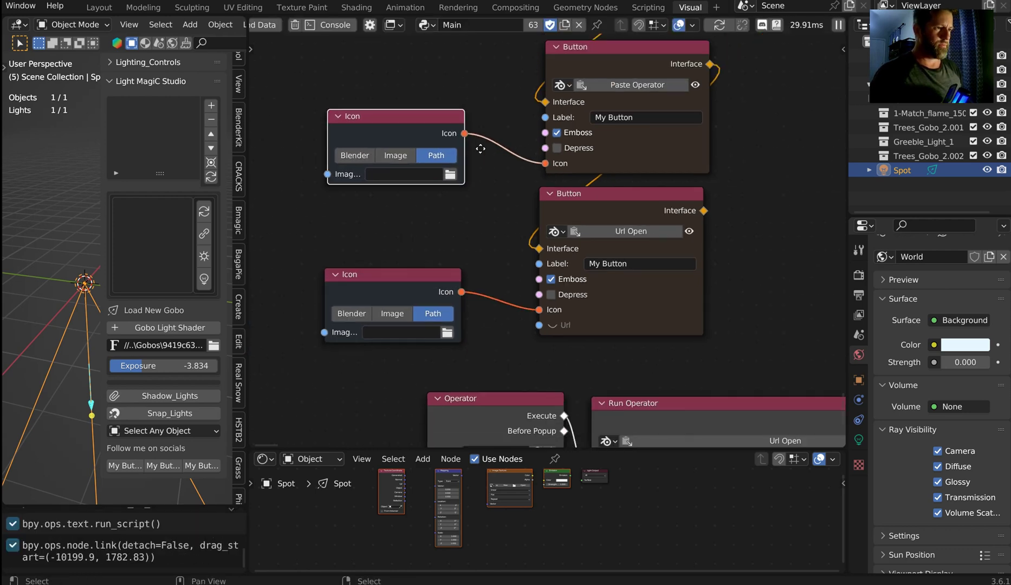
middle_click_drag(478, 147, 480, 343)
key("shift+d")
left_click(395, 115)
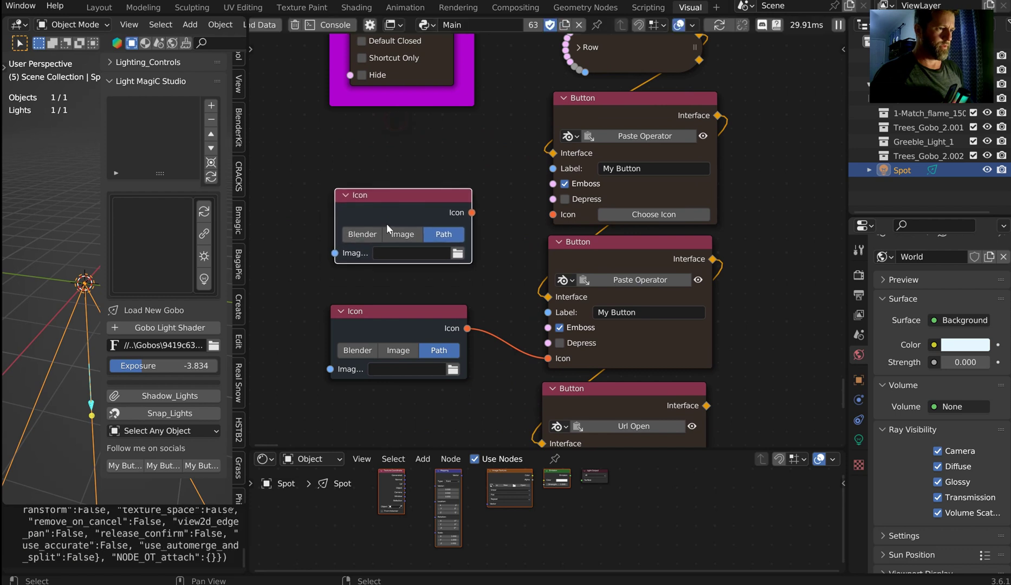
left_click_drag(387, 209, 386, 173)
left_click_drag(469, 176, 548, 213)
Clear the label of the first Button below the Row node.
left_click(647, 165)
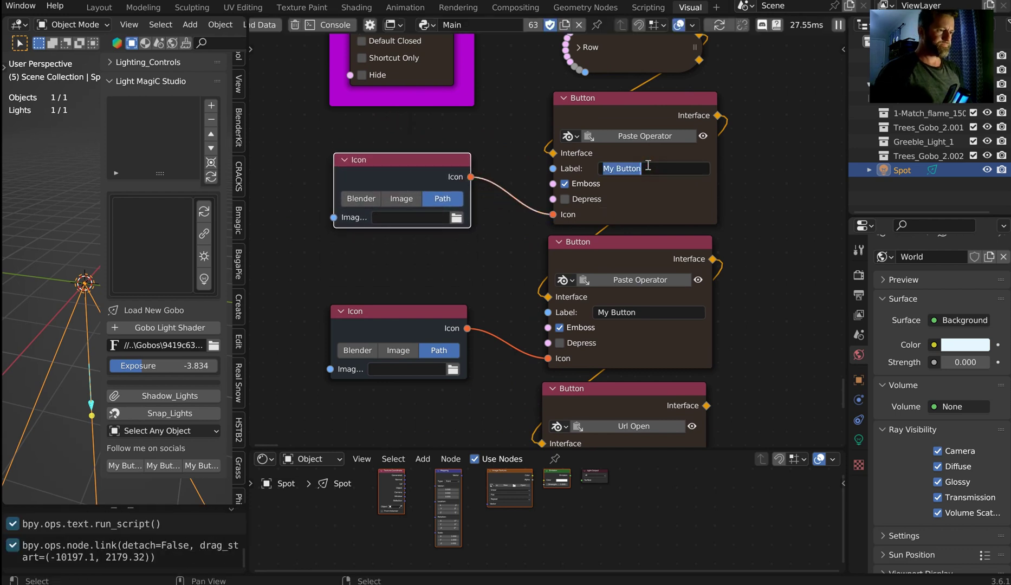
key("BackSpace")
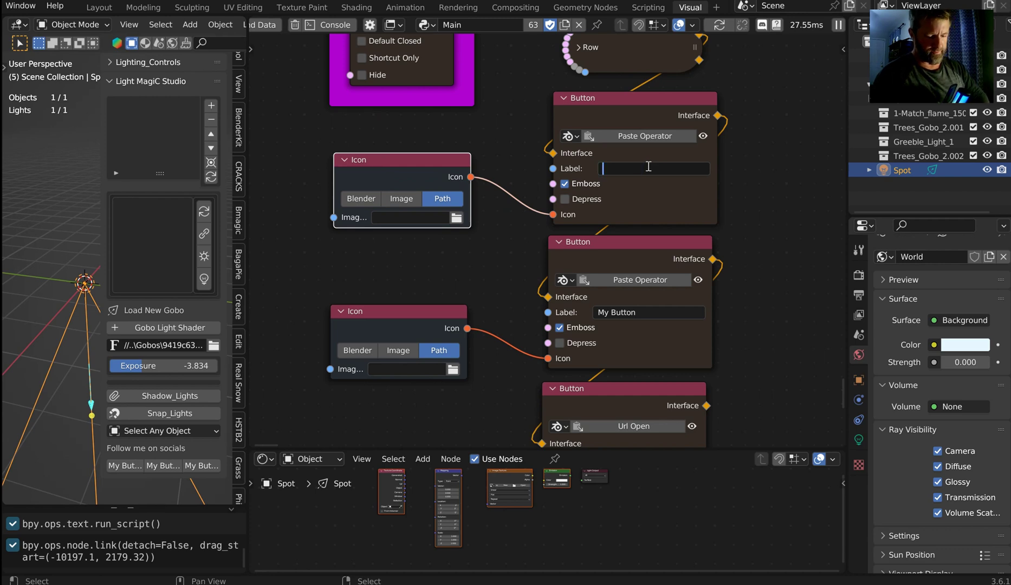
key("Return")
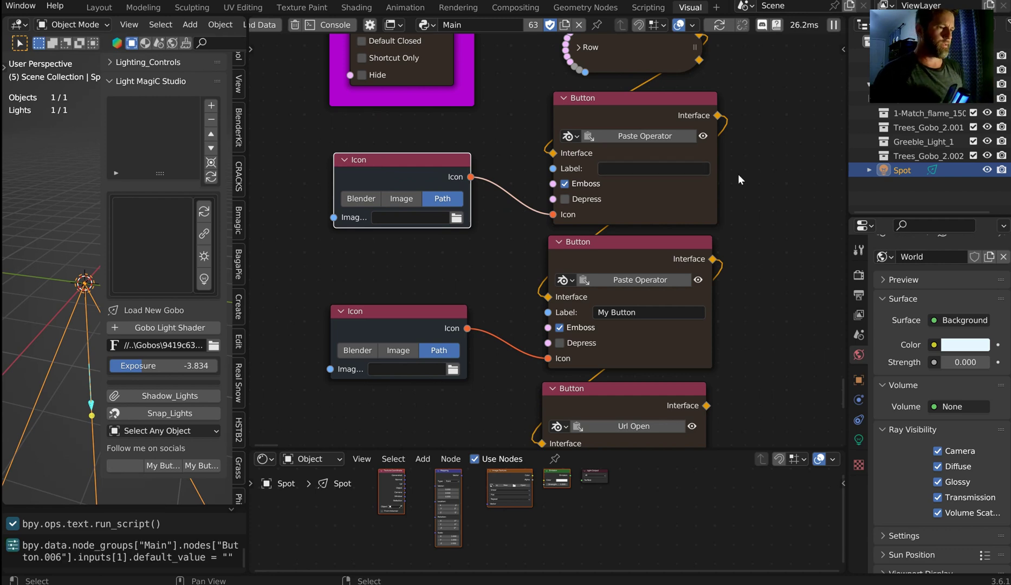
Load Tiktok-logo-icon-vector-PNG.png from the Desktop's Icons folder into the first Button's Icon node, browsing with thumbnails.
left_click(457, 218)
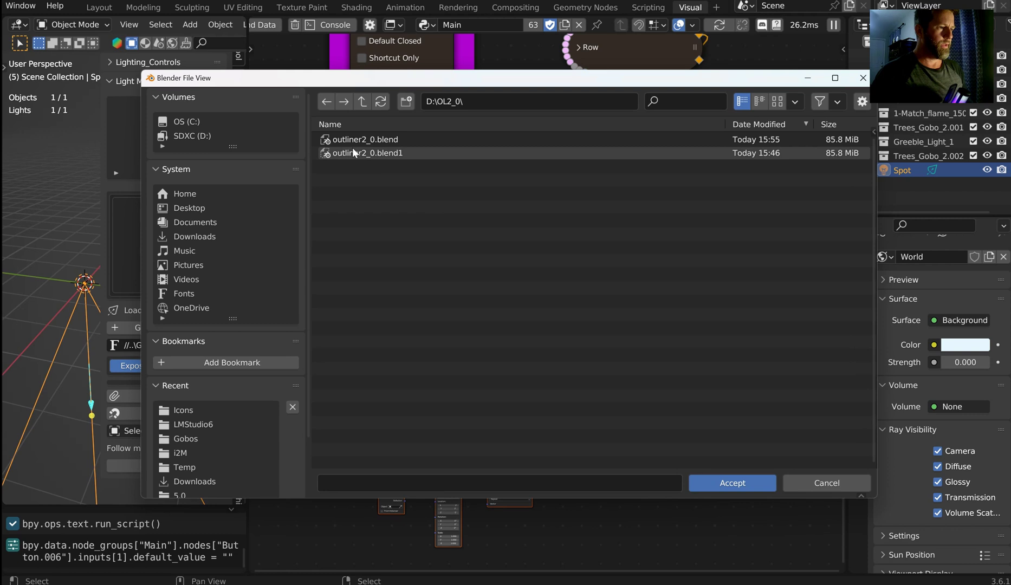
left_click(224, 137)
left_click(204, 209)
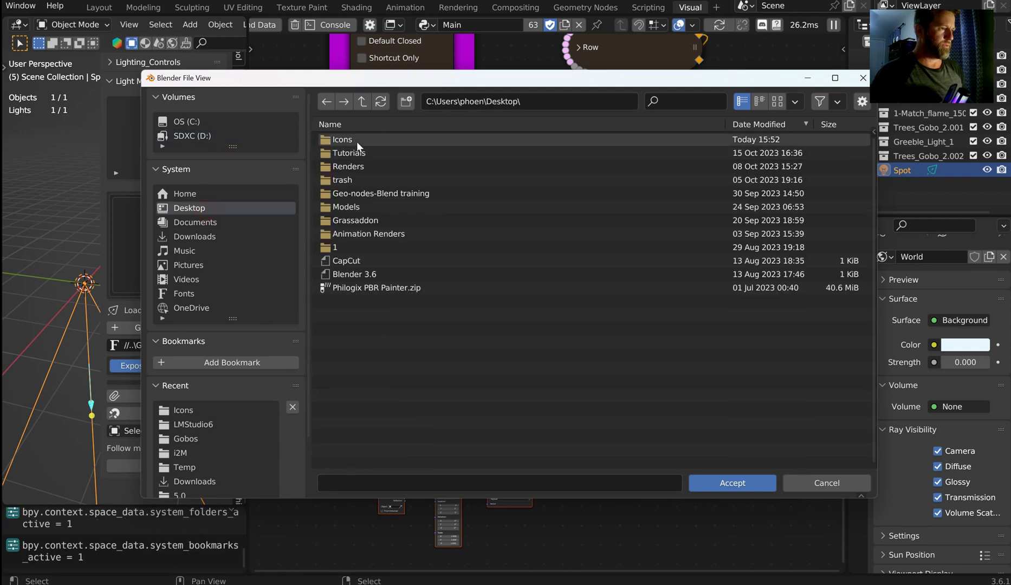
left_click(356, 139)
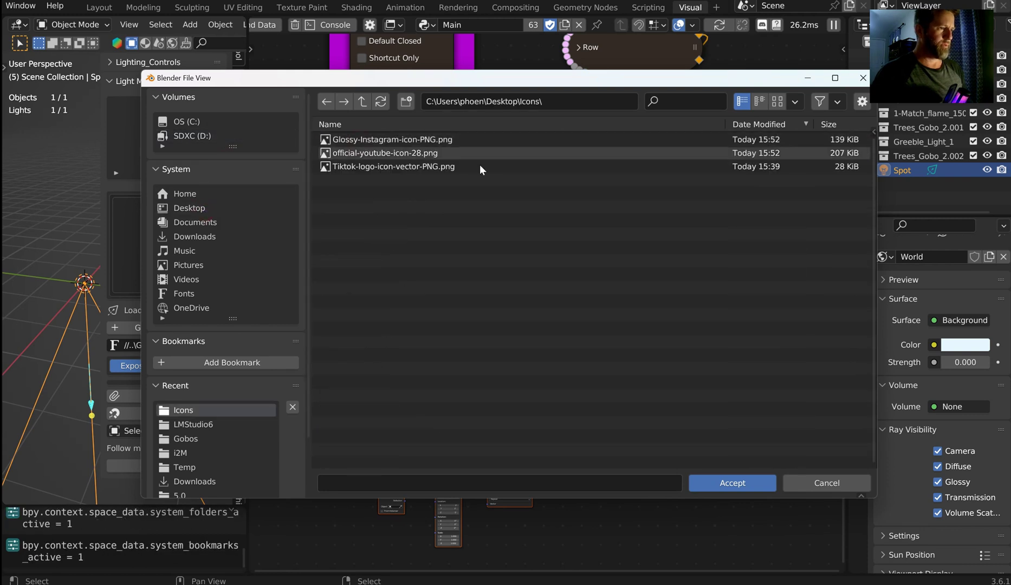
left_click(780, 103)
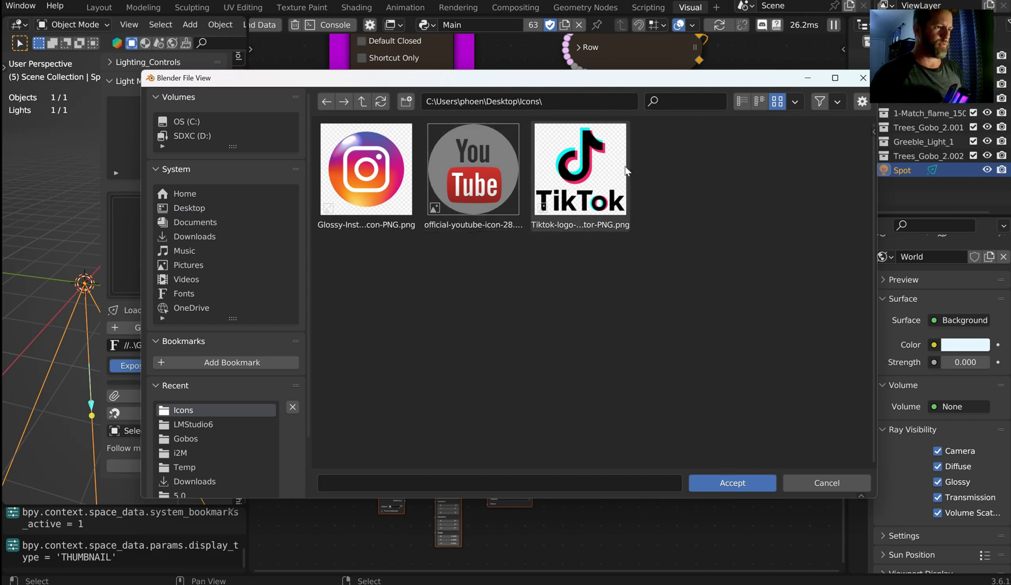
double_click(599, 157)
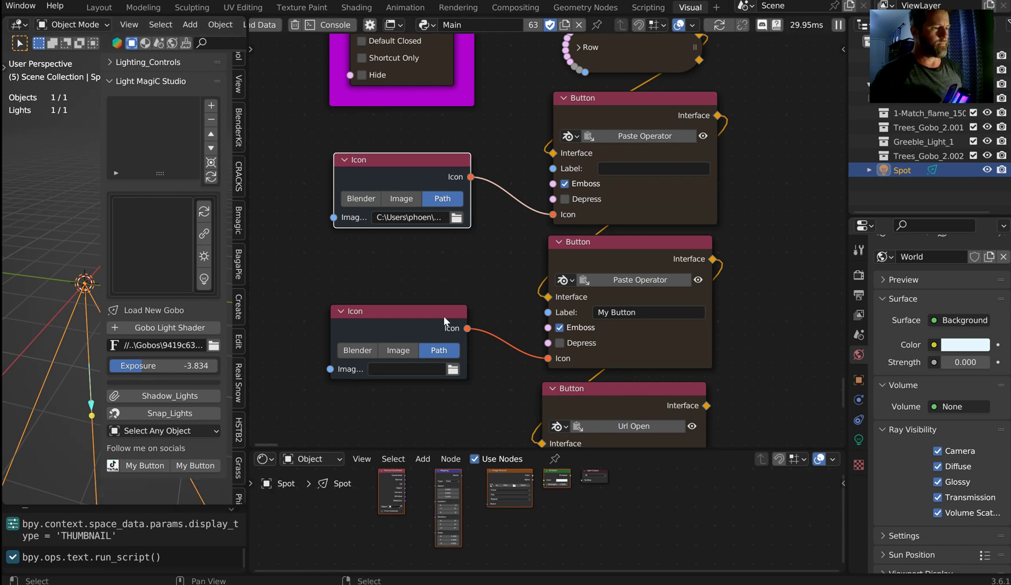
Clear the labels of the second Button and the Url Open Button.
middle_click_drag(499, 324, 508, 202)
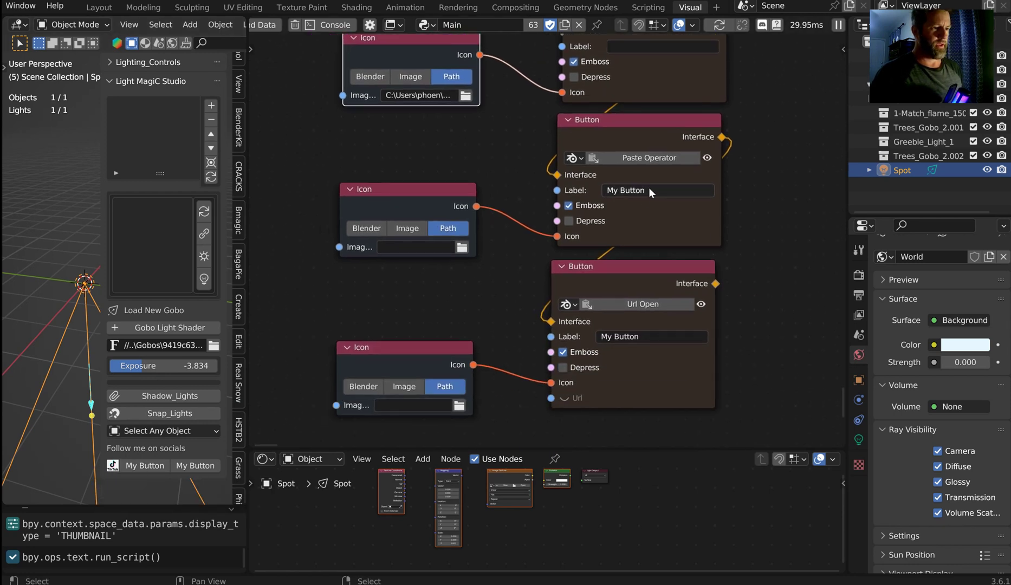
left_click(650, 191)
key("BackSpace")
key("Return")
left_click(651, 336)
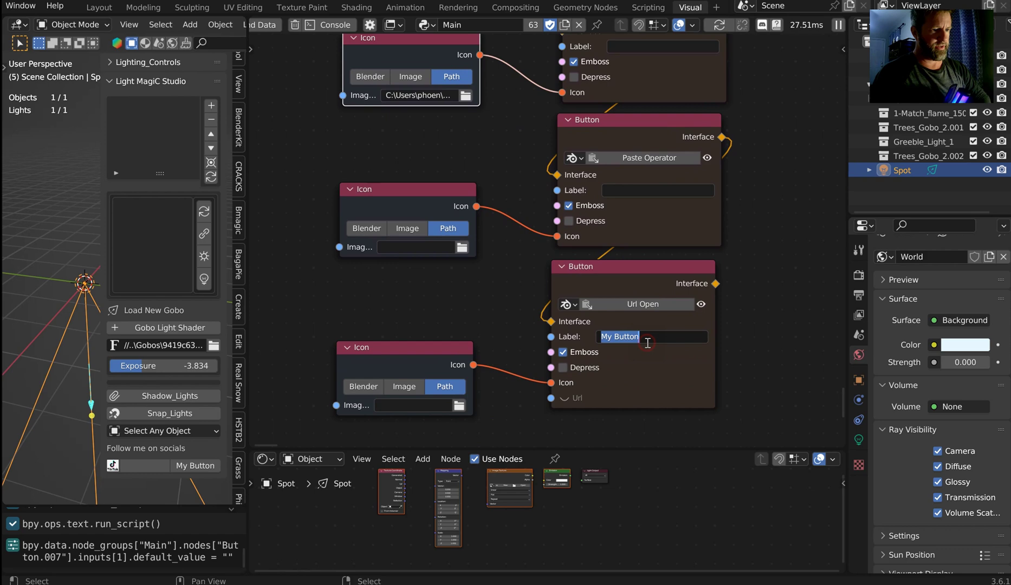
key("BackSpace")
key("Return")
Load official-youtube-icon-28.png from the Desktop's Icons folder into the second Button's Icon node.
left_click(465, 248)
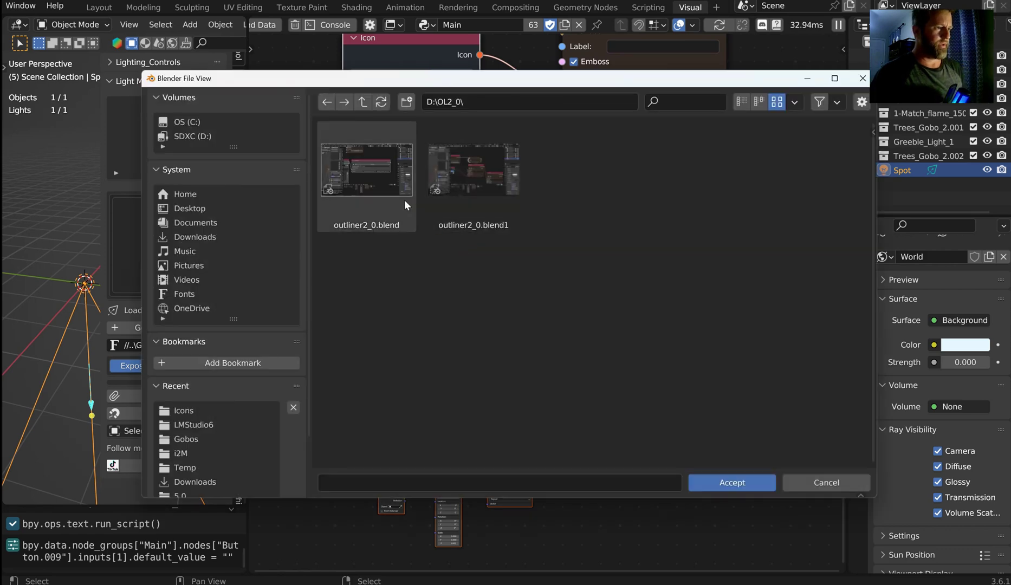
left_click(192, 208)
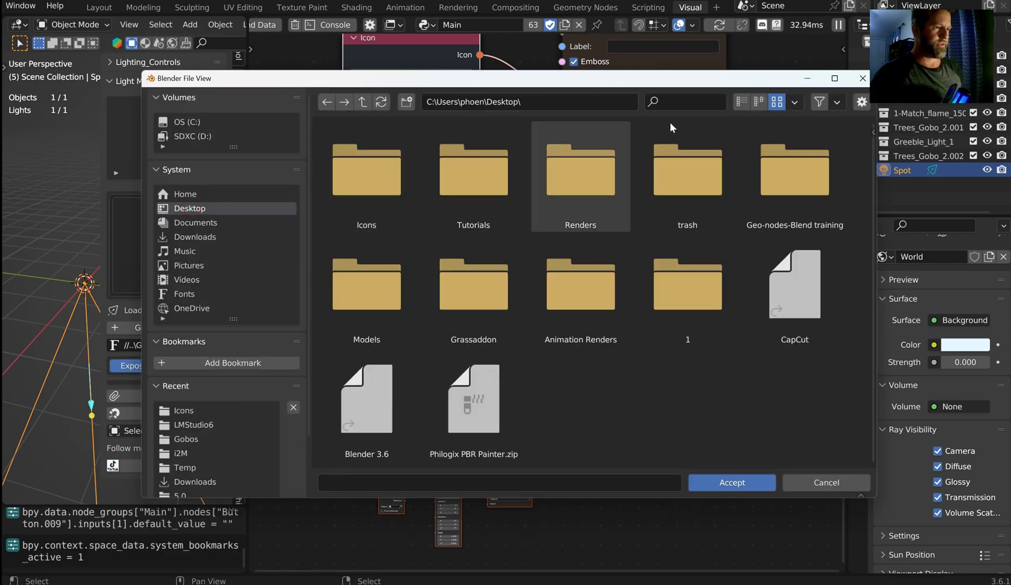
double_click(367, 176)
double_click(483, 167)
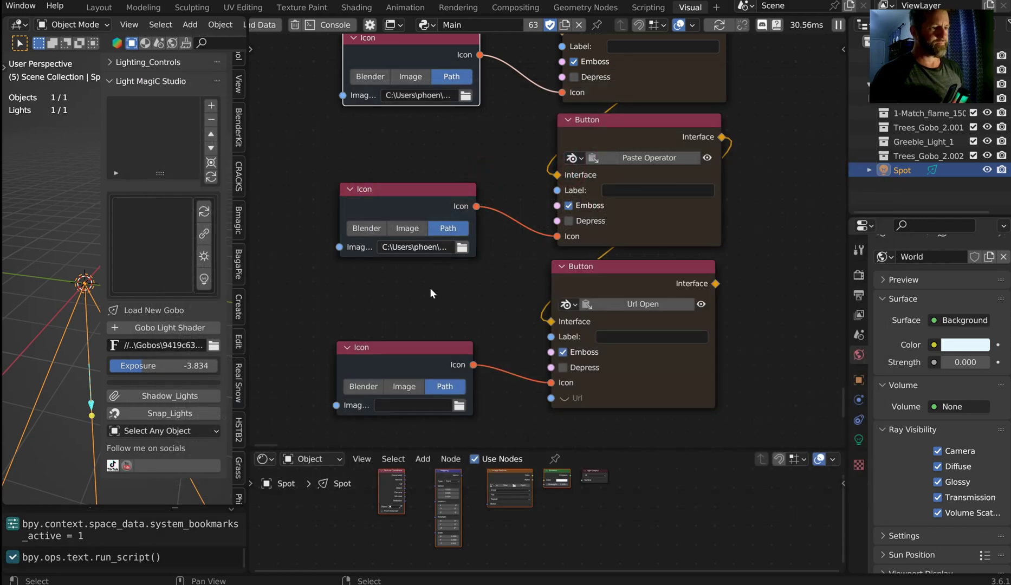
Load the Instagram logo image from the Desktop's Icons folder into the Url Open Button's Icon node.
middle_click_drag(500, 311, 505, 158)
scroll(507, 206, "up", 7)
scroll(544, 265, "down", 2)
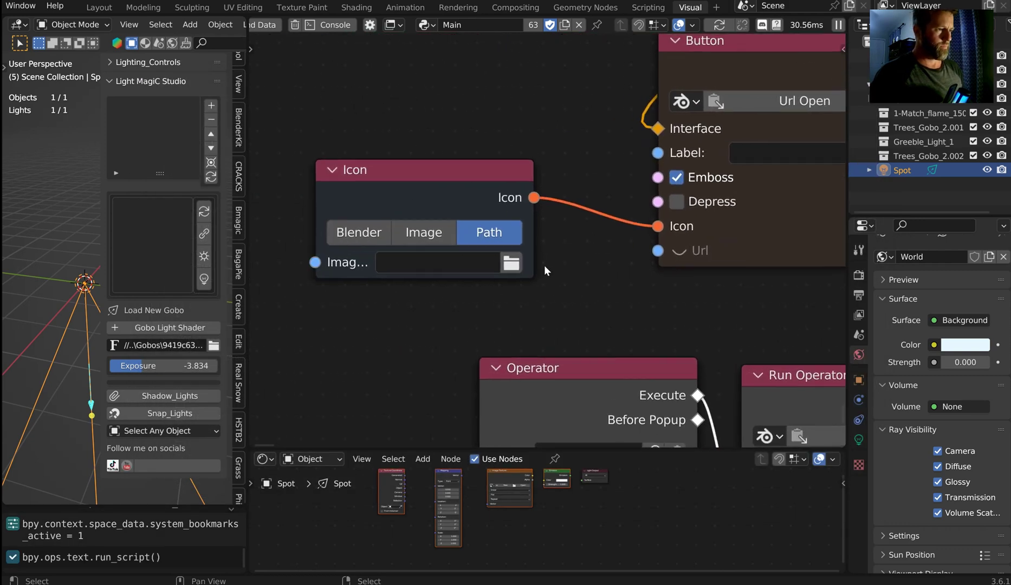
left_click(515, 262)
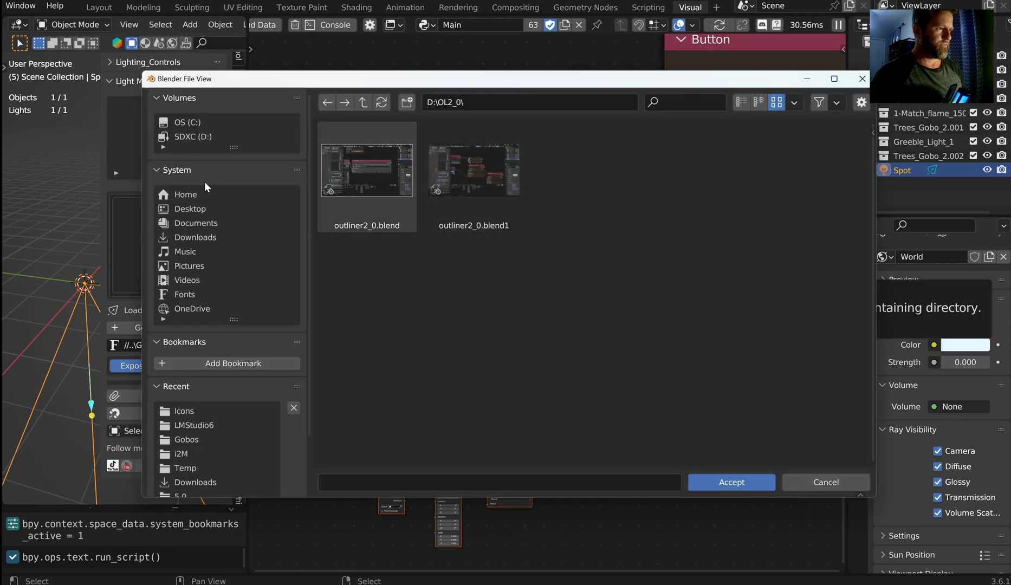
left_click(201, 209)
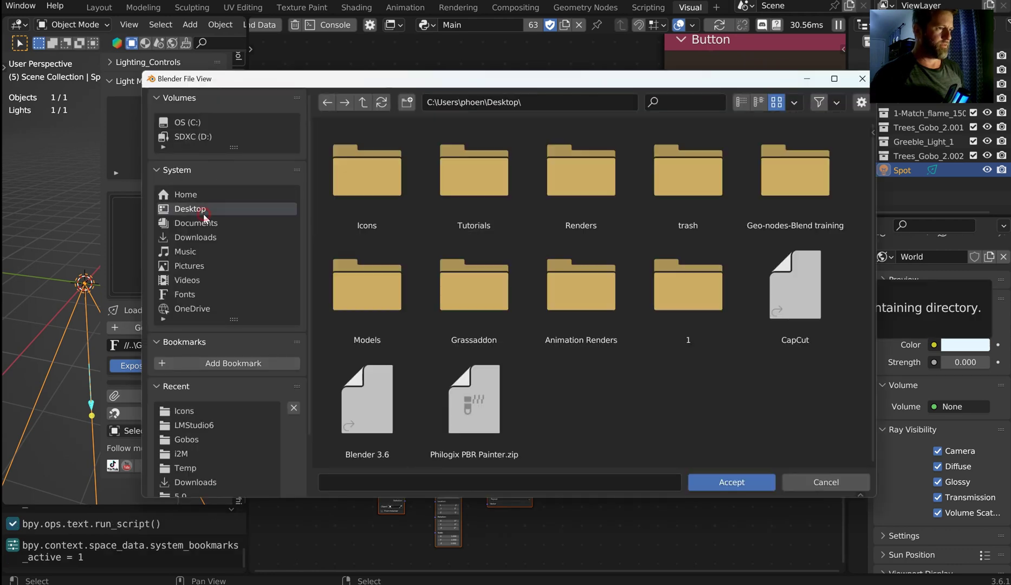
double_click(356, 216)
double_click(374, 170)
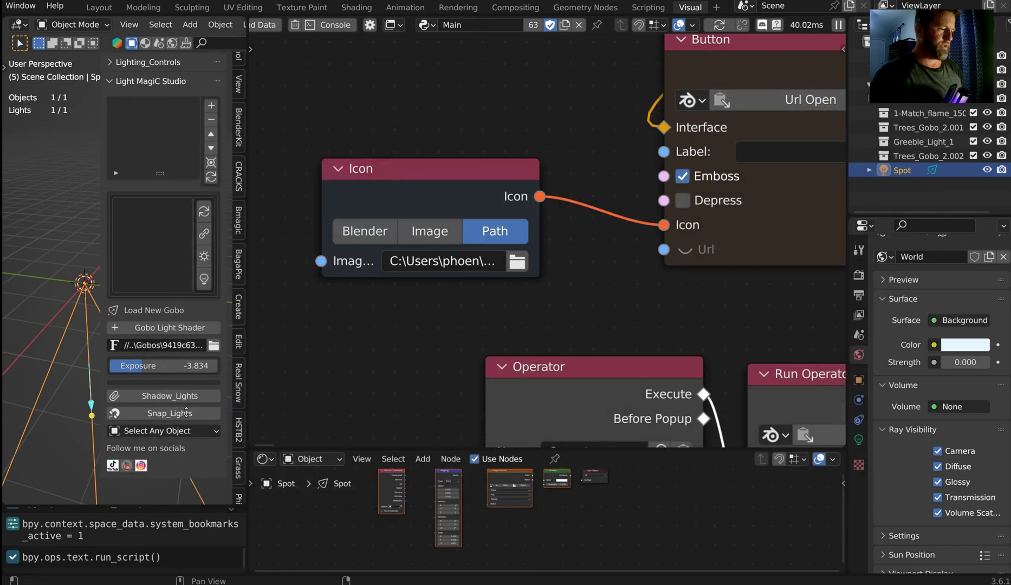
Expand the collapsed Row node and move it to the right of the "Follow me on socials" Label node.
scroll(467, 346, "down", 4)
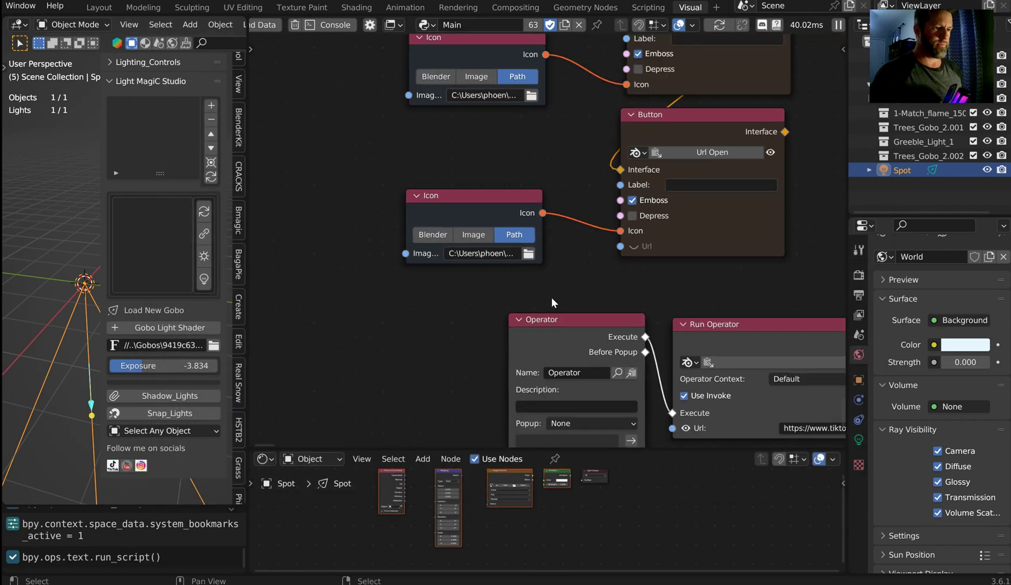
middle_click_drag(476, 308, 455, 365)
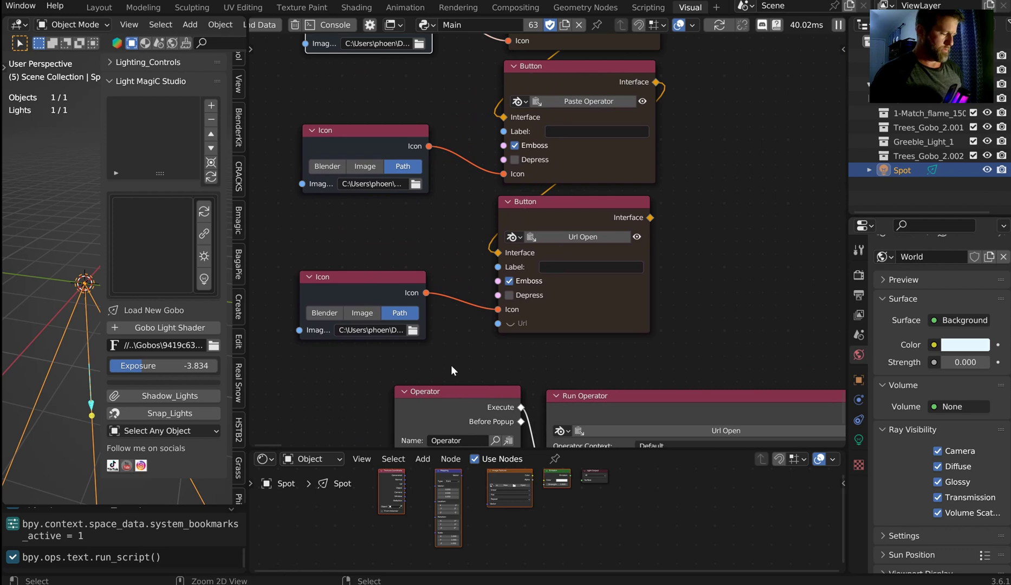
scroll(554, 361, "down", 1)
middle_click_drag(557, 361, 529, 169)
middle_click_drag(564, 322, 541, 275)
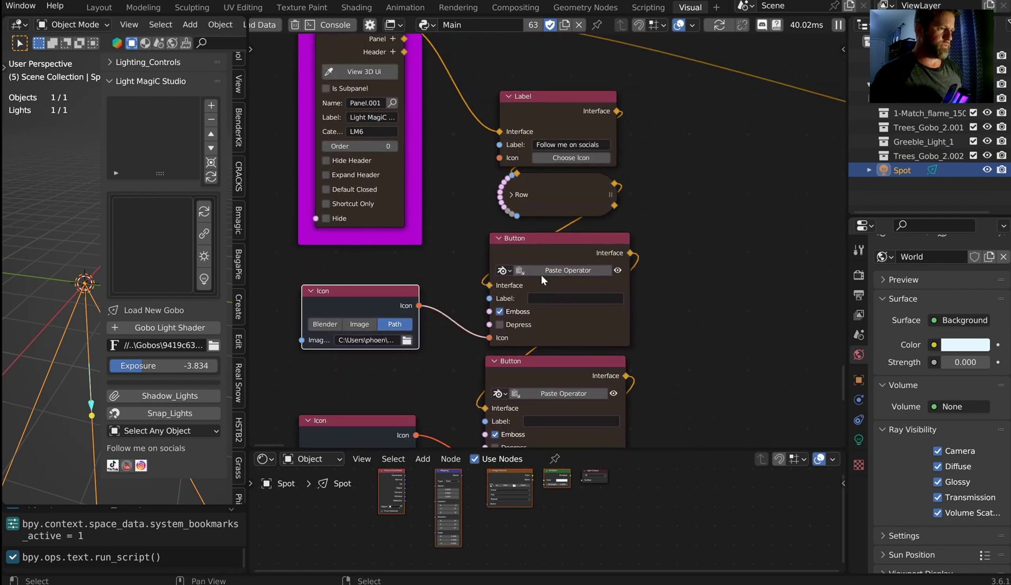
left_click(512, 195)
left_click_drag(555, 197, 725, 127)
scroll(748, 157, "down", 1)
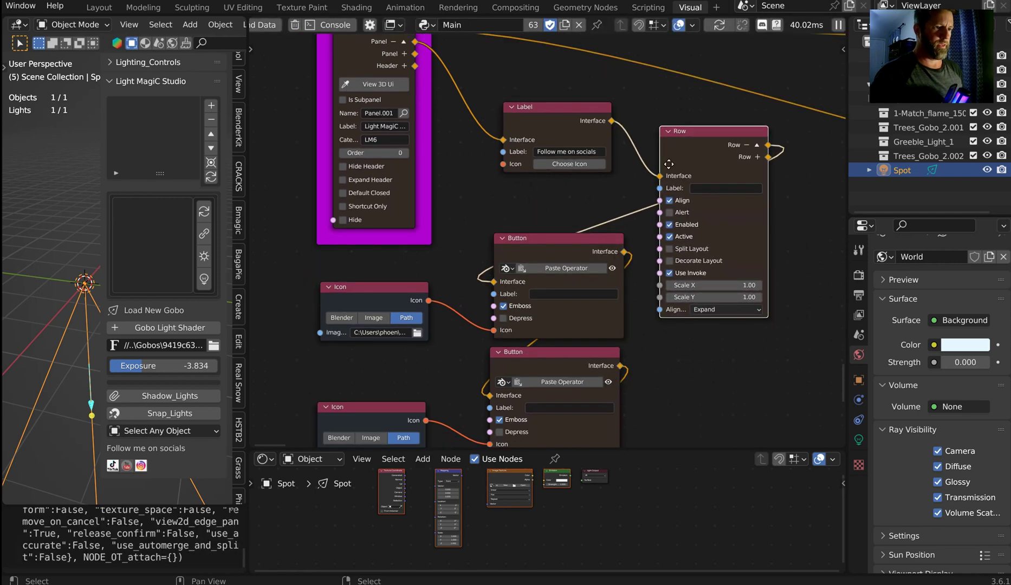
middle_click_drag(804, 199, 683, 190)
Set the Row node's alignment to Center and its Scale X to 1.46.
scroll(683, 191, "up", 4)
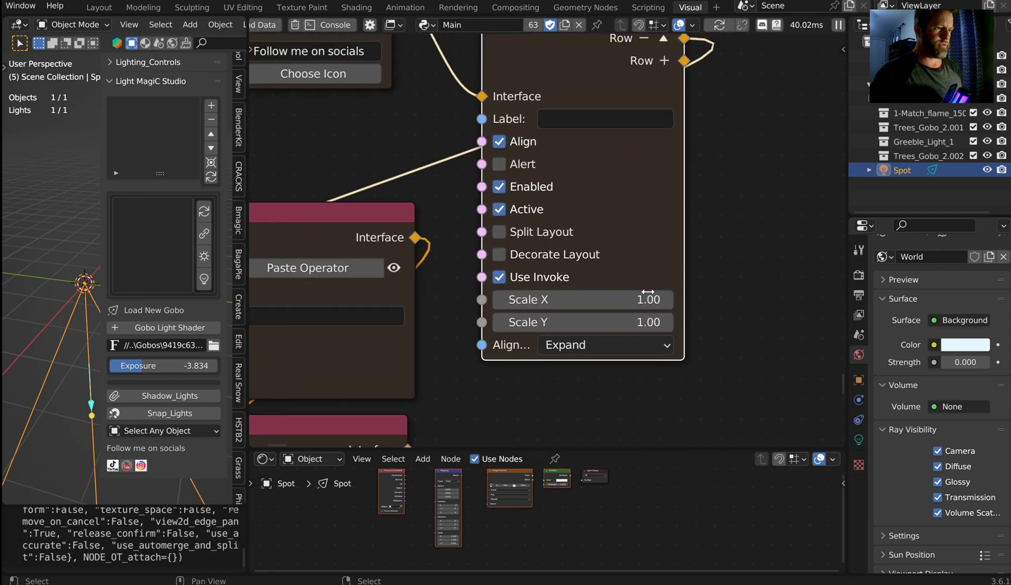
left_click(657, 347)
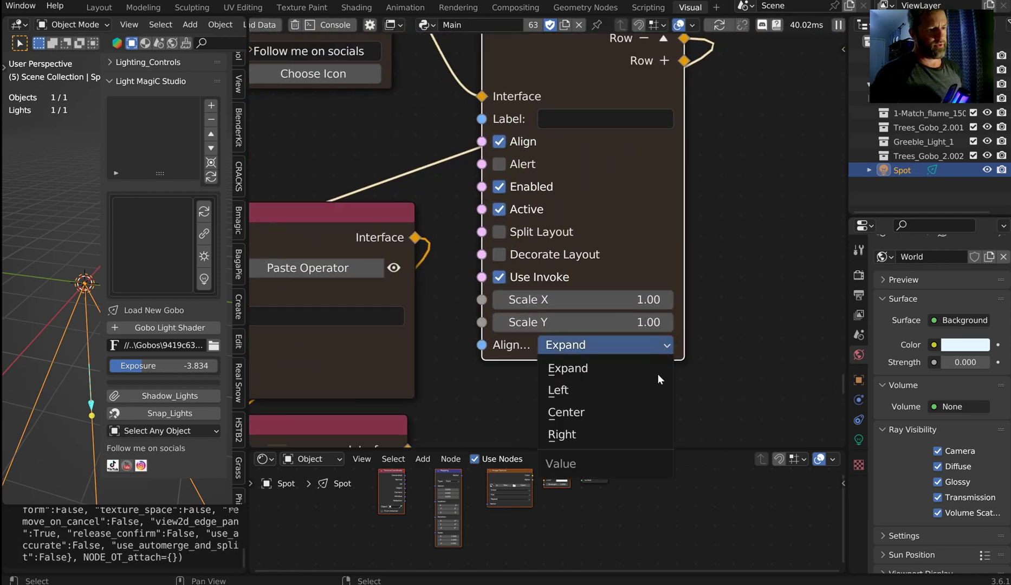
left_click(644, 412)
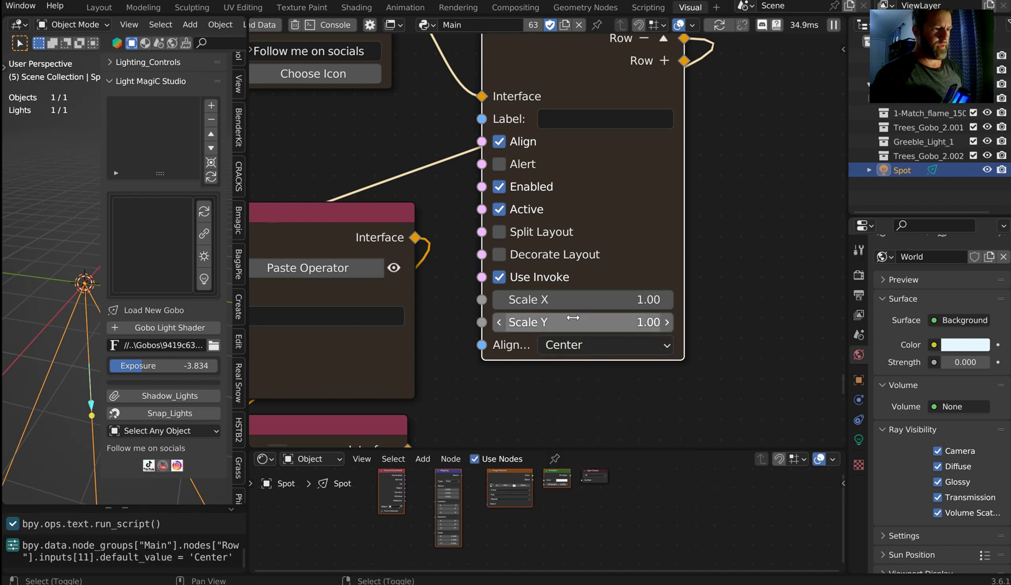
left_click_drag(571, 299, 623, 299)
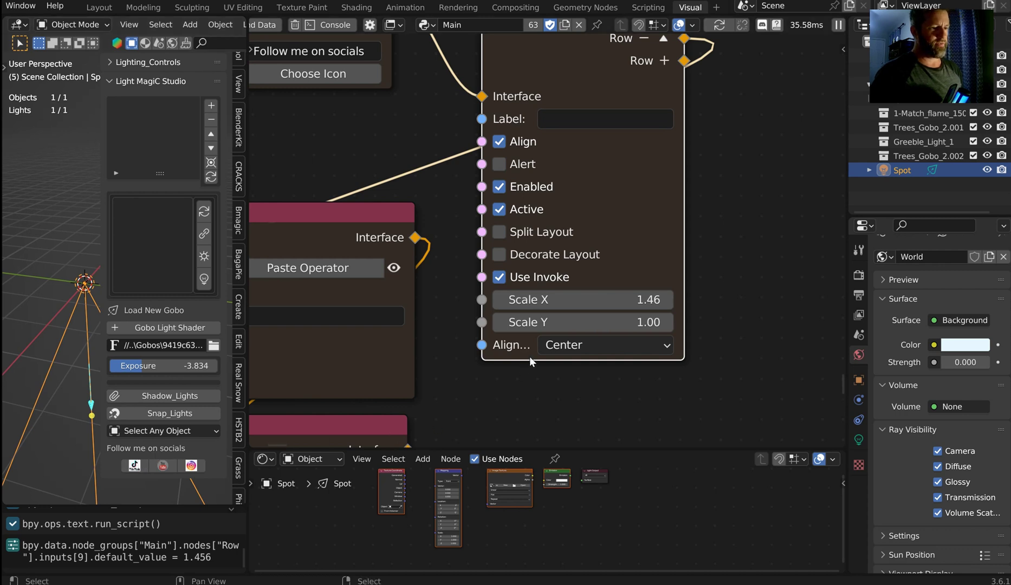
Set the Row node's alignment to Left and its Scale X to 1.39, and save the file.
middle_click_drag(580, 154, 592, 179)
left_click(621, 373)
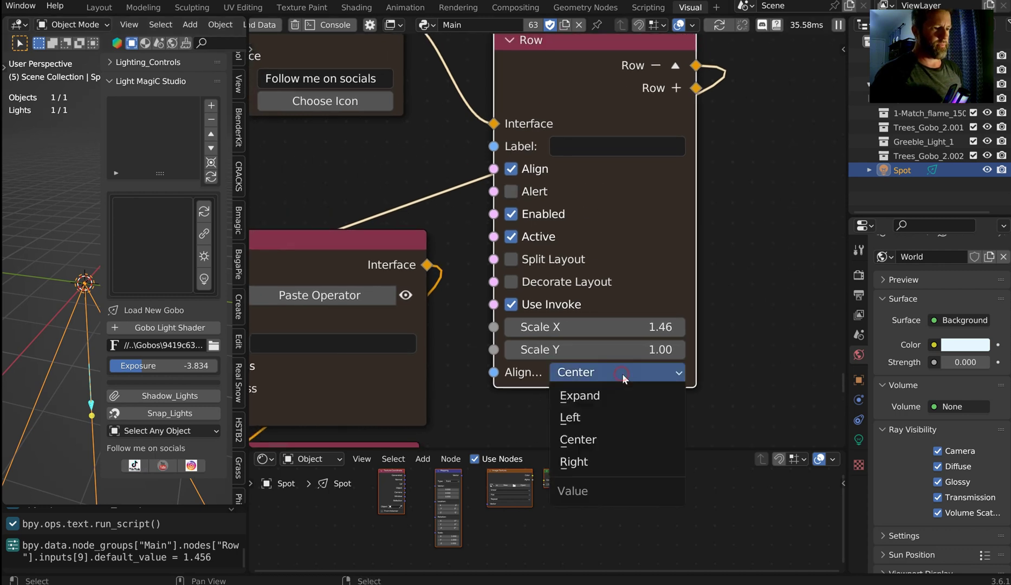
left_click(616, 414)
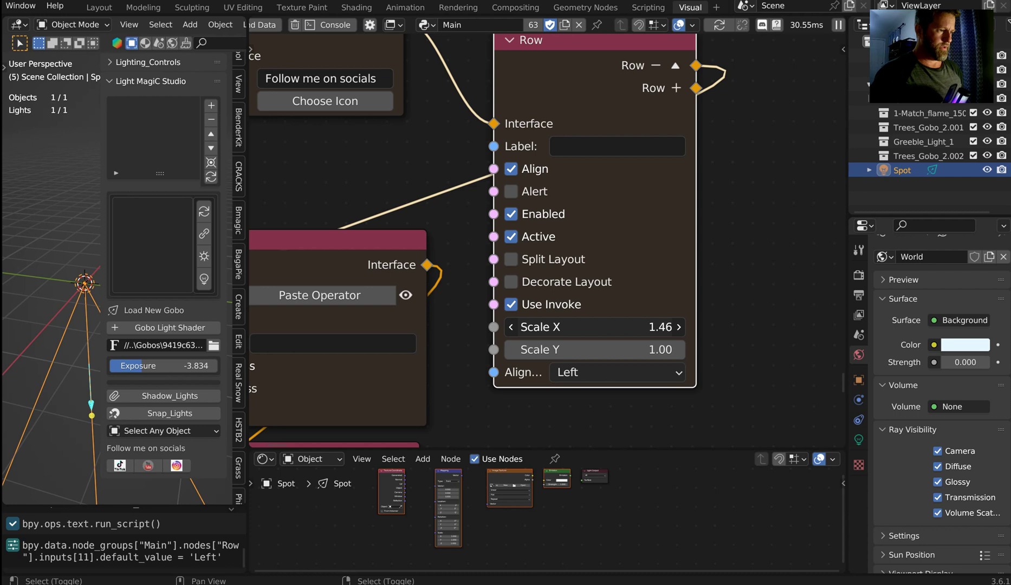
mouse_move(618, 327)
left_mouse_down()
mouse_move(588, 327)
mouse_move(609, 327)
left_mouse_up()
key("ctrl+s")
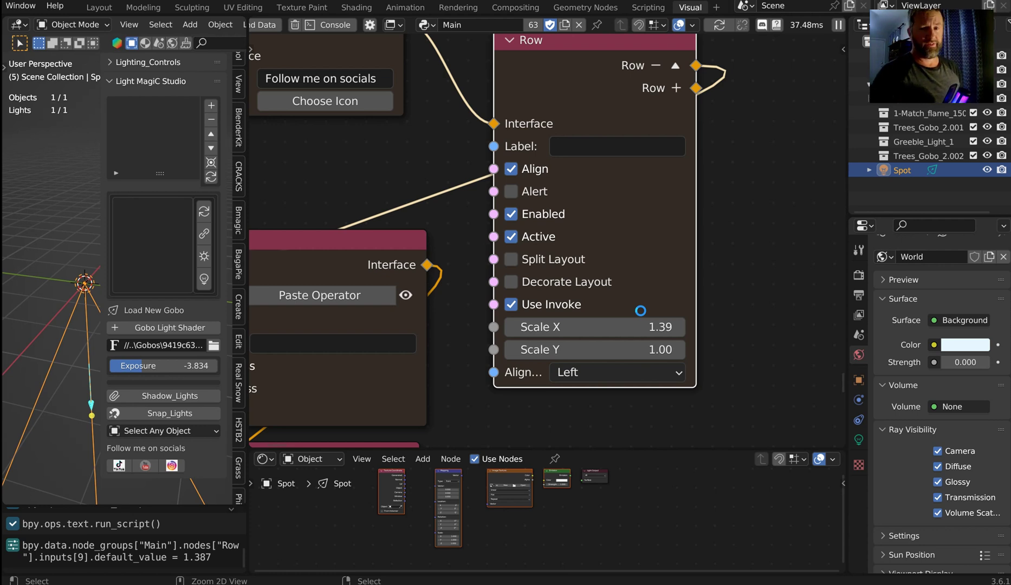
key("ctrl+s")
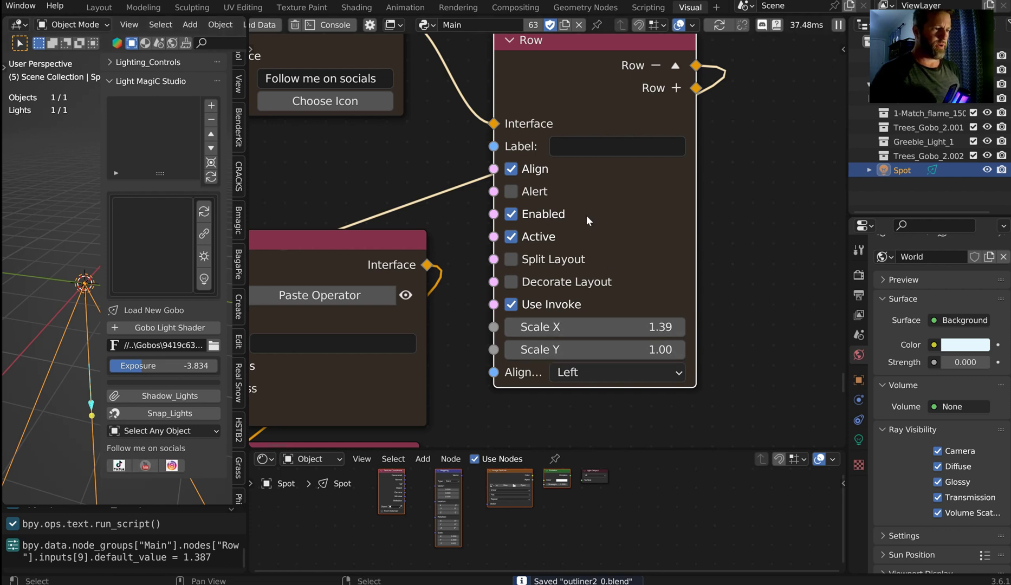
Test the Row node's Alert option, turn it back off and set Scale Y to 1.32.
left_click(511, 192)
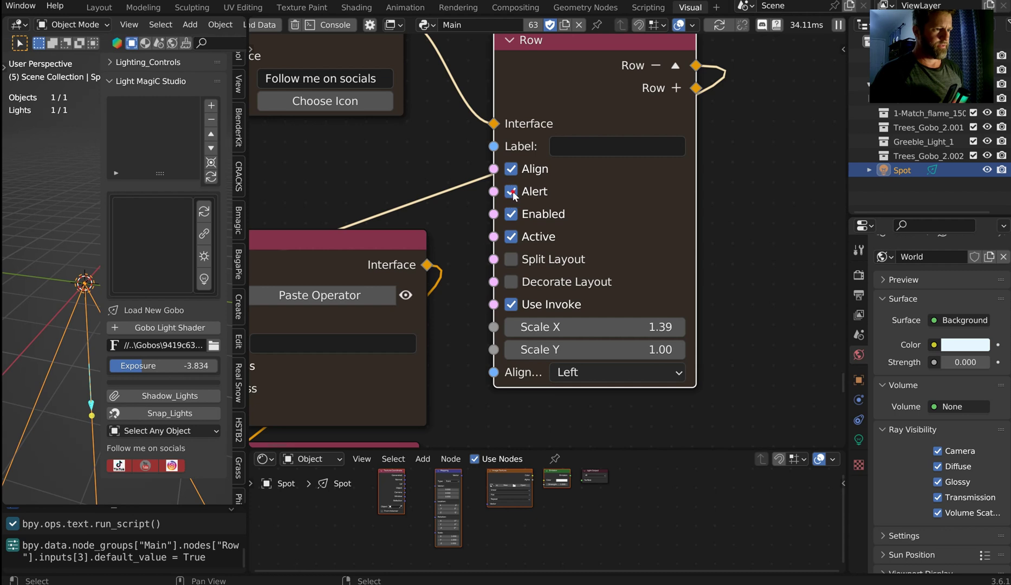
left_click(513, 192)
scroll(521, 275, "down", 2)
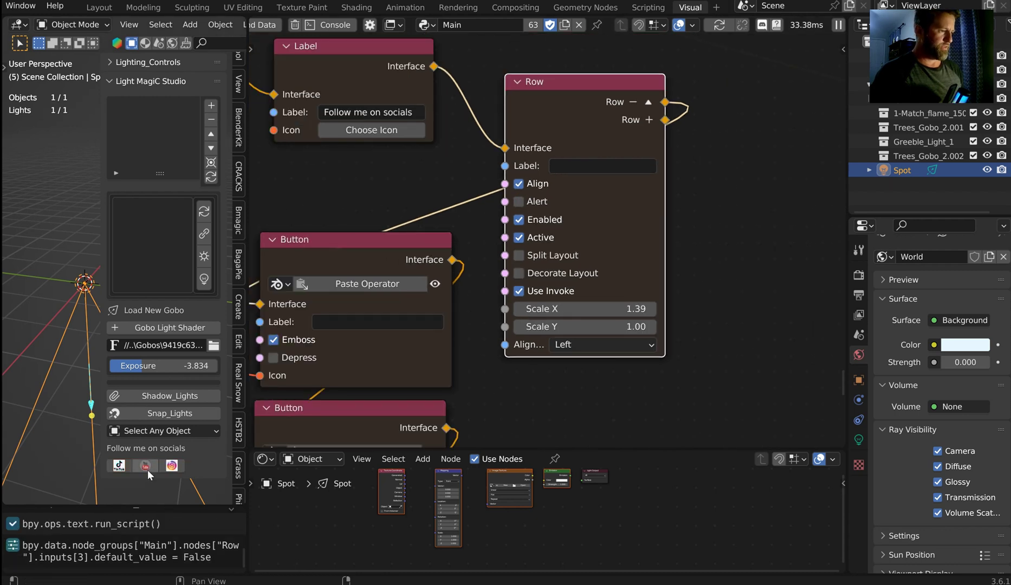
left_click_drag(585, 327, 619, 327)
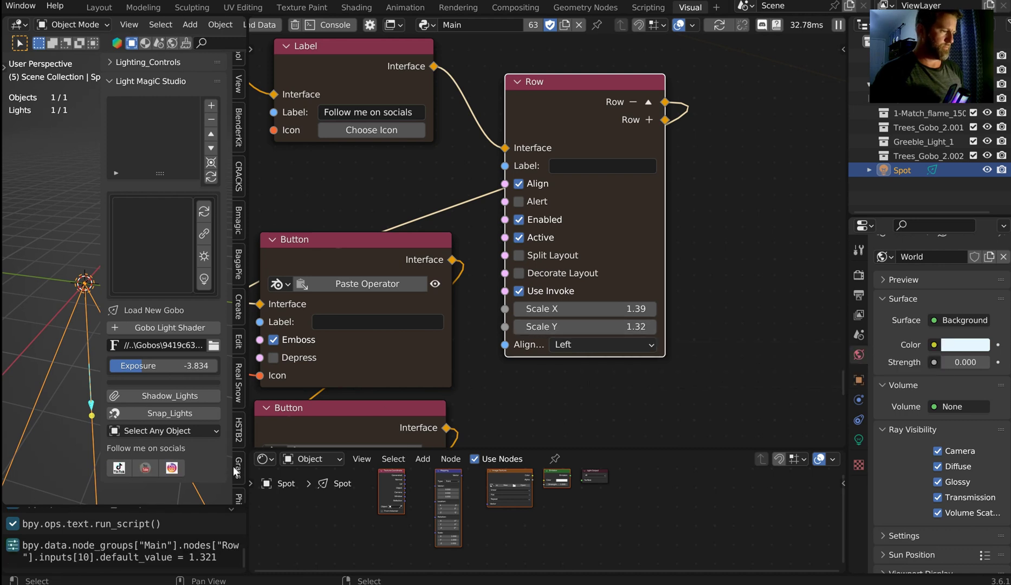
Switch the first Button node's source to custom and assign it the Operator from the Main node tree.
scroll(436, 245, "down", 2)
middle_click_drag(436, 245, 575, 186)
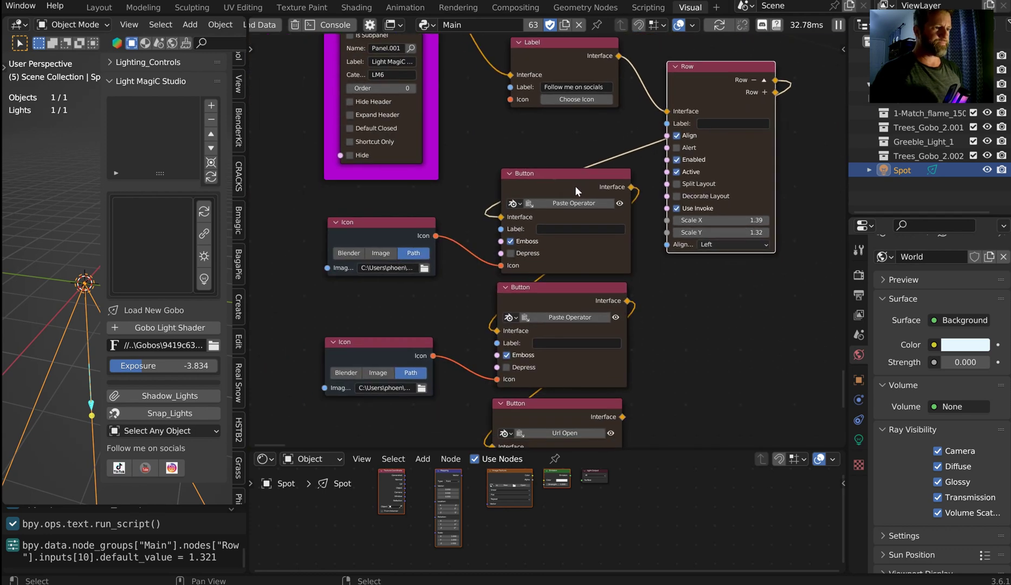
left_click_drag(575, 186, 582, 201)
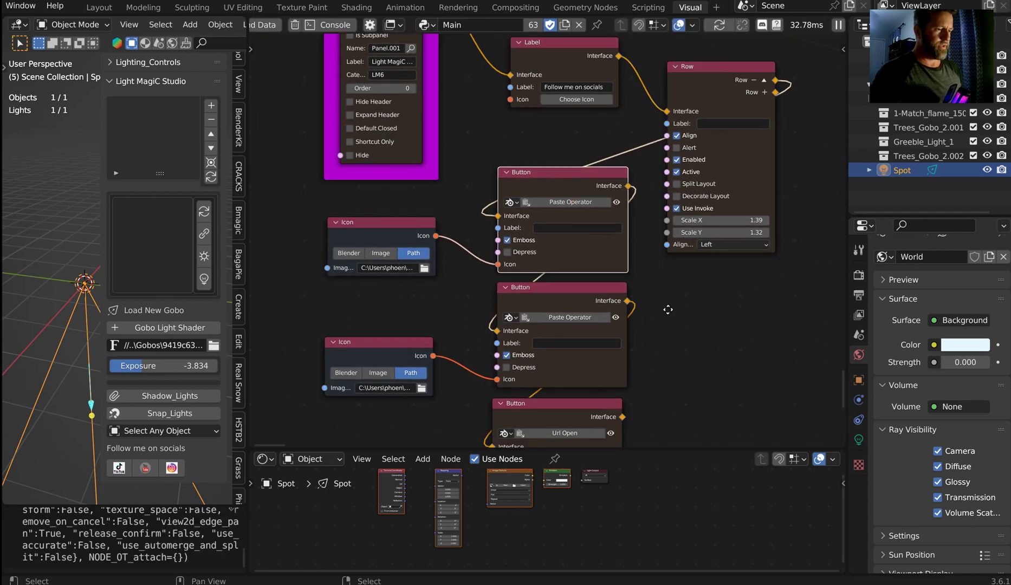
middle_click_drag(668, 309, 614, 104)
scroll(496, 275, "up", 1)
middle_click_drag(505, 314, 564, 158)
scroll(564, 157, "up", 3)
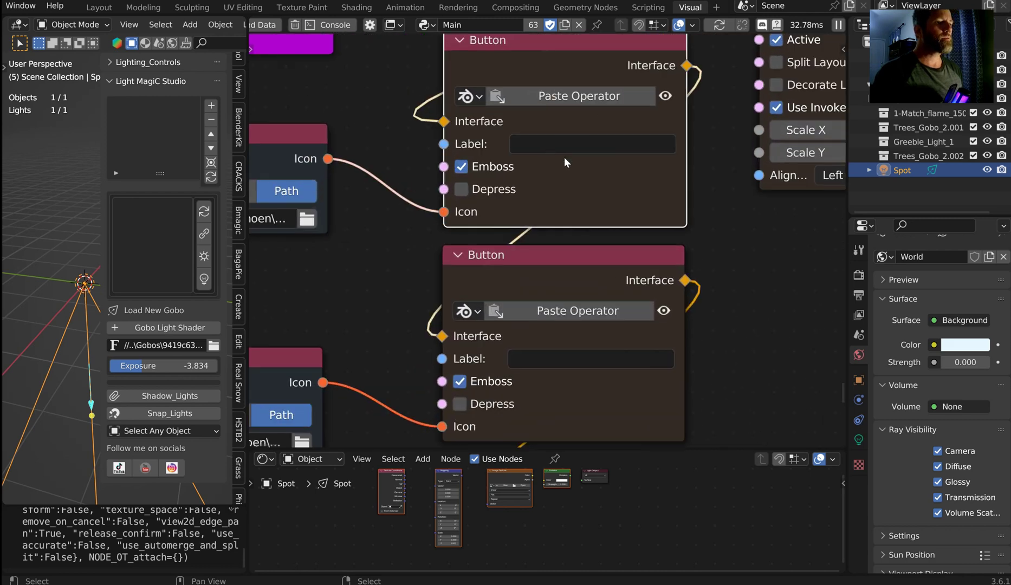
left_click(469, 96)
left_click(489, 145)
left_click(602, 96)
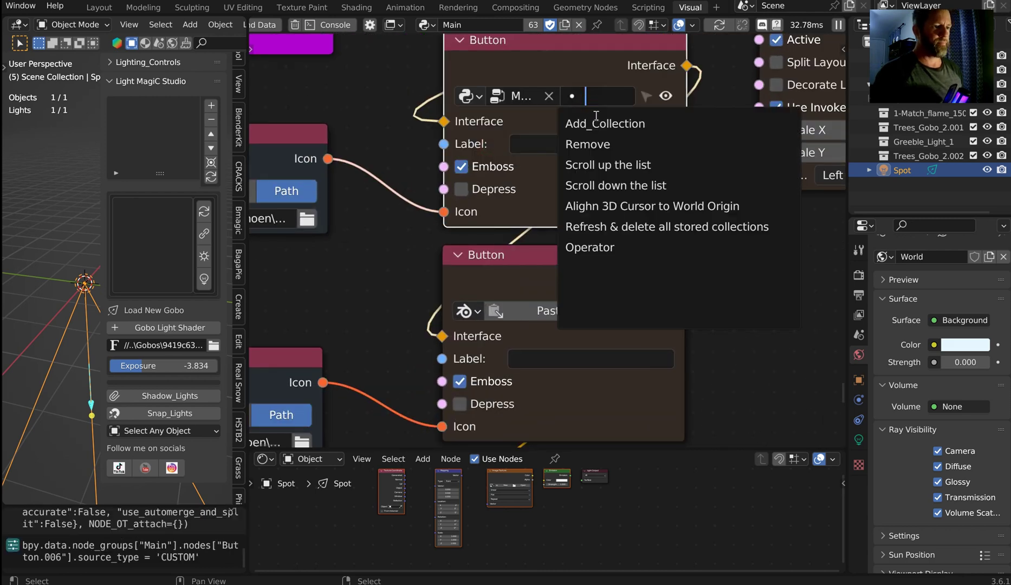
left_click(589, 247)
Rename the Operator node that opens the TikTok URL to tiktok.
scroll(542, 293, "down", 1)
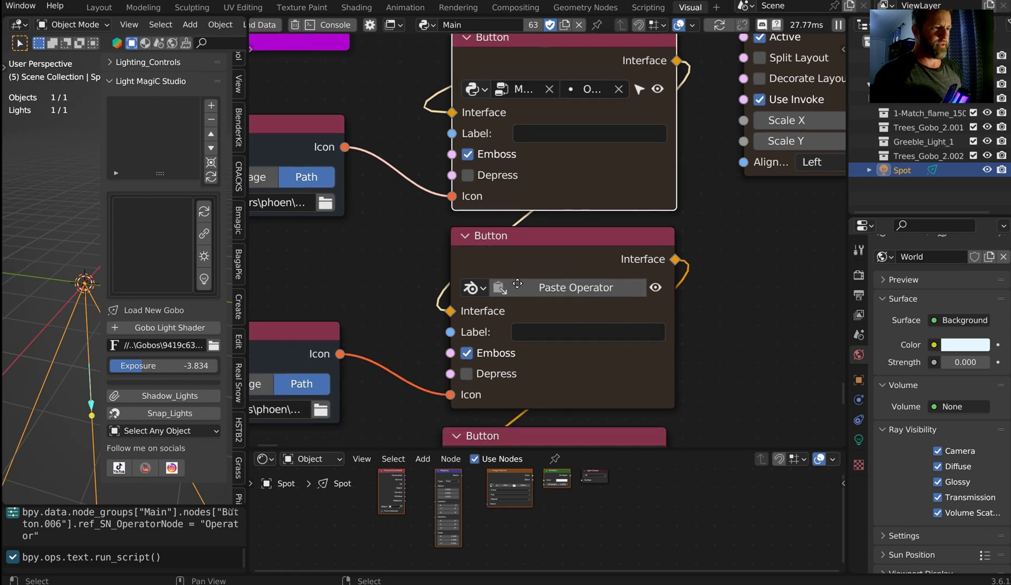
middle_click_drag(518, 284, 528, 224)
scroll(530, 228, "down", 3)
middle_click_drag(542, 395, 662, 182)
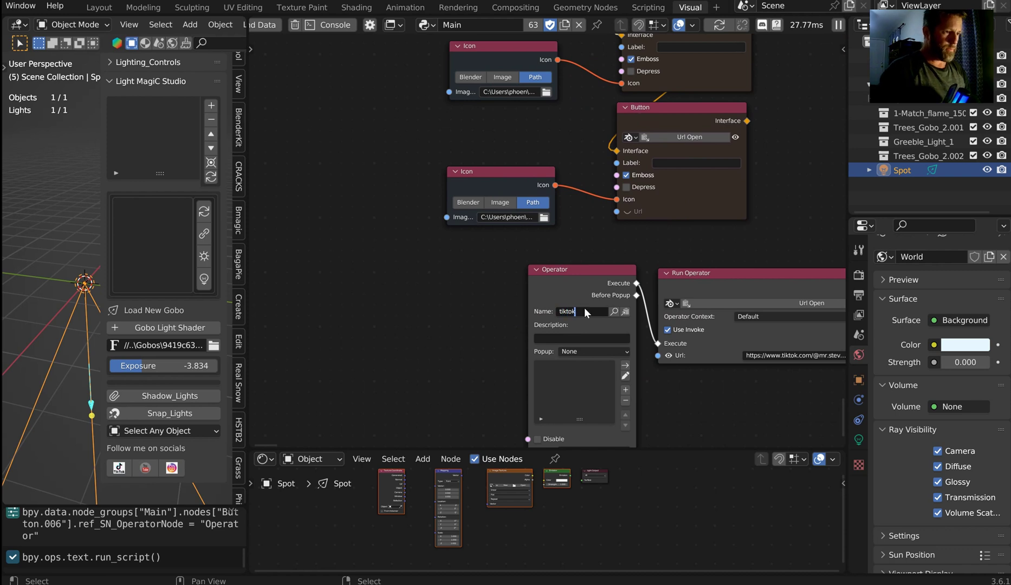
key("Return")
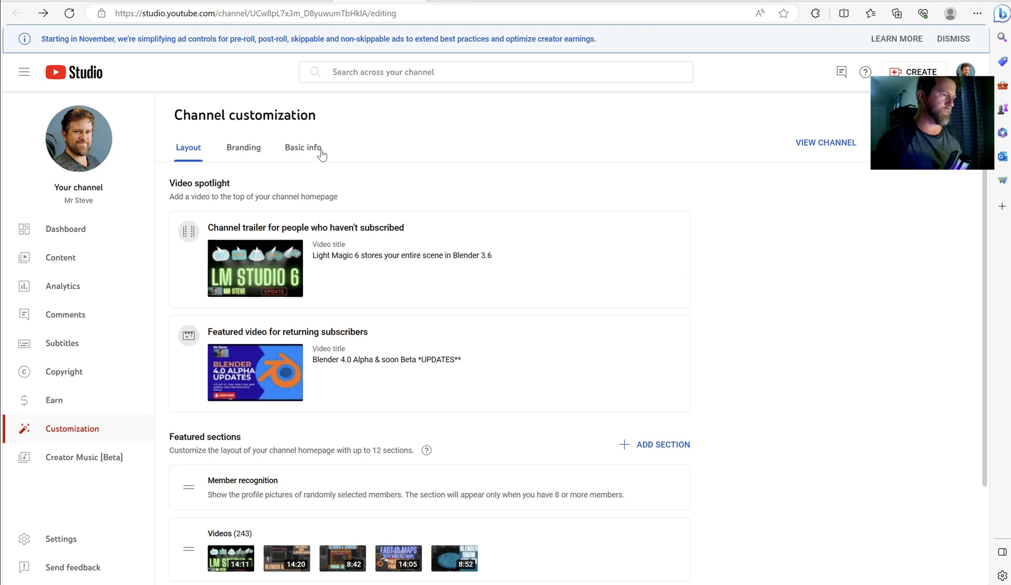
left_click(293, 148)
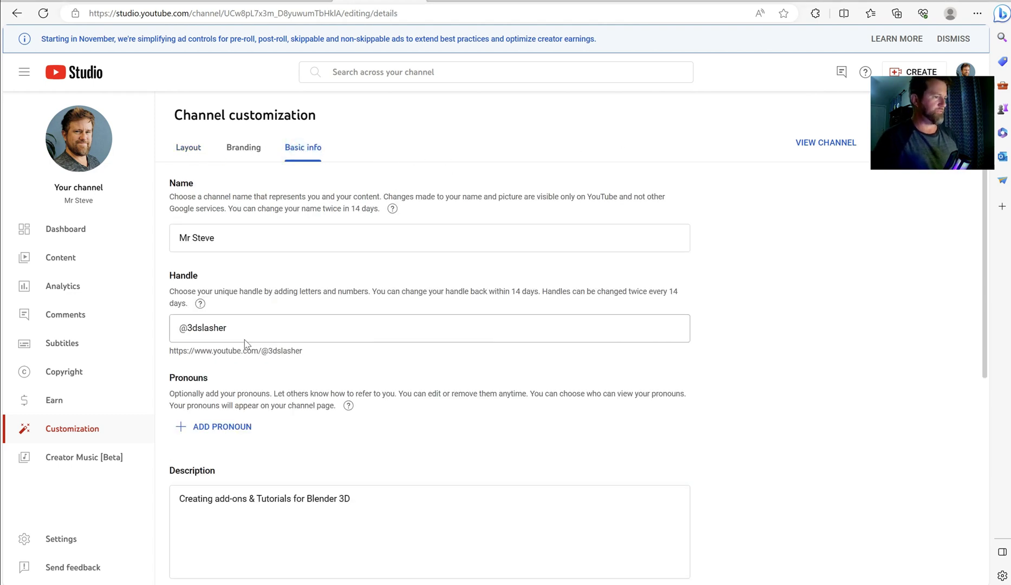
left_click_drag(303, 352, 170, 353)
key("ctrl+c")
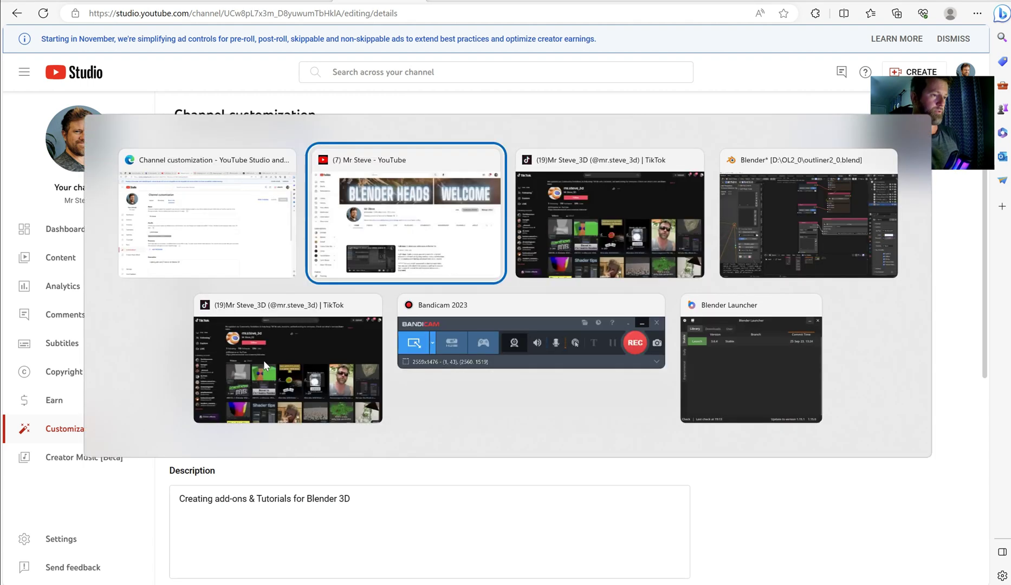
key("alt+Tab")
key("alt+Tab")
key("alt+Tab")
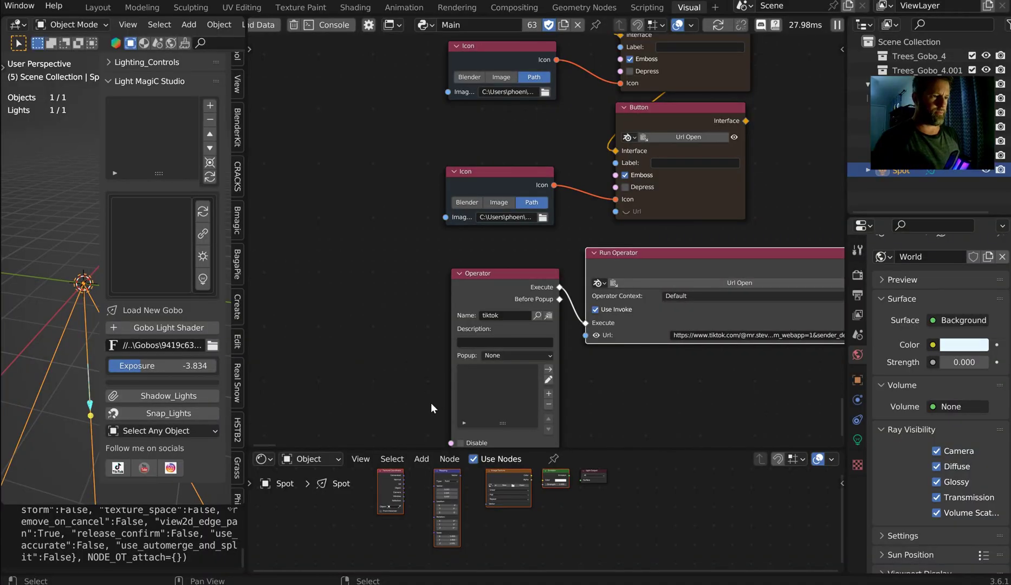
Try to paste an operator into the second Button node.
scroll(669, 275, "up", 4)
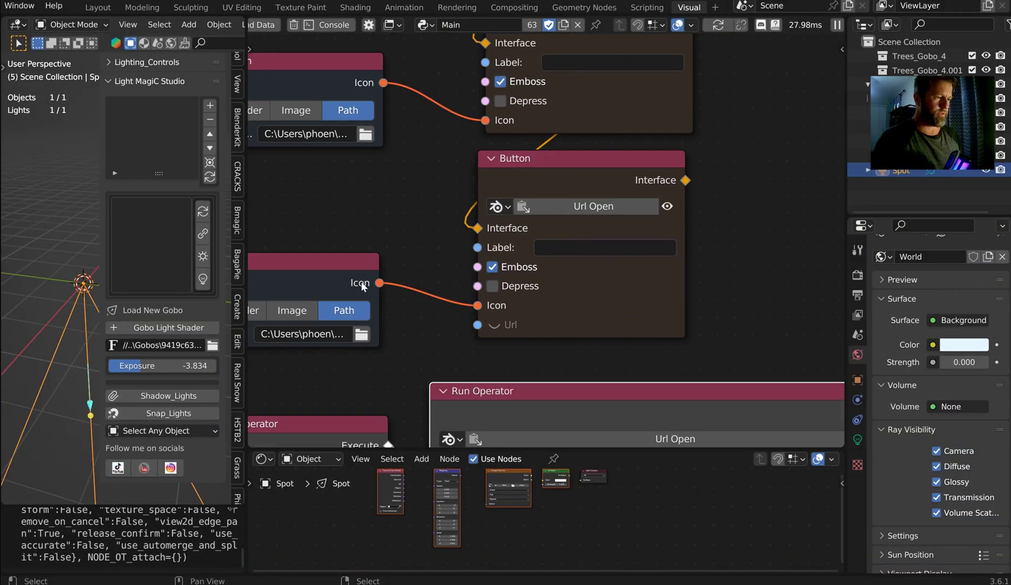
middle_click_drag(393, 284, 428, 403)
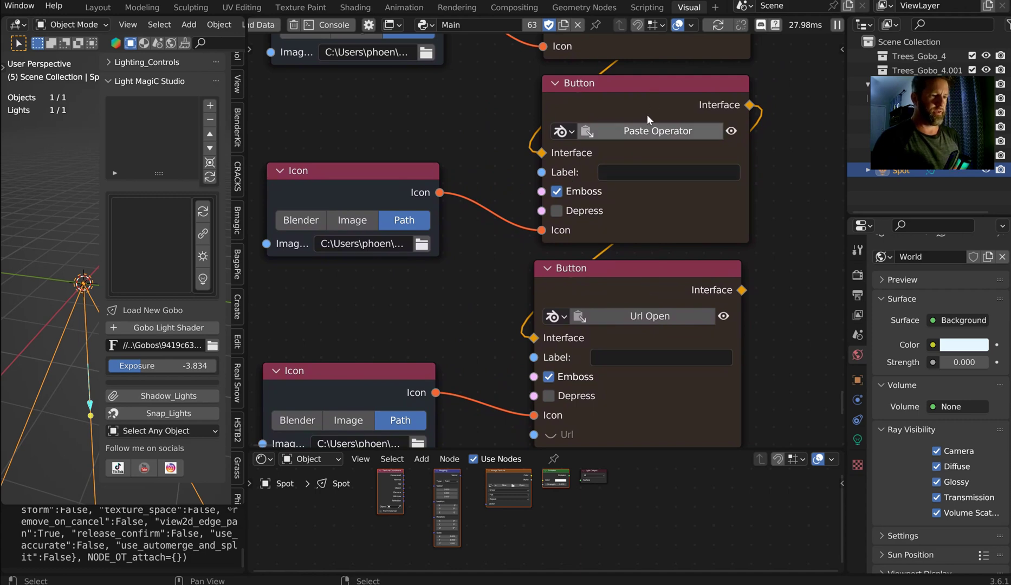
left_click(602, 131)
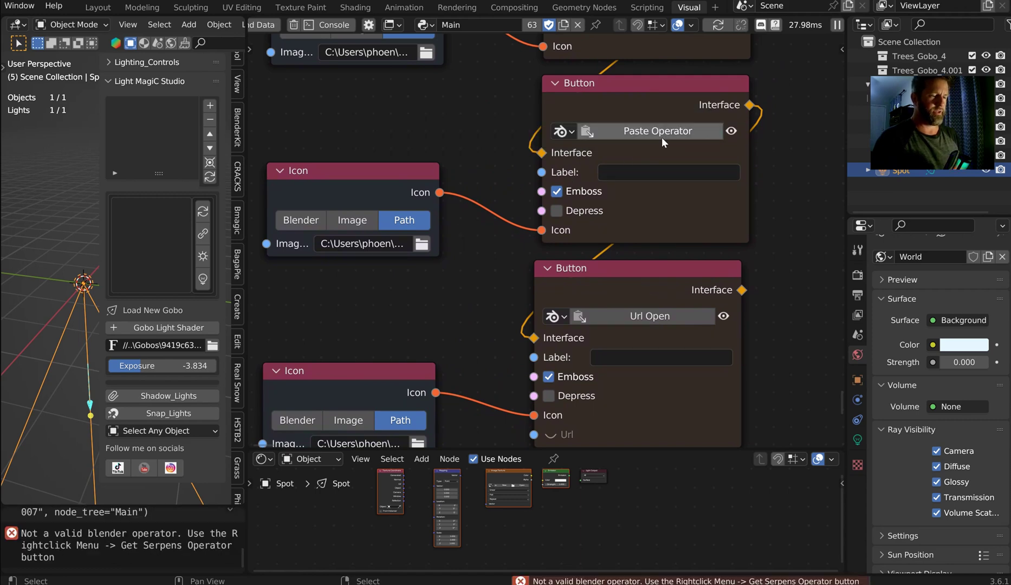
Duplicate the tiktok Operator node together with its connected Run Operator node and place the copies below the originals.
scroll(586, 271, "down", 6)
middle_click_drag(578, 293, 522, 112)
left_click(378, 250)
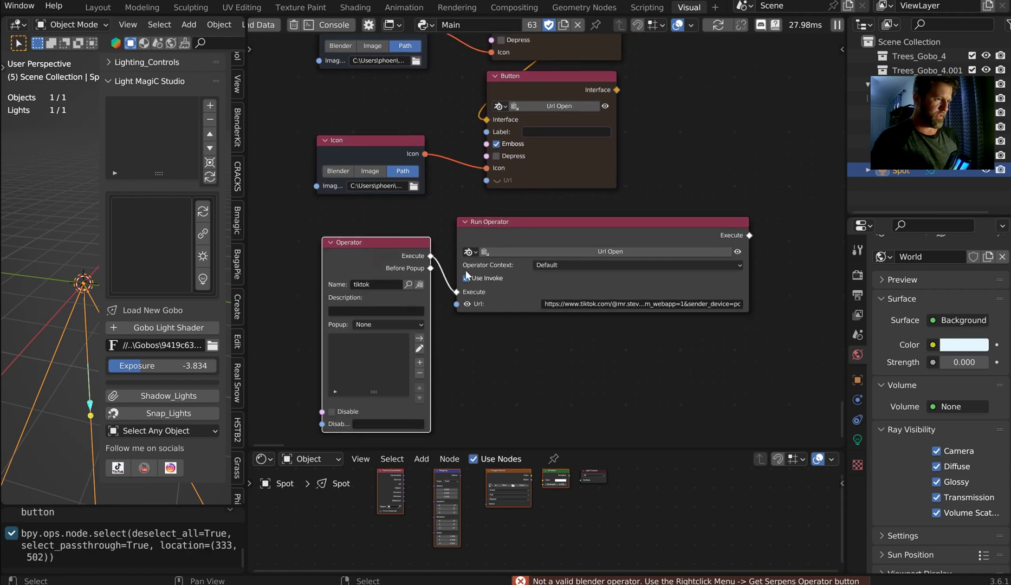
left_click(494, 228, "shift")
scroll(404, 334, "down", 1)
middle_click_drag(404, 333, 449, 249)
key("shift+d")
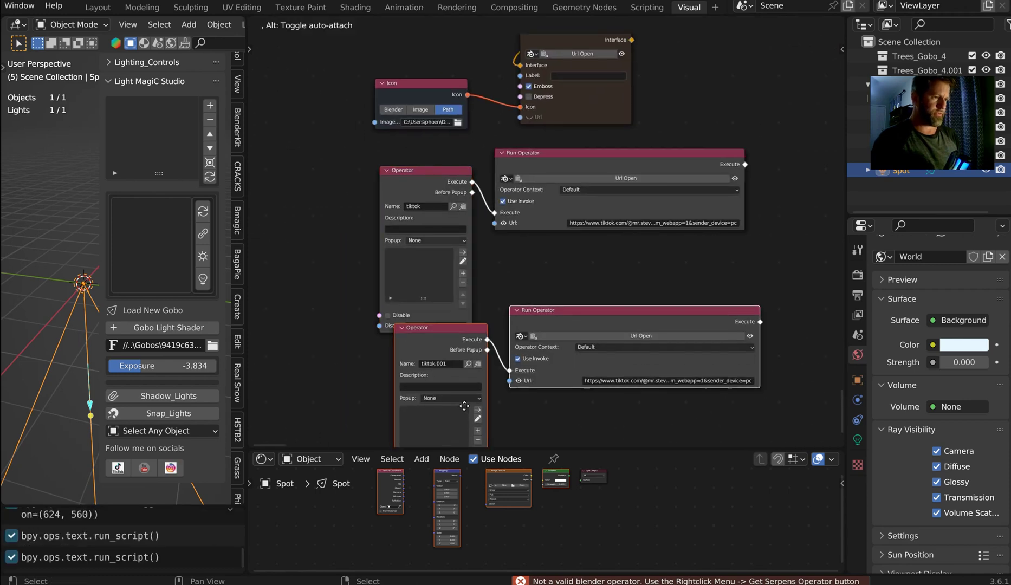
left_click(446, 421)
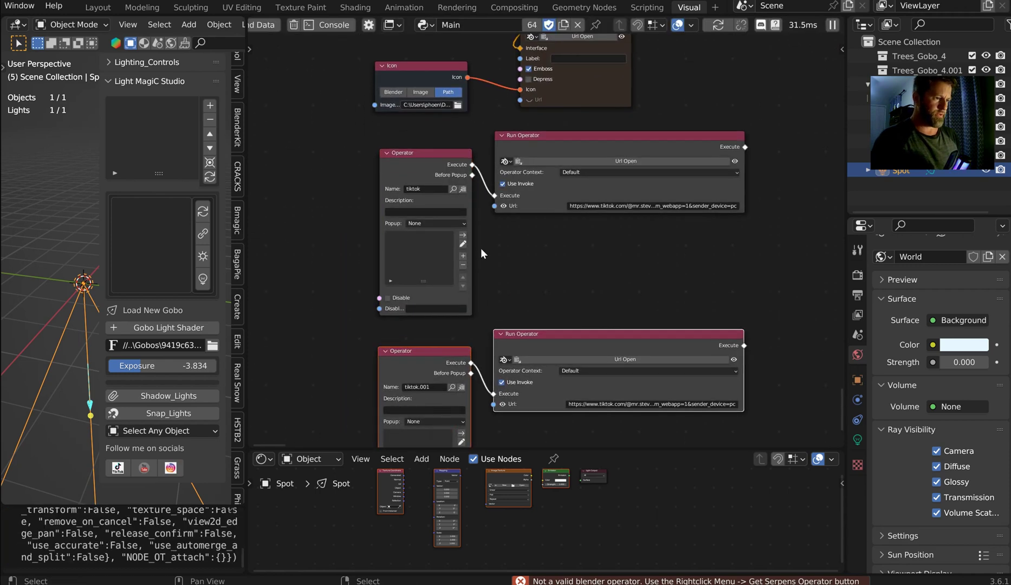
Rename the duplicated Operator node below the tiktok one to youtube.
left_click(429, 389)
type("youtube")
key("Return")
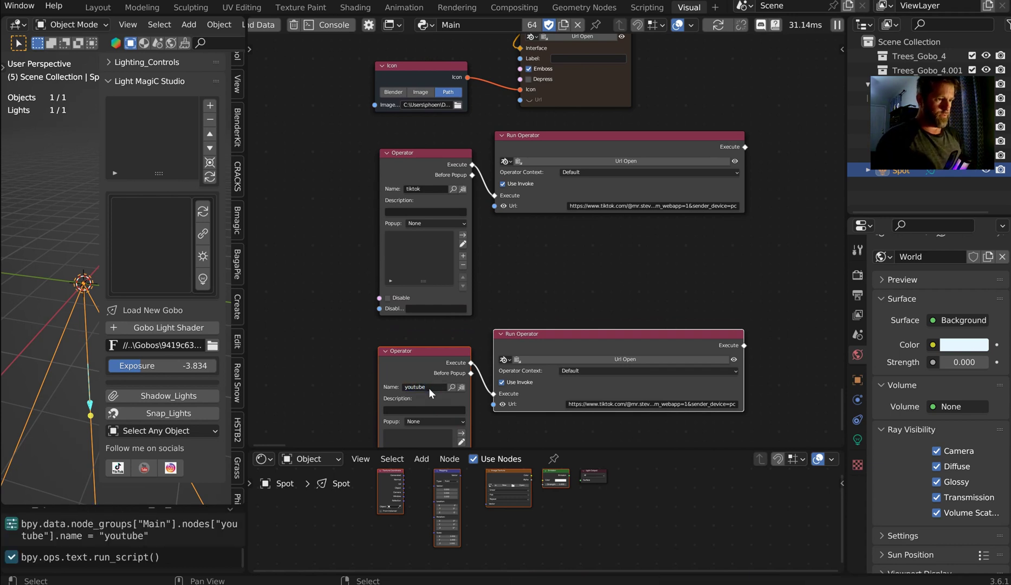
Switch the second Button node from a Blender operator to a custom one and assign it the youtube operator.
middle_click_drag(588, 202, 591, 394)
scroll(621, 276, "up", 11)
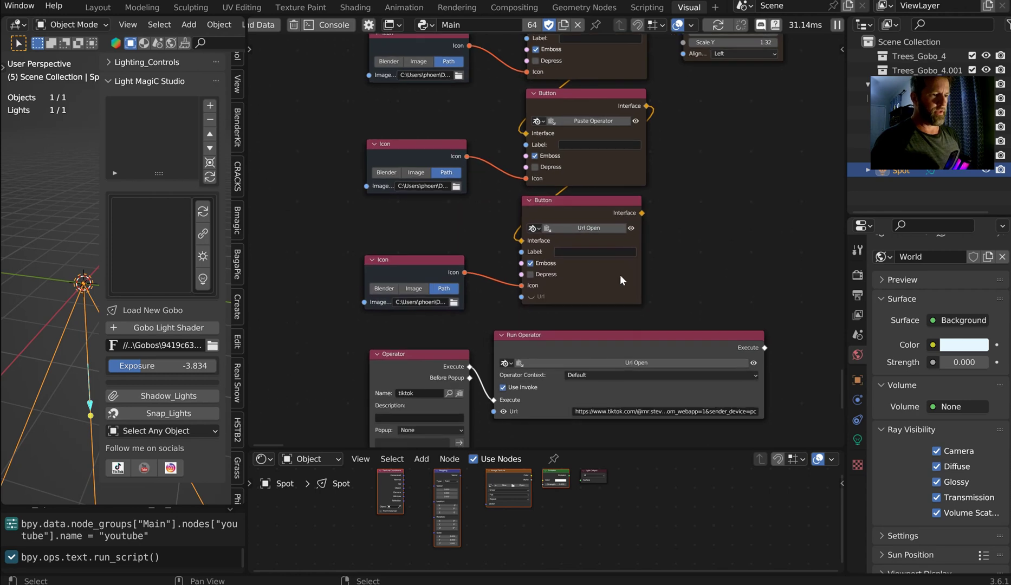
middle_click_drag(617, 187, 594, 389)
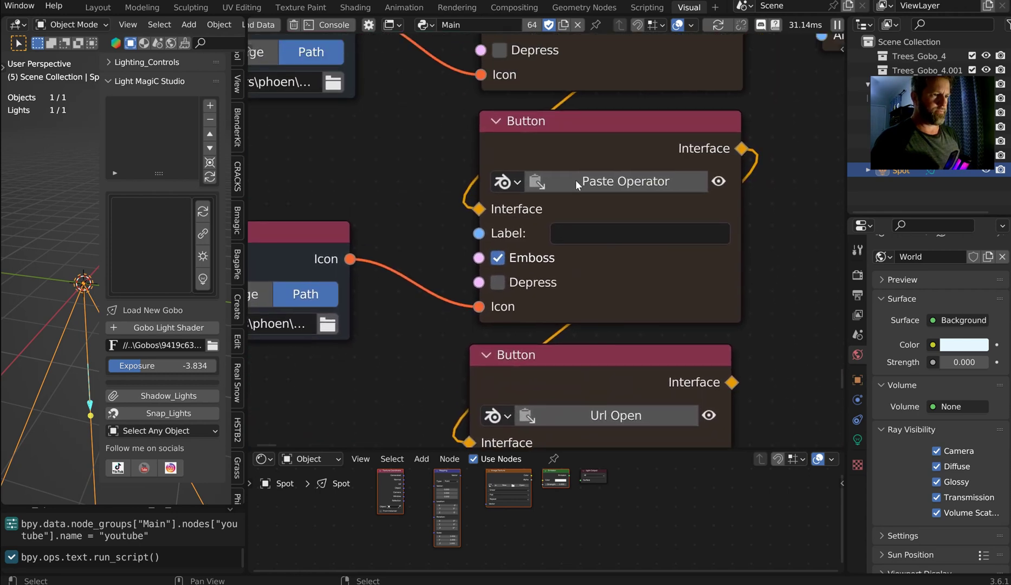
left_click(515, 183)
left_click(534, 229)
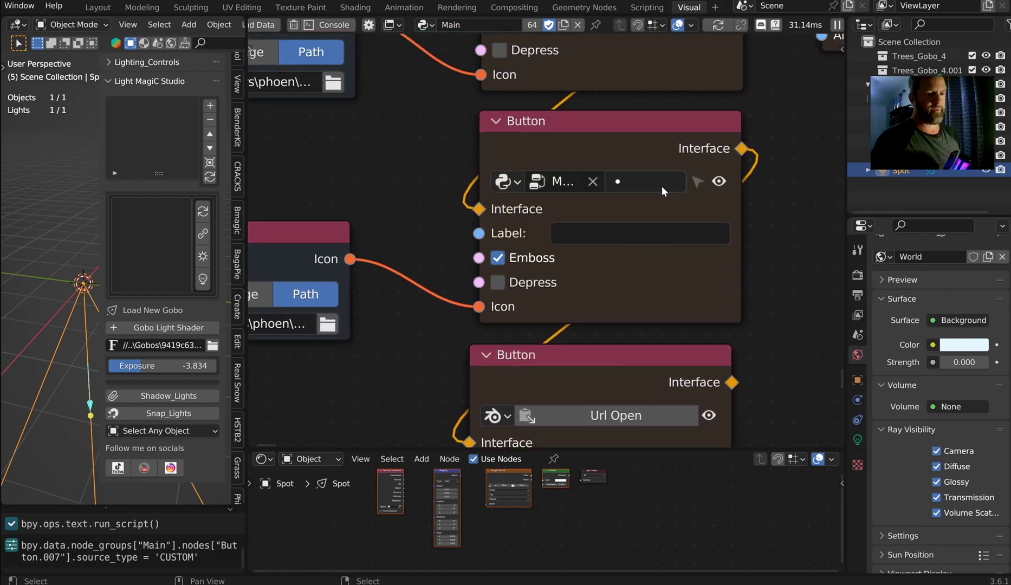
left_click(662, 186)
left_click(634, 369)
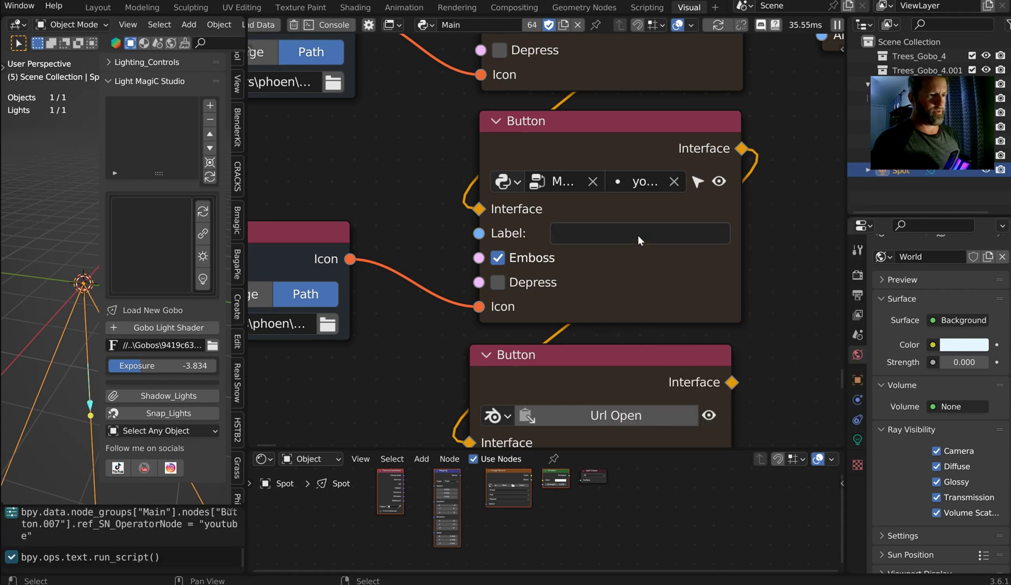
scroll(616, 299, "down", 2)
scroll(616, 299, "down", 3)
middle_click_drag(588, 219, 618, 175)
middle_click_drag(618, 350, 599, 150)
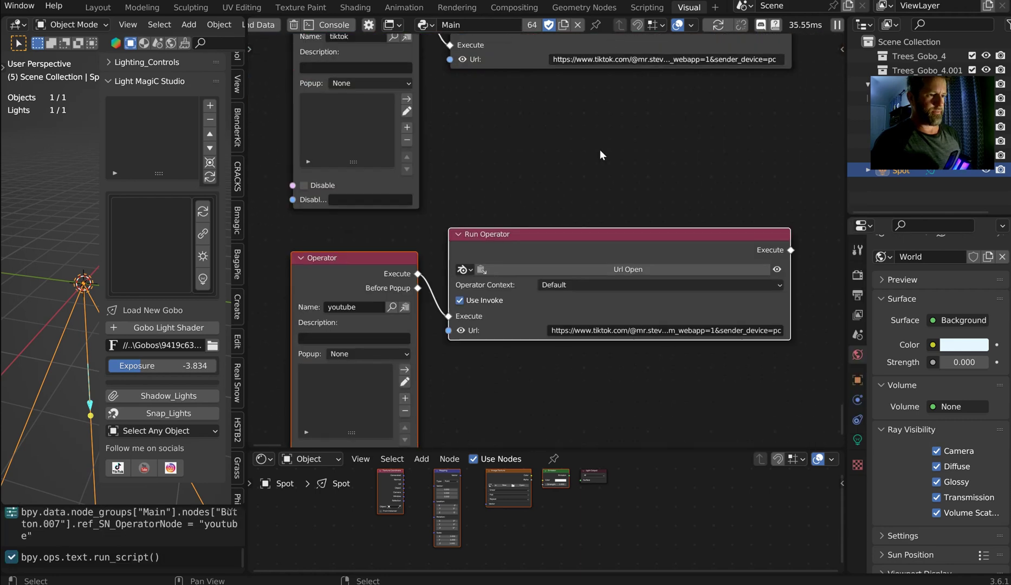
scroll(654, 395, "up", 4)
left_click(638, 364)
key("BackSpace")
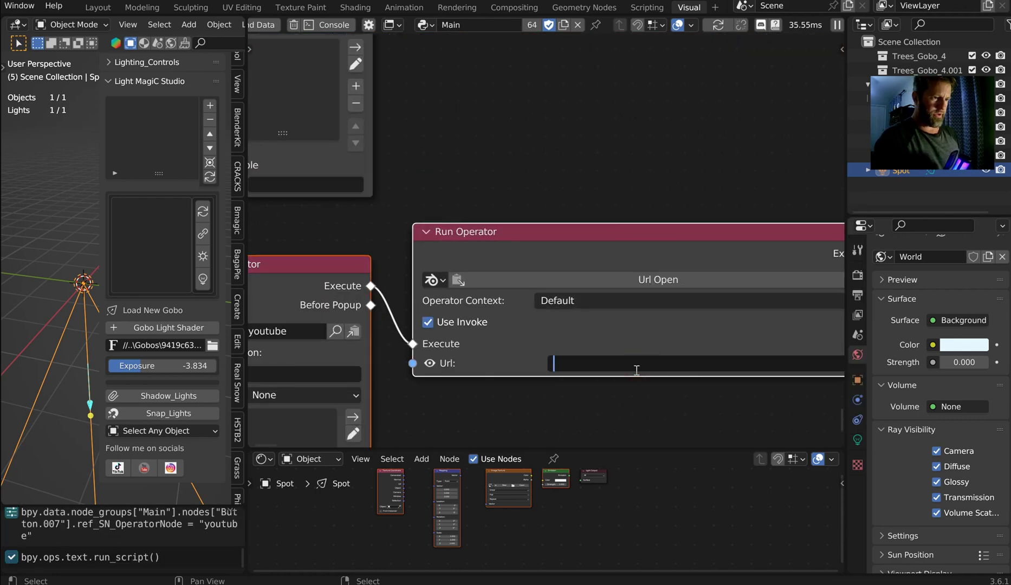
key("ctrl+v")
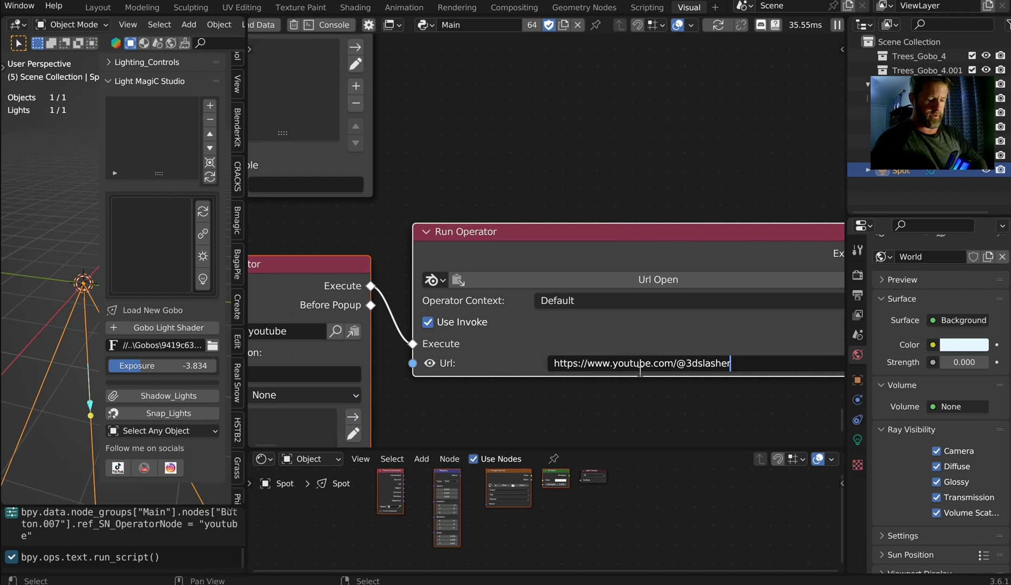
key("Return")
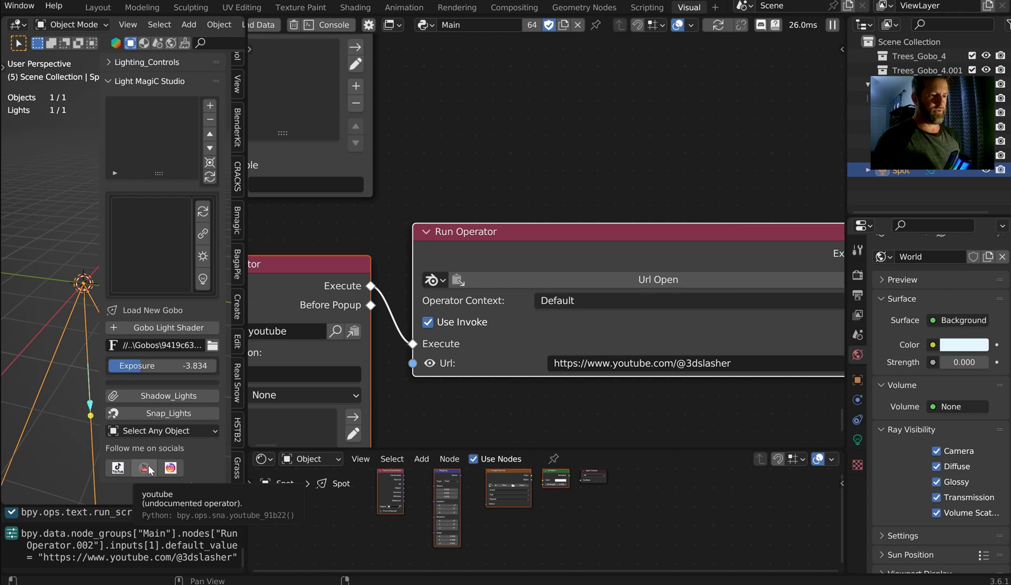
Set the youtube Operator node's description to "Socials Link Youtube".
middle_click_drag(350, 405, 572, 285)
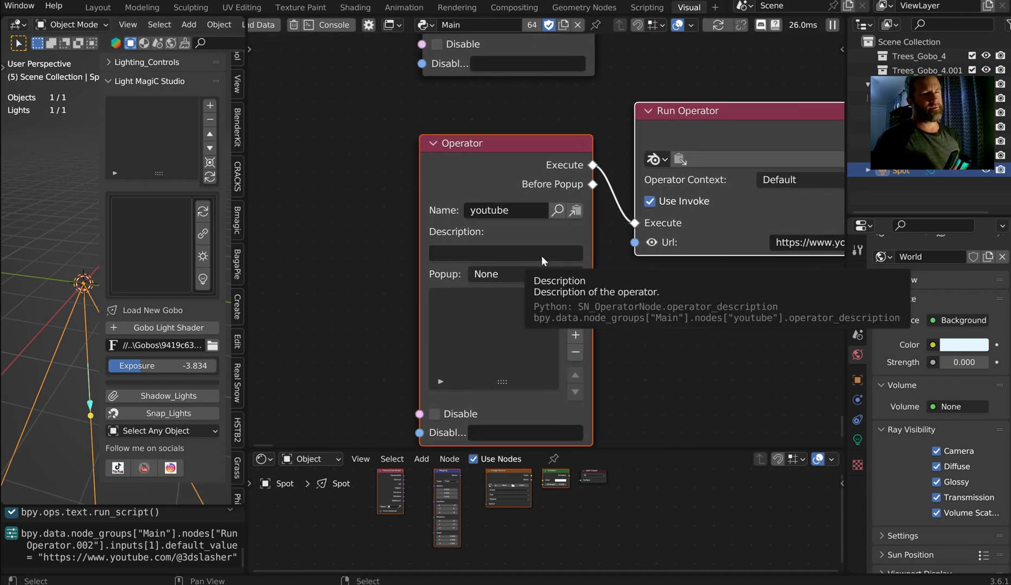
left_click(542, 254)
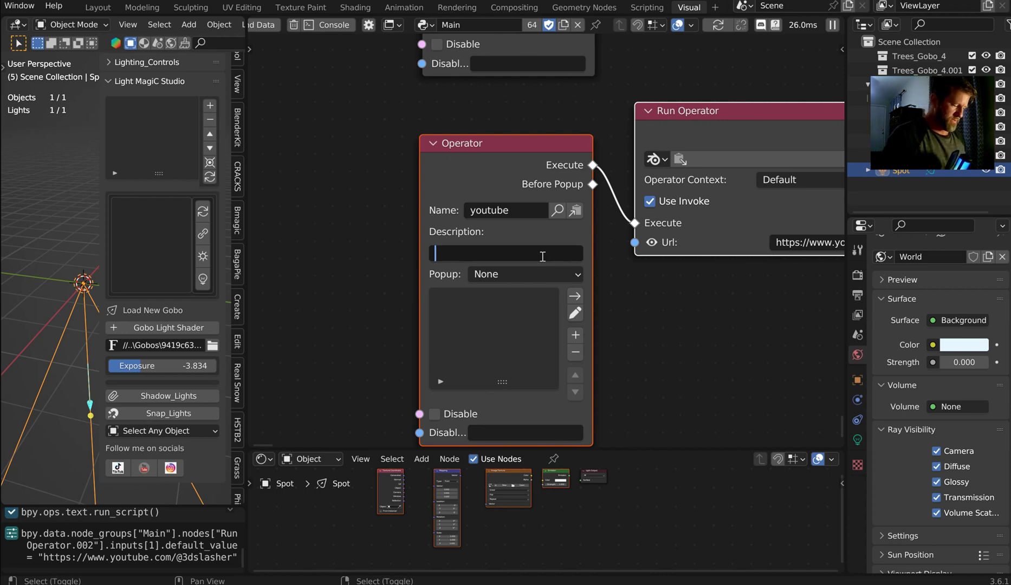
type("Social")
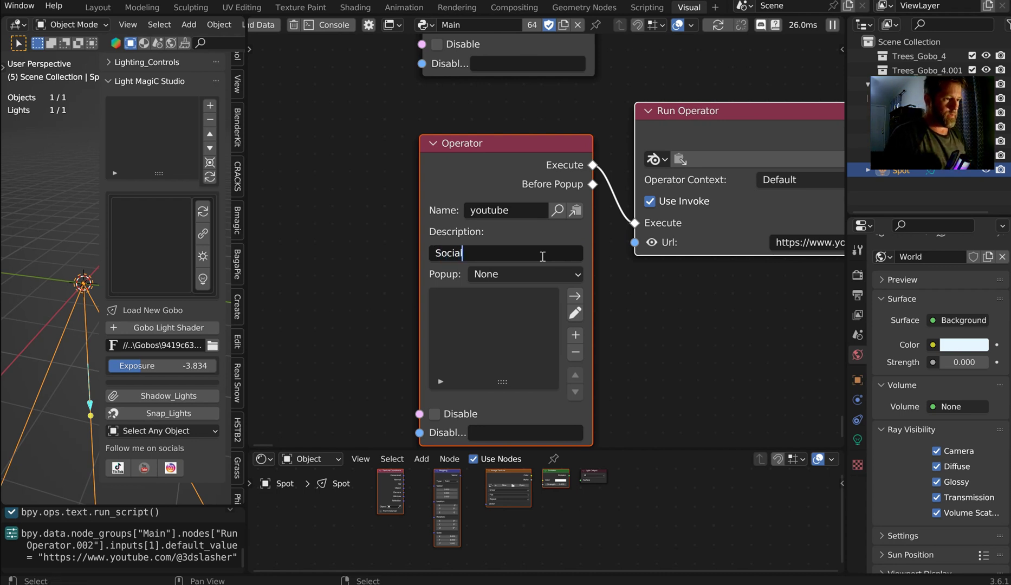
type("s Link ")
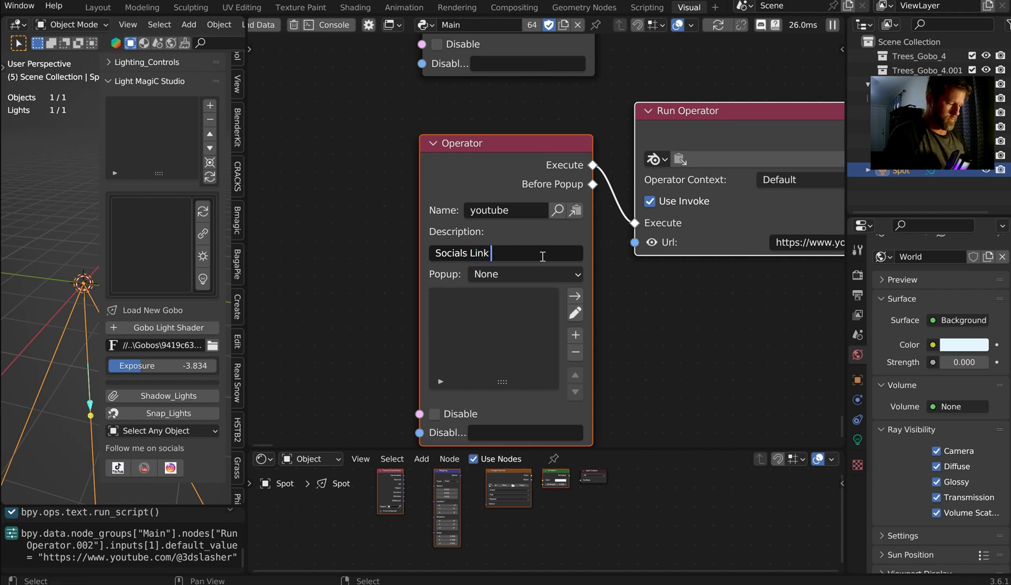
type("Y")
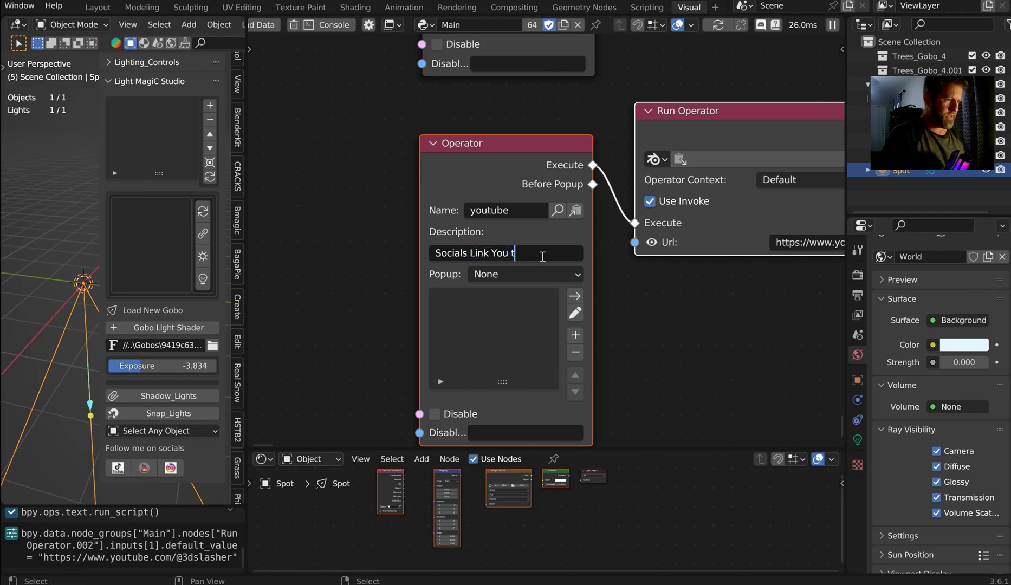
type("outub")
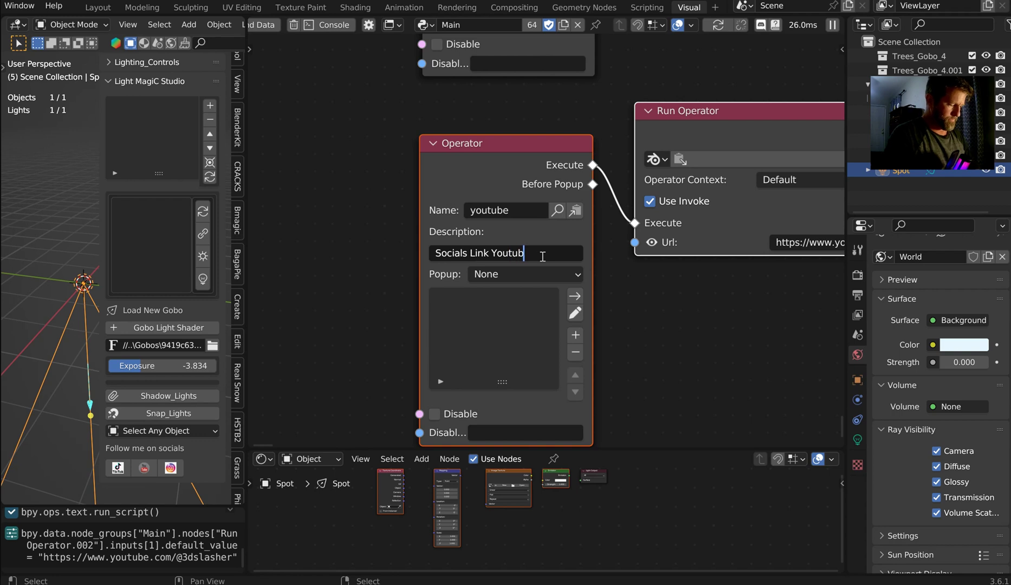
type("e")
key("Return")
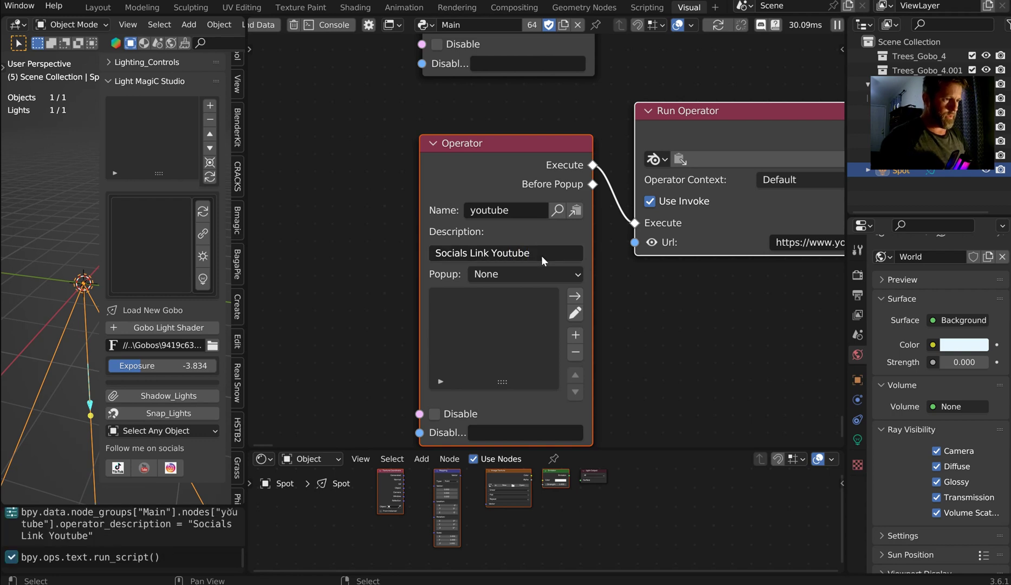
Test the YouTube icon button in the add-on panel, pause the channel page's video and switch back to Blender.
left_click(144, 468)
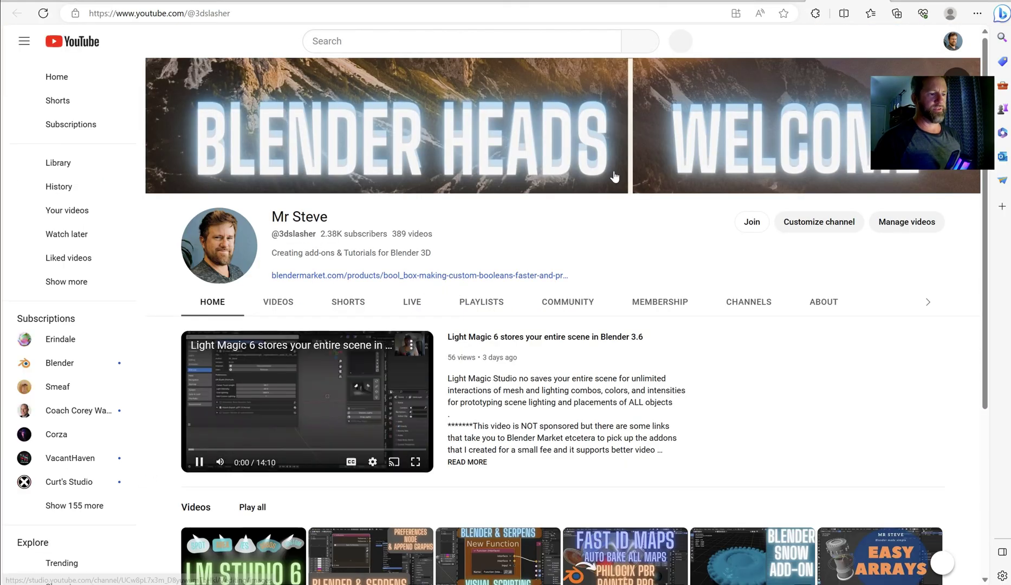
left_click(350, 413)
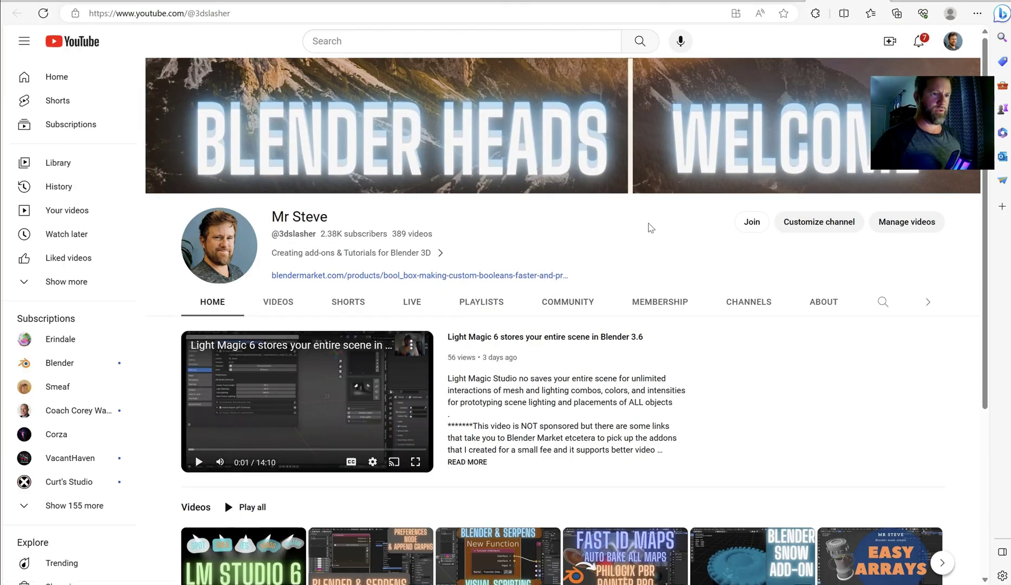
key("alt+Tab")
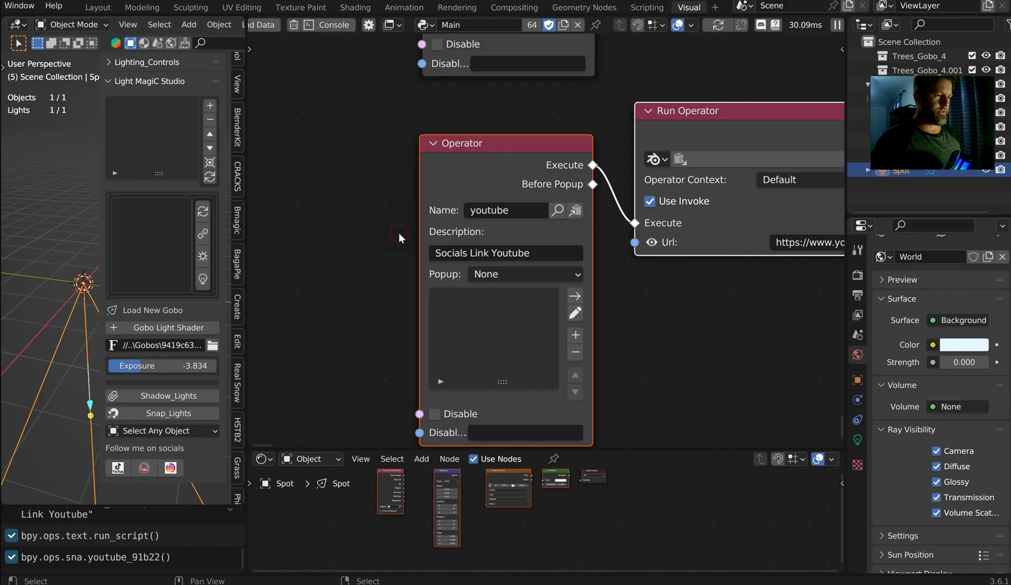
Copy the Instagram profile URL from the browser and switch back to Blender.
scroll(619, 335, "down", 14)
middle_click_drag(631, 327, 530, 444)
scroll(563, 338, "up", 6)
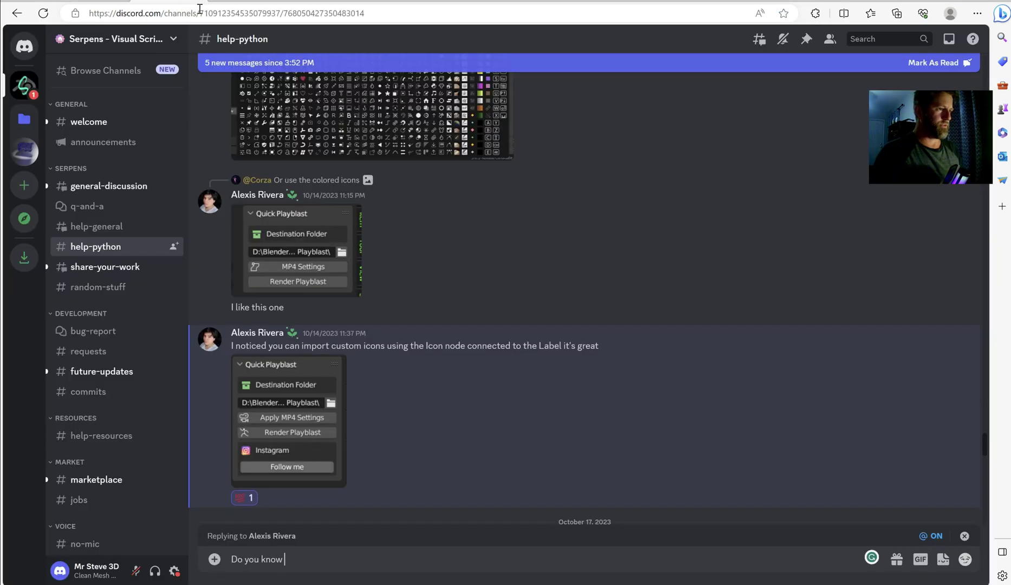
key("alt+Tab")
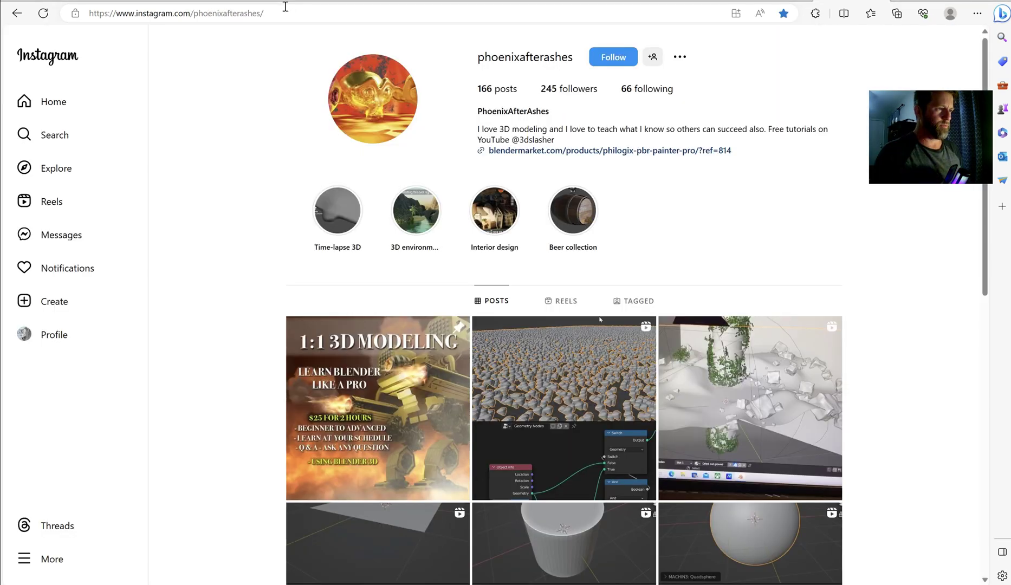
left_click(241, 13)
key("alt+Tab")
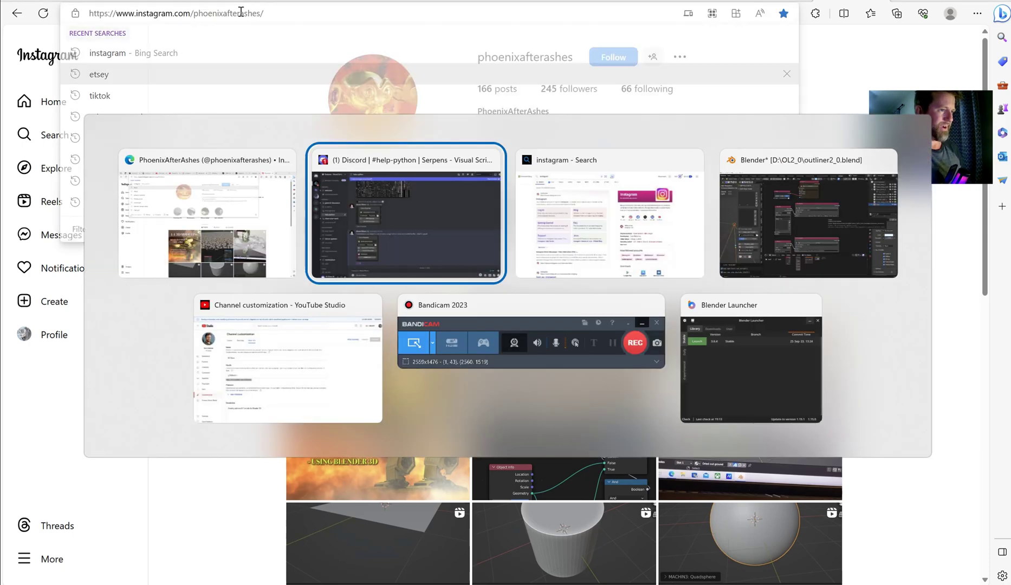
key("alt+Tab")
key("alt+Tab")
key("alt+Tab")
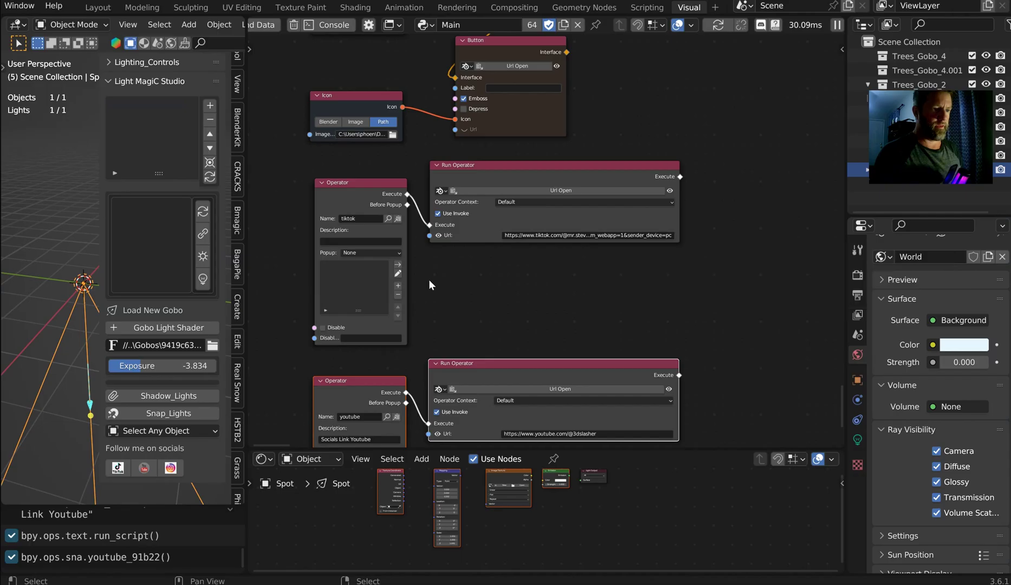
Enable the Url input on the third Button node and paste the Instagram profile URL into it.
middle_click_drag(542, 359, 540, 184)
middle_click_drag(542, 241, 571, 441)
scroll(550, 247, "up", 5)
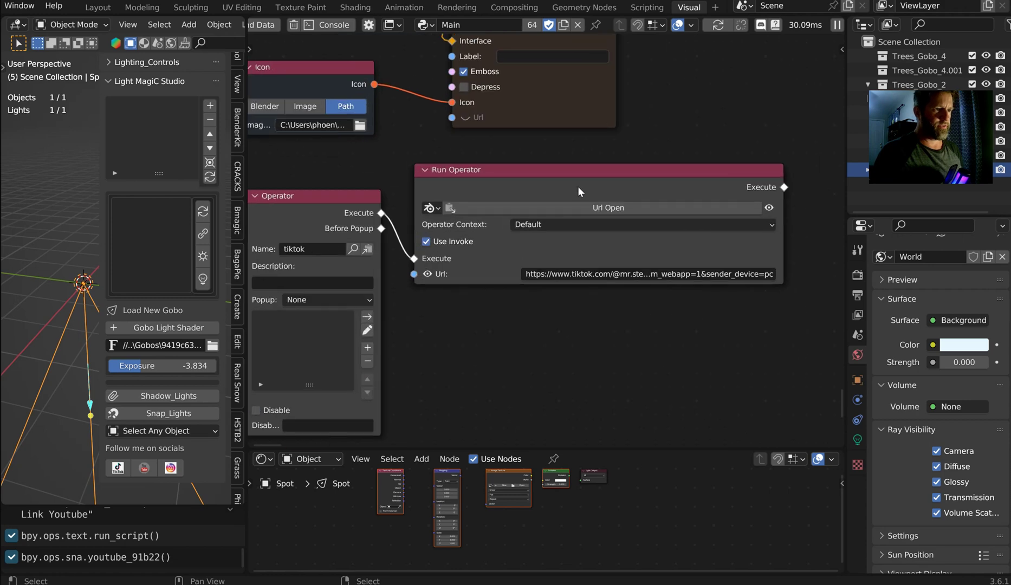
middle_click_drag(578, 187, 590, 309)
left_click(476, 238)
left_click(574, 238)
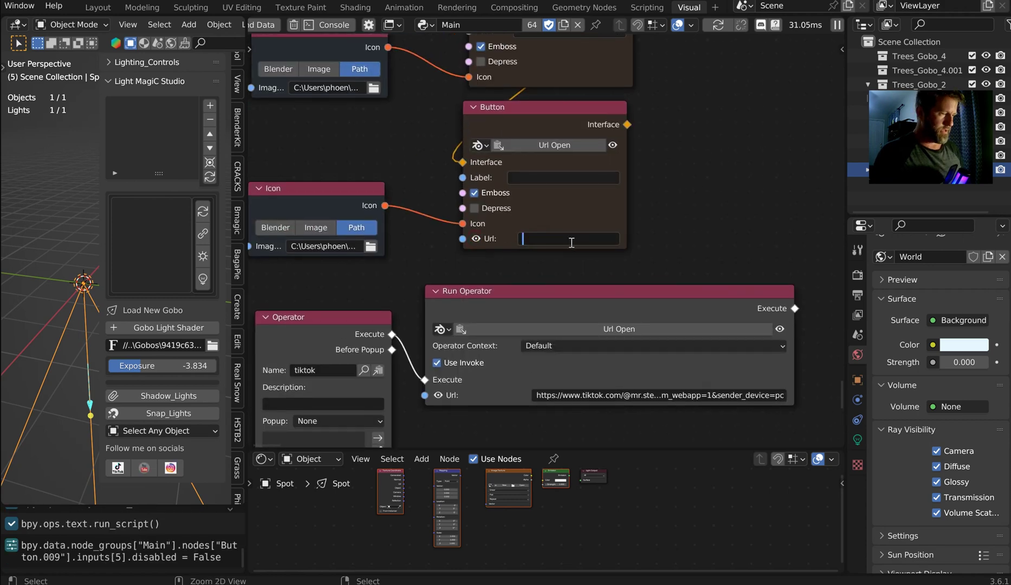
type(".com/phoenixafterashes/")
key("Return")
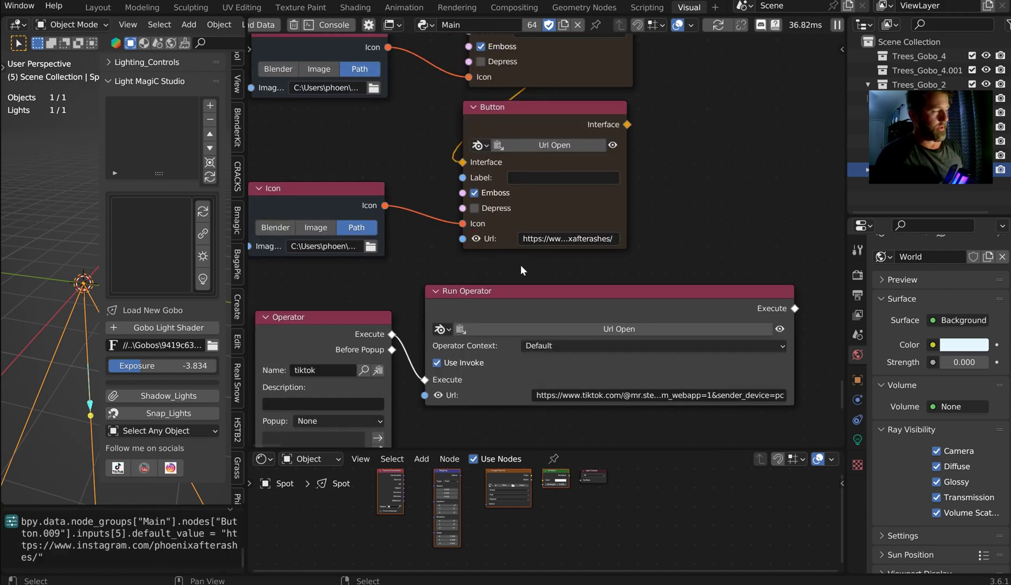
Test the Instagram icon button in the add-on panel and switch back to Blender.
left_click(177, 471)
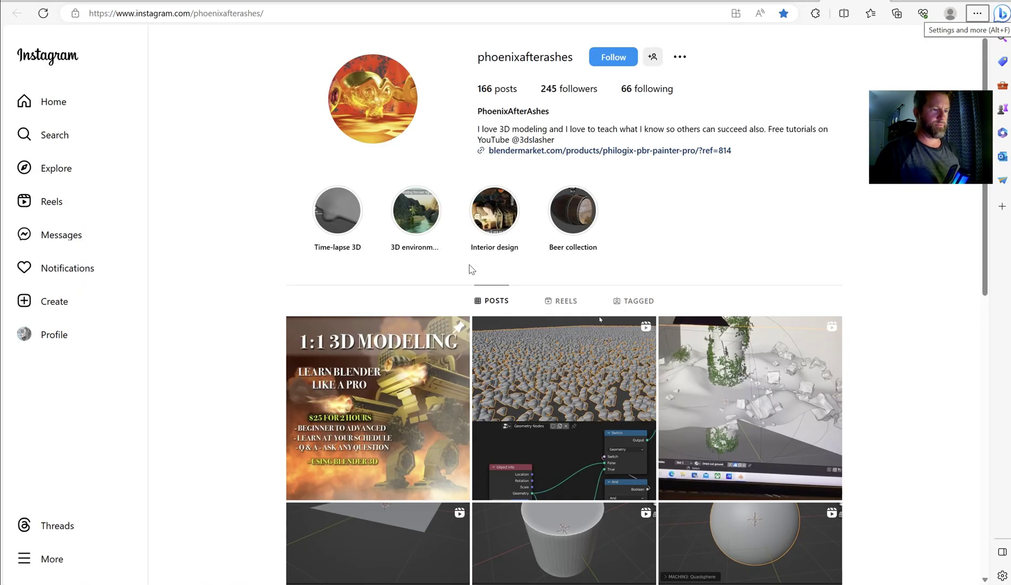
key("alt+Tab")
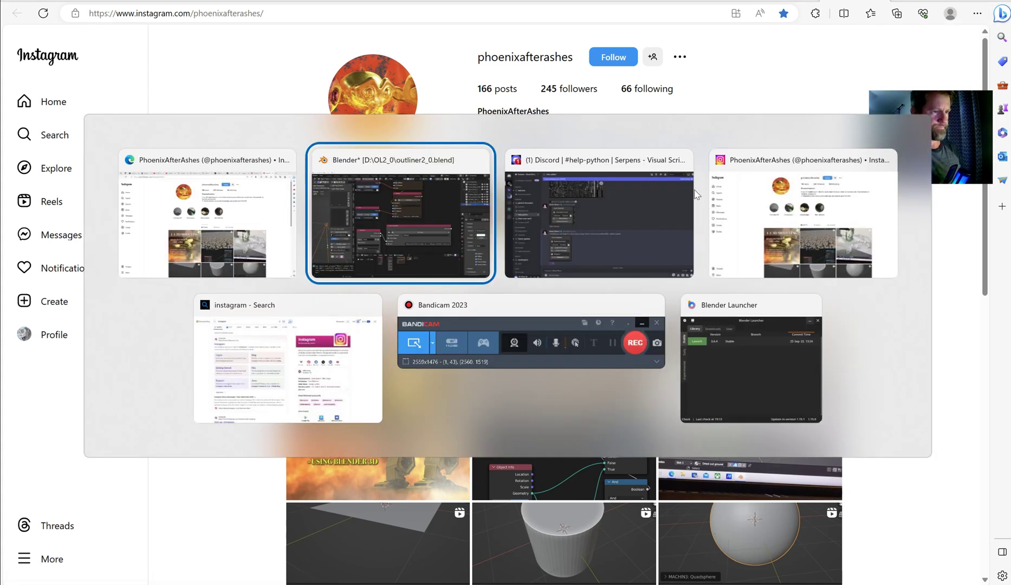
key("alt+Tab")
Select the third Button node and save the Blender file.
left_click(445, 221)
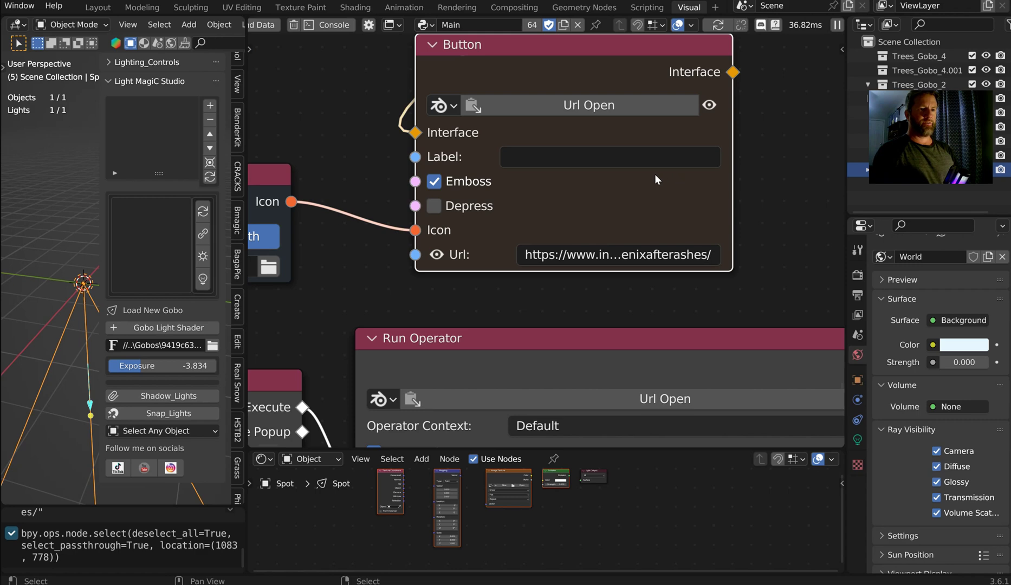
scroll(655, 174, "down", 5)
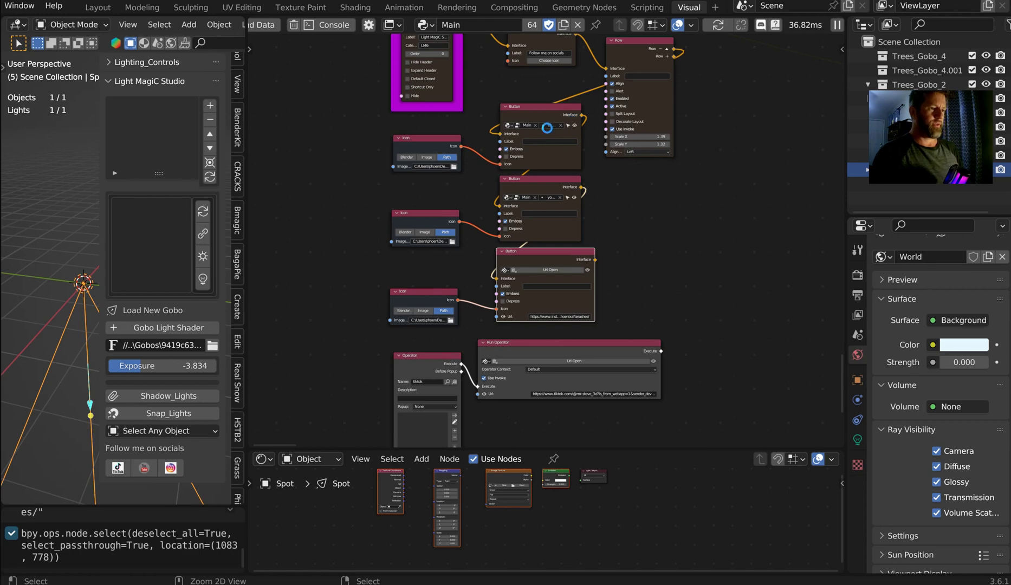
key("ctrl+s")
Select all the social link nodes, including the label and Row nodes, and move them down, clear of the Panel frame.
scroll(636, 411, "down", 4)
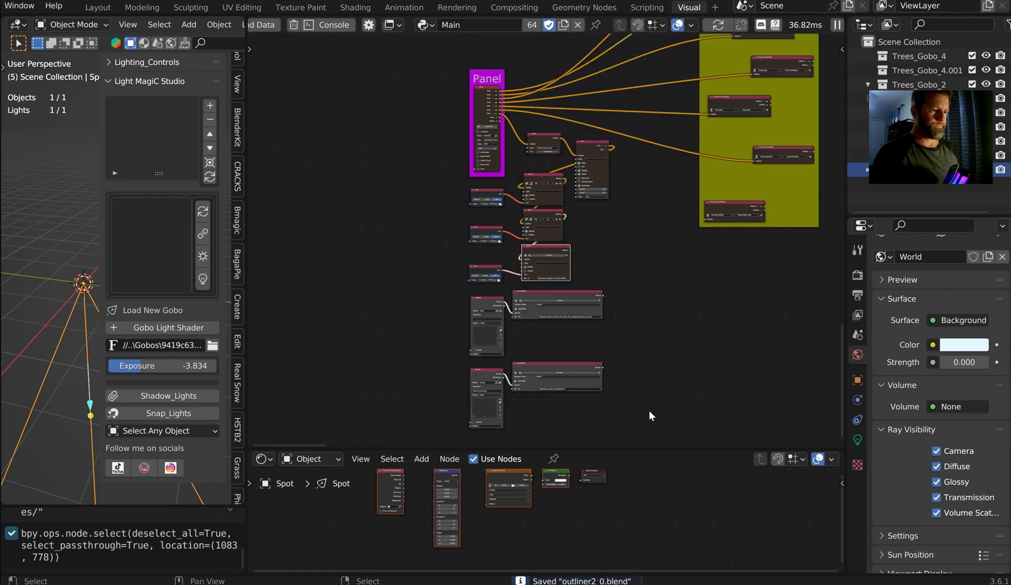
left_click_drag(645, 417, 417, 190)
left_click(576, 193, "shift")
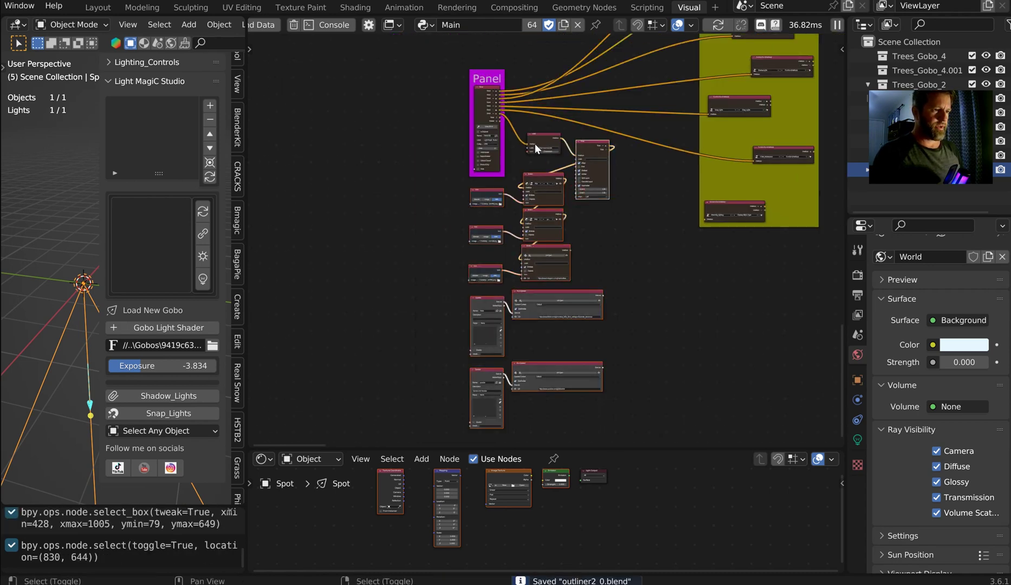
left_click(548, 143, "shift")
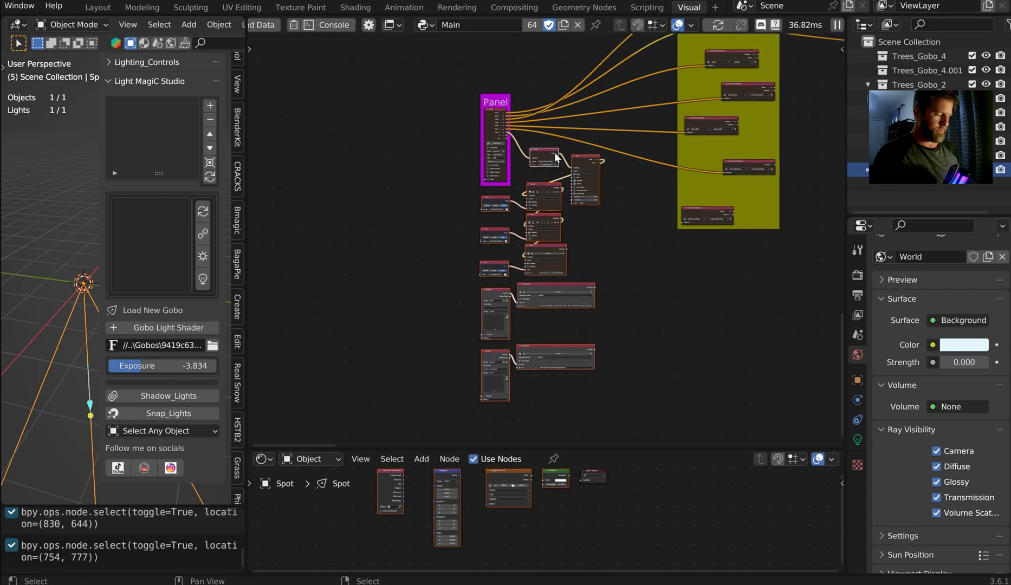
scroll(552, 148, "down", 3)
key("g")
left_click(609, 252)
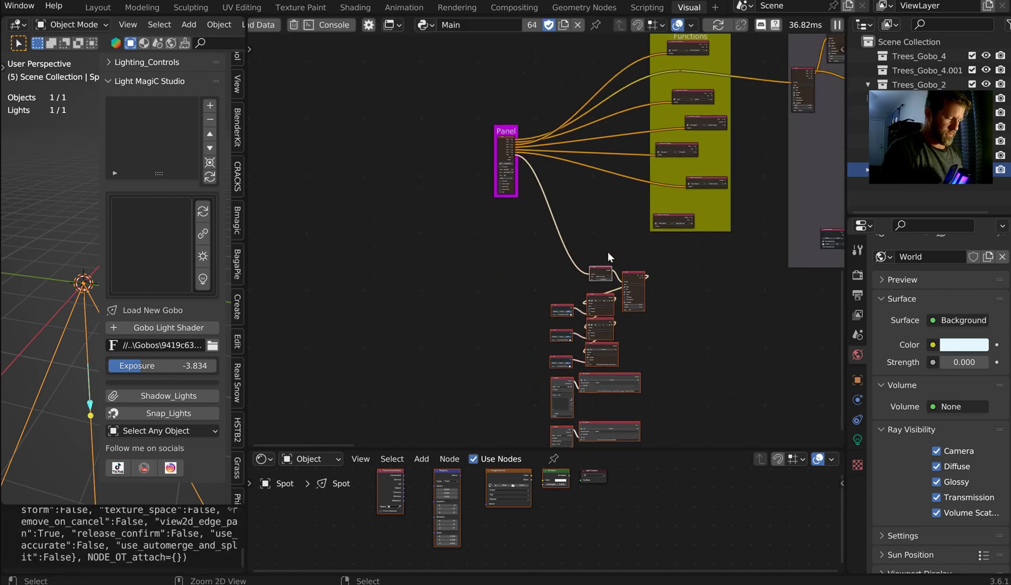
Group the selected social link nodes in a frame and give the frame a custom dark orange color.
key("ctrl+j")
key("n")
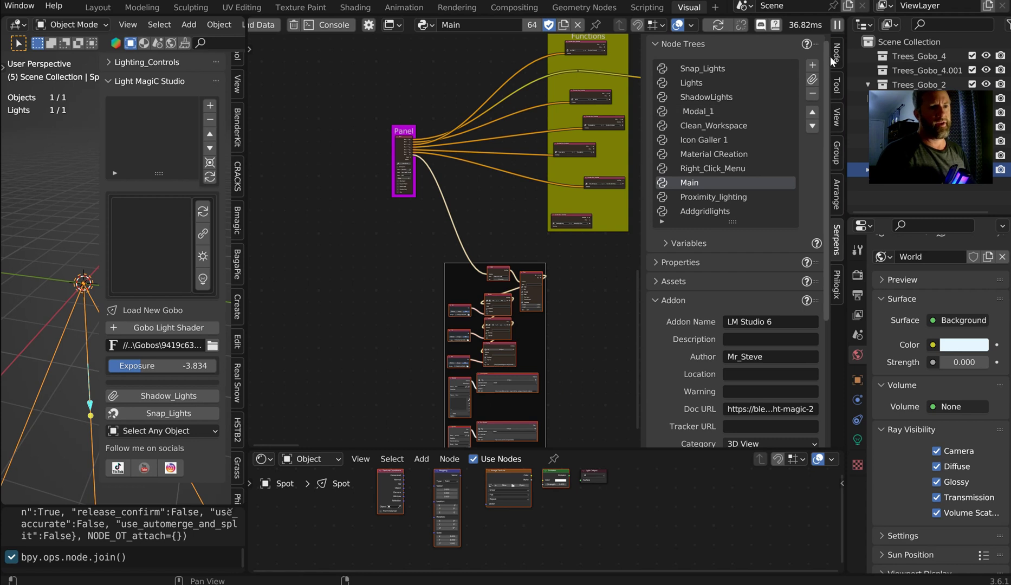
left_click(835, 53)
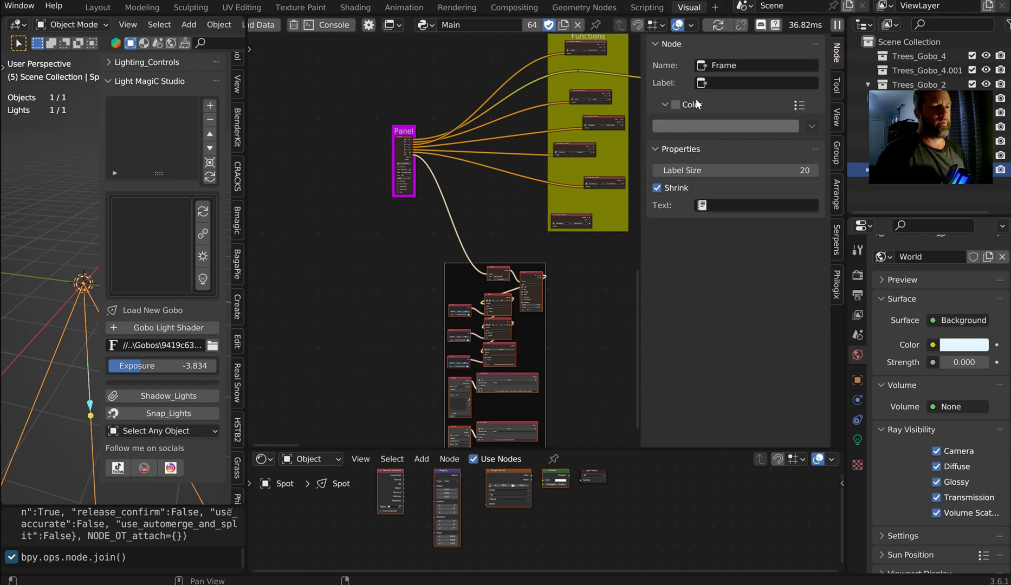
left_click(675, 105)
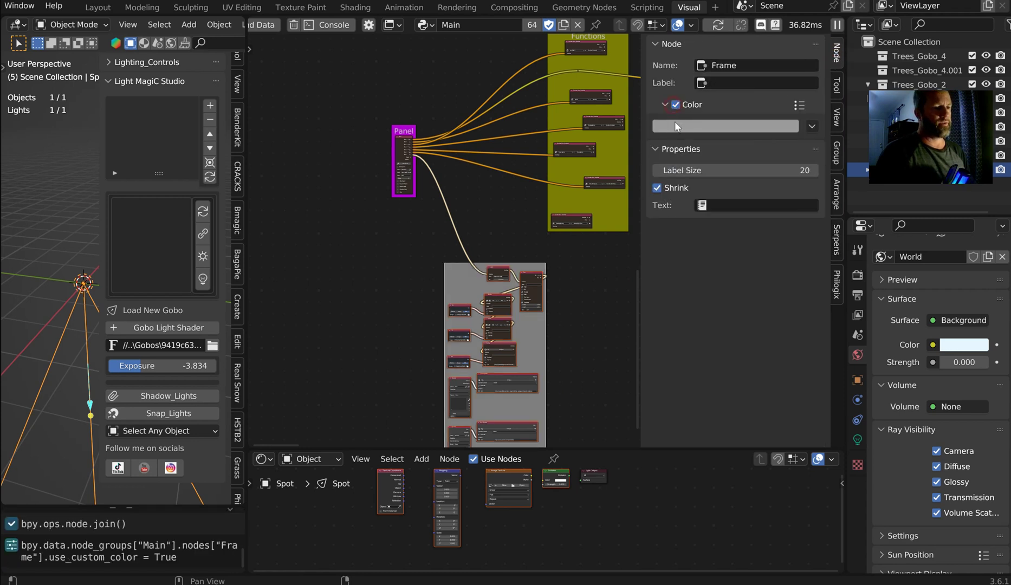
left_click(676, 126)
left_click_drag(708, 187, 688, 240)
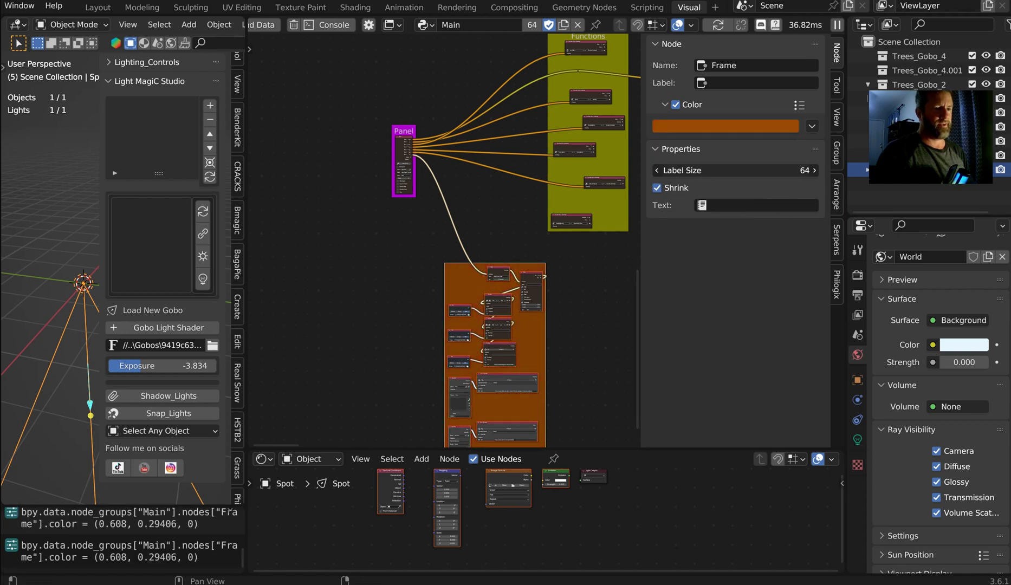
Set the new frame's label size to 64 and label it "Socials".
left_click_drag(744, 171, 791, 171)
left_click(741, 85)
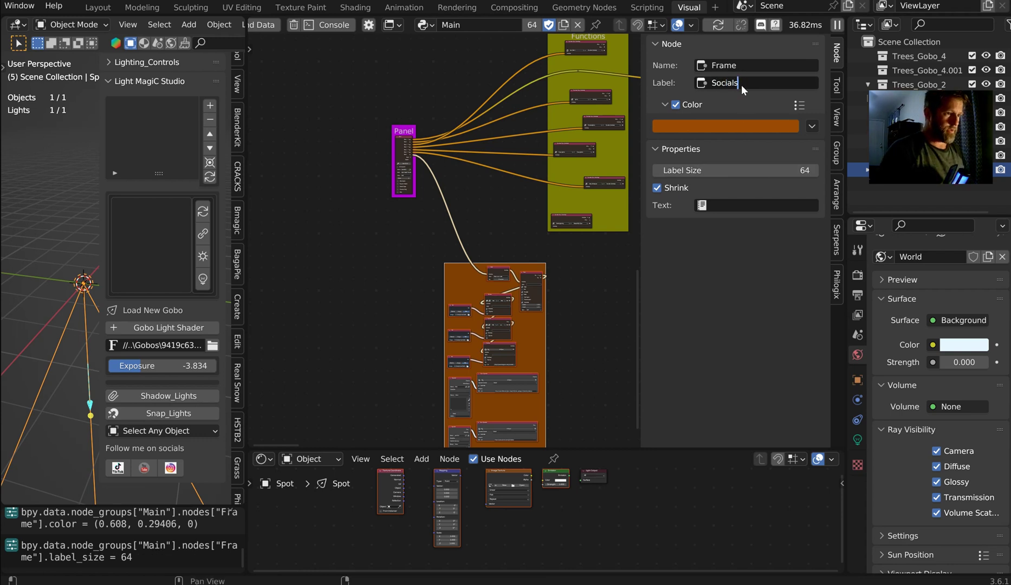
type("Socials")
key("Return")
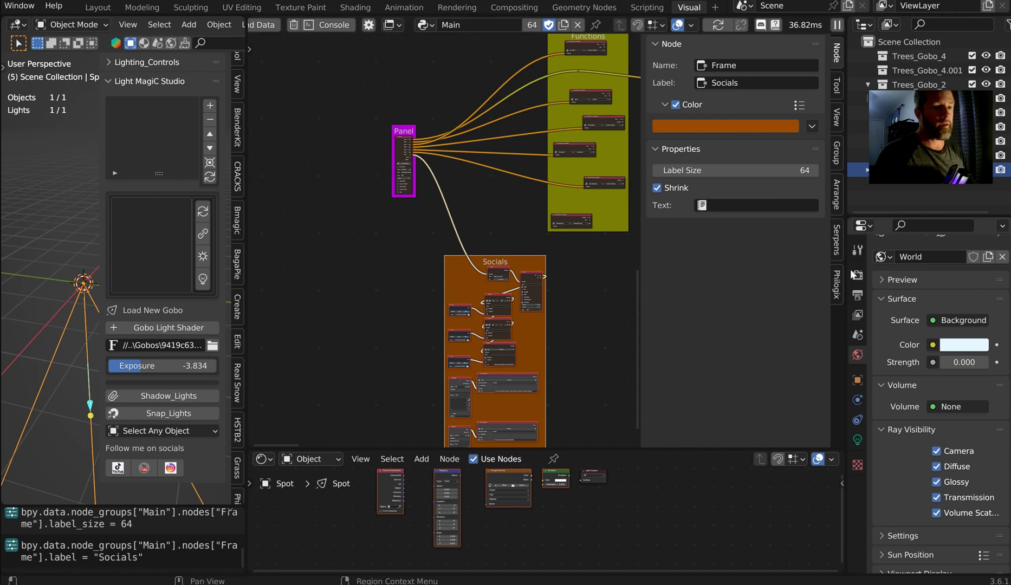
left_click(837, 240)
key("n")
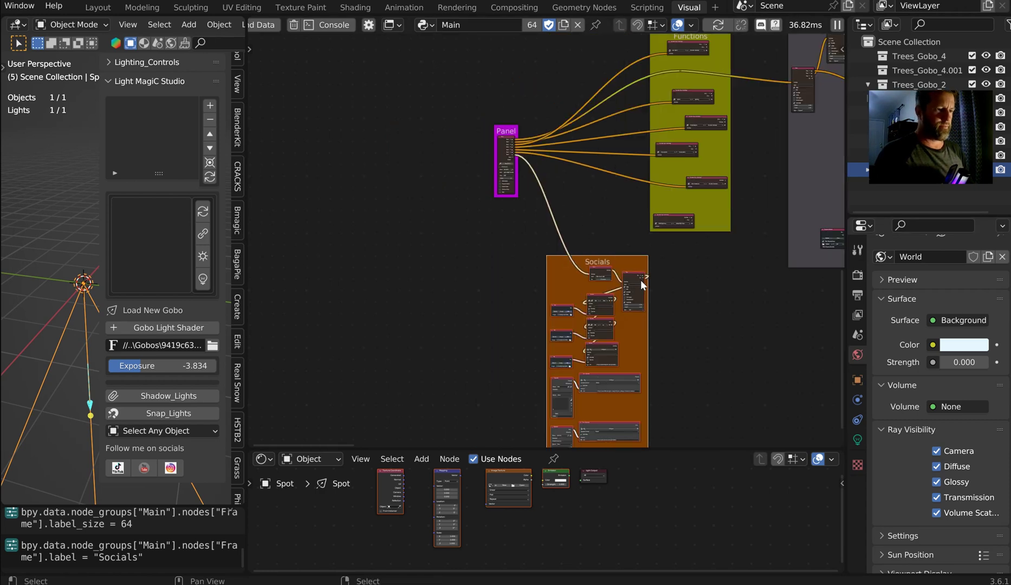
Move the Socials frame slightly up and to the right within the node tree.
scroll(641, 279, "down", 4)
middle_click_drag(684, 299, 707, 187)
scroll(474, 293, "up", 6)
scroll(686, 166, "up", 5)
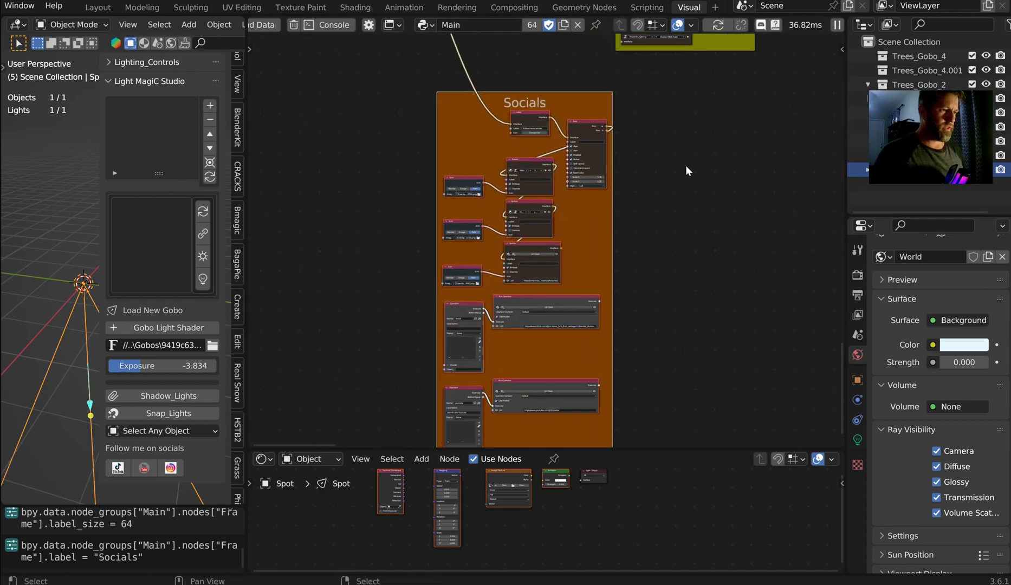
left_click_drag(539, 101, 563, 73)
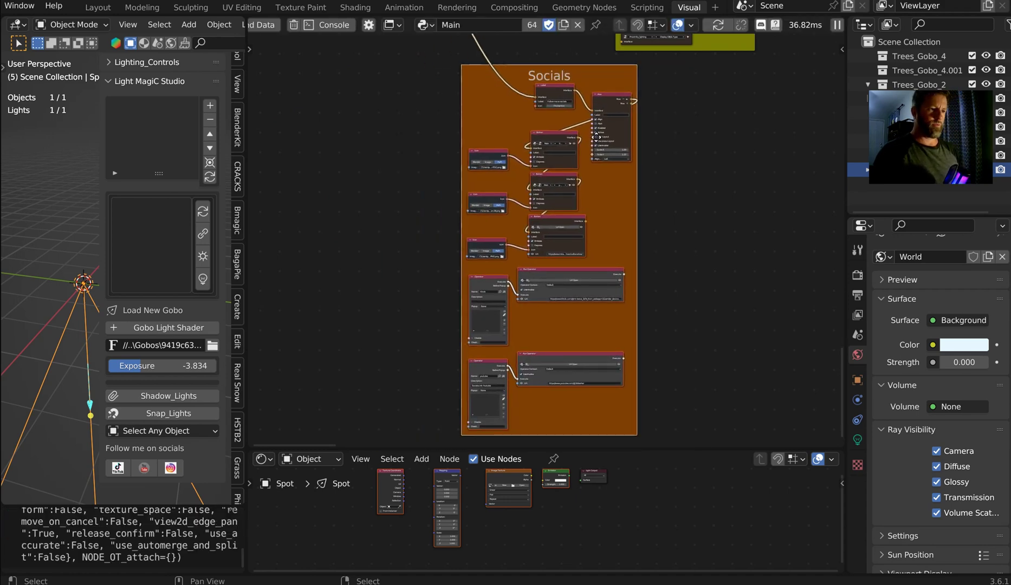
Insert a Box node into the link between the Panel and Label nodes and enable its Alert option.
middle_click_drag(528, 46, 599, 243)
key("shift+a")
type("box")
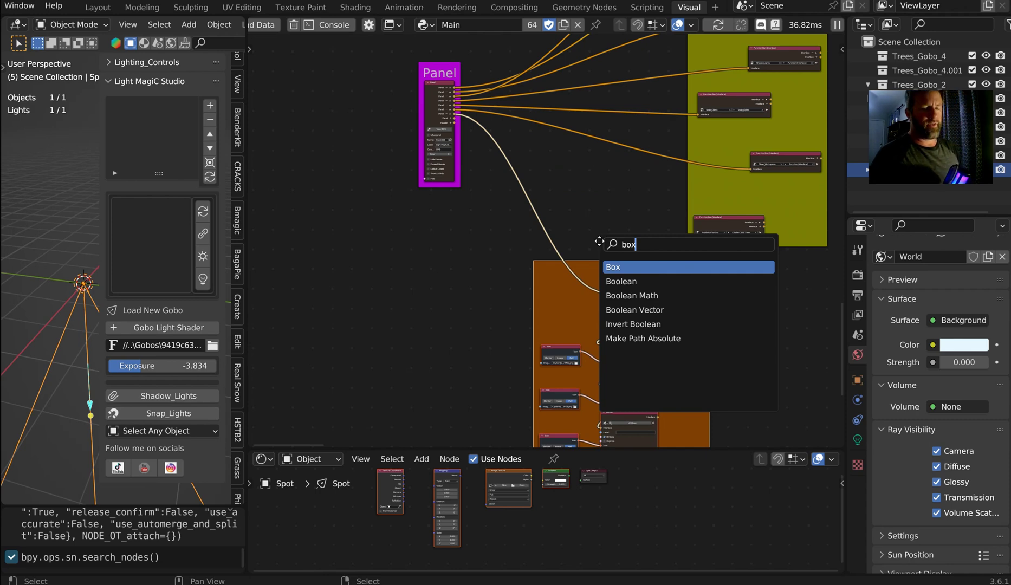
key("Return")
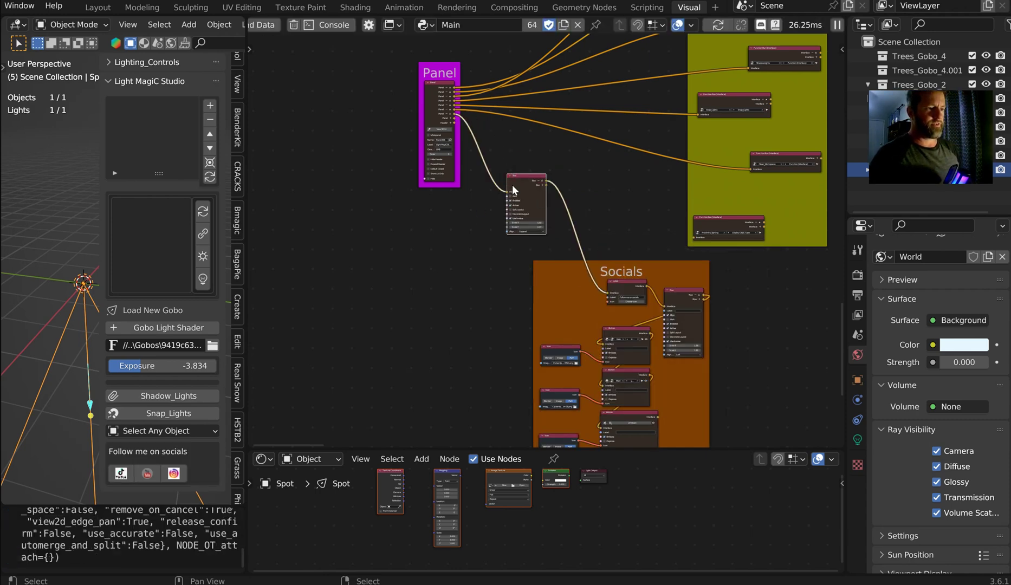
left_click(493, 230)
scroll(494, 224, "up", 4)
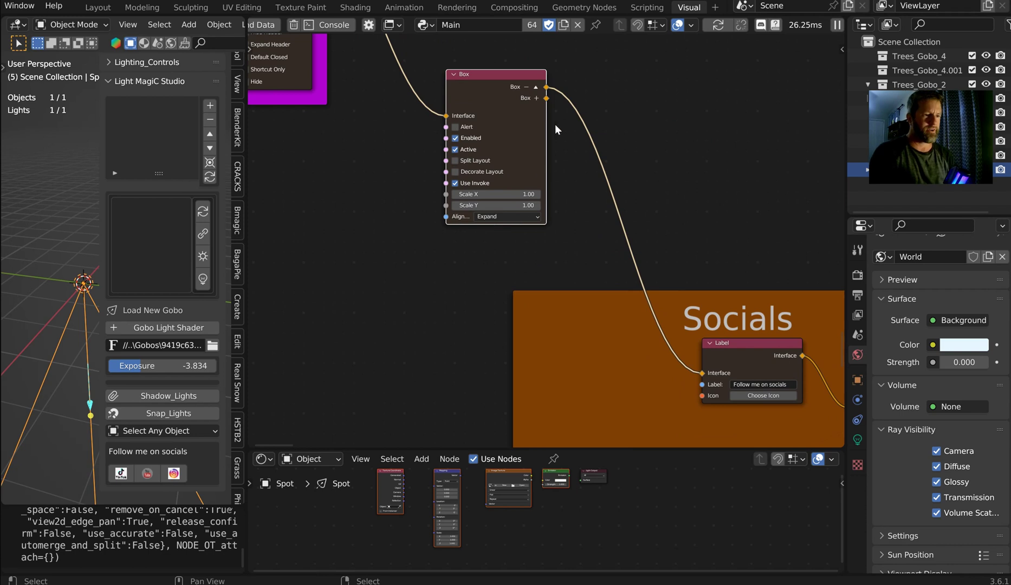
left_click(455, 129)
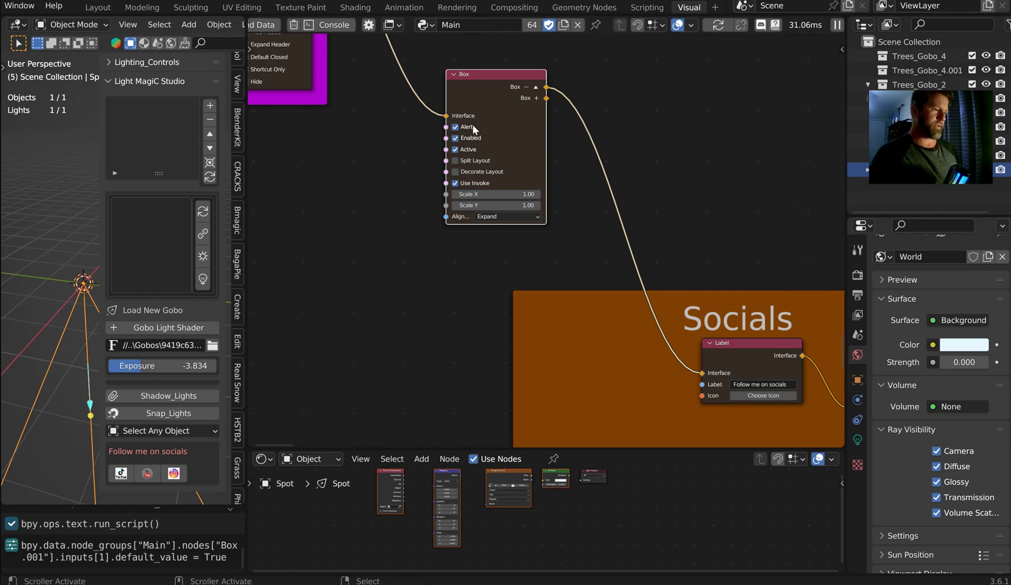
Duplicate the Box node into the link between the first Box and the Label node, and collapse the copy.
left_click(491, 89)
key("shift+d")
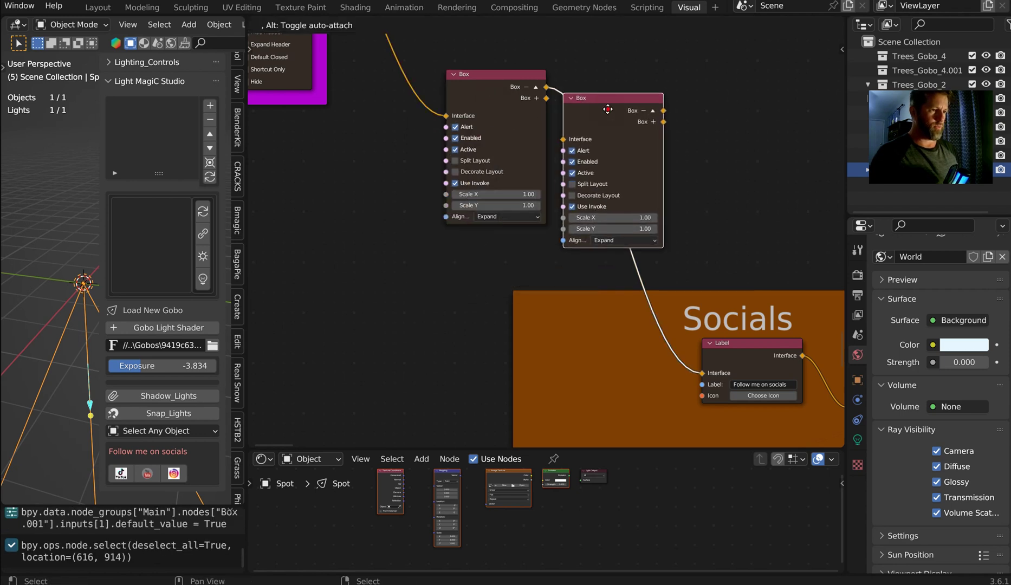
left_click(608, 108)
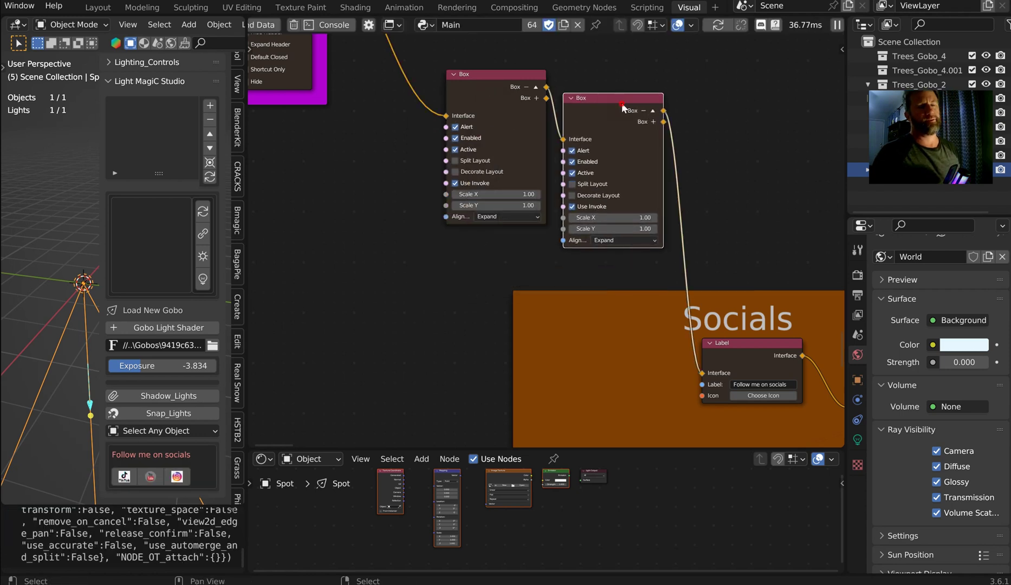
left_click_drag(622, 103, 593, 79)
left_click(574, 77)
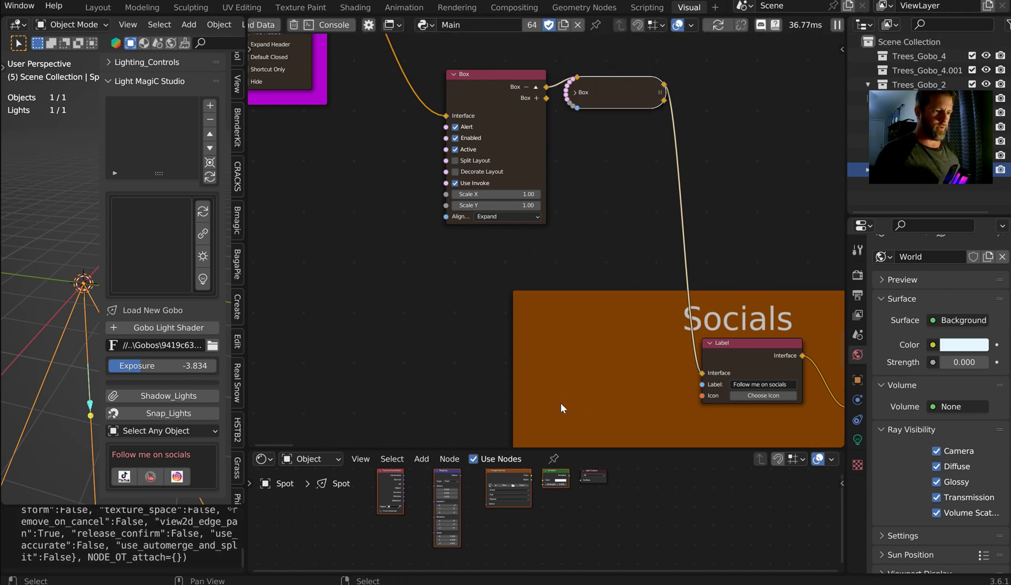
Set the Row node's alignment to Center and add leading spaces before the Label node's text "Follow me on socials".
middle_click_drag(560, 403, 539, 286)
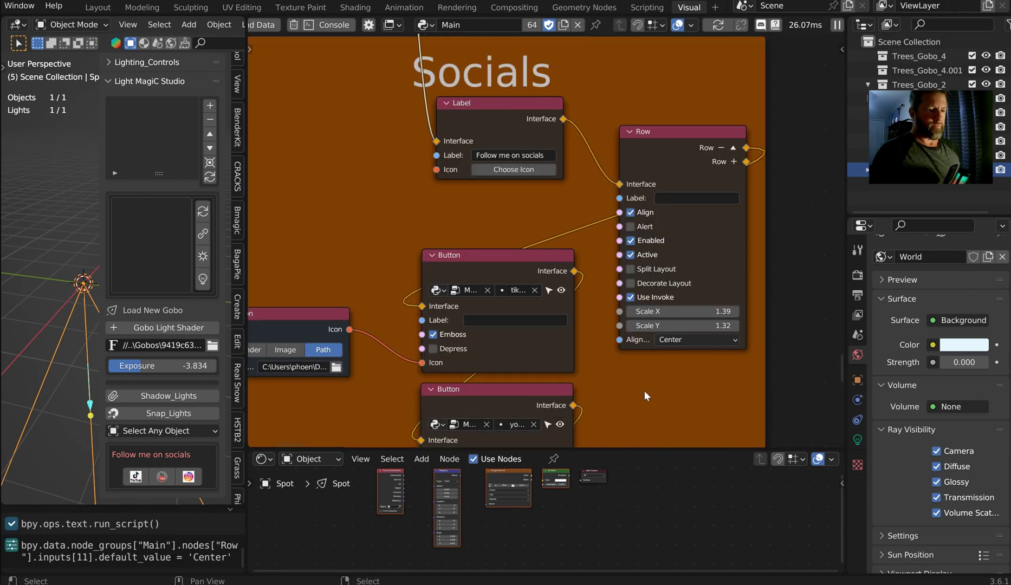
scroll(618, 343, "up", 4)
middle_click_drag(403, 174, 474, 249)
scroll(547, 236, "up", 3)
left_click(488, 229)
key("Home")
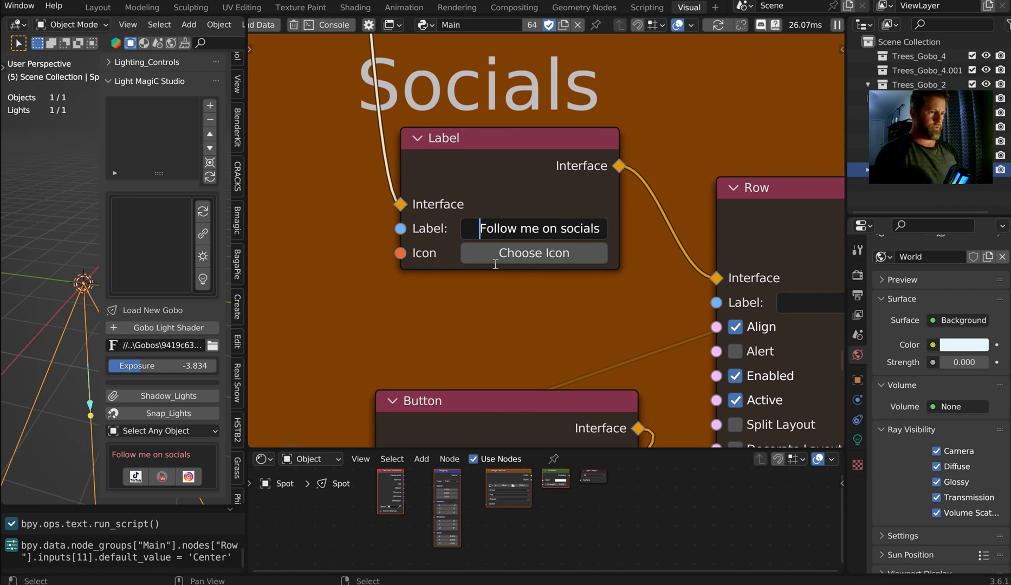
key("Return")
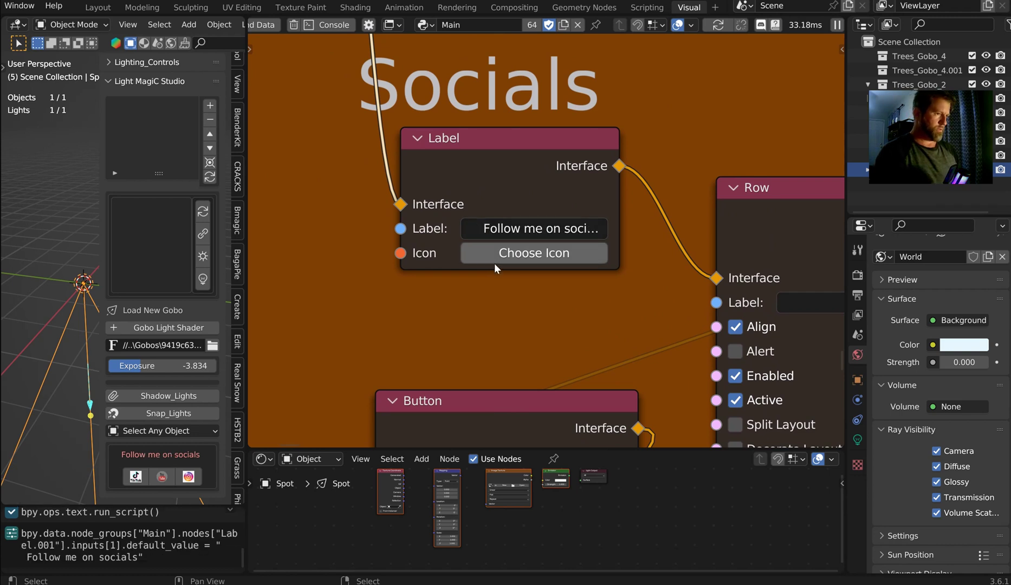
Add more leading spaces before the Label node's text and save the Blender file.
left_click(478, 230)
left_click(480, 232)
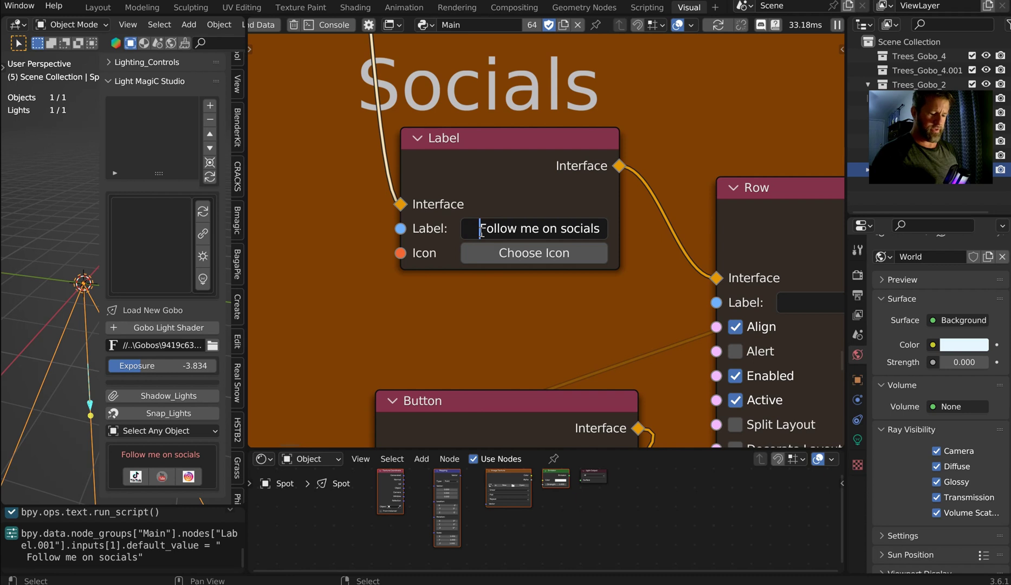
key("Return")
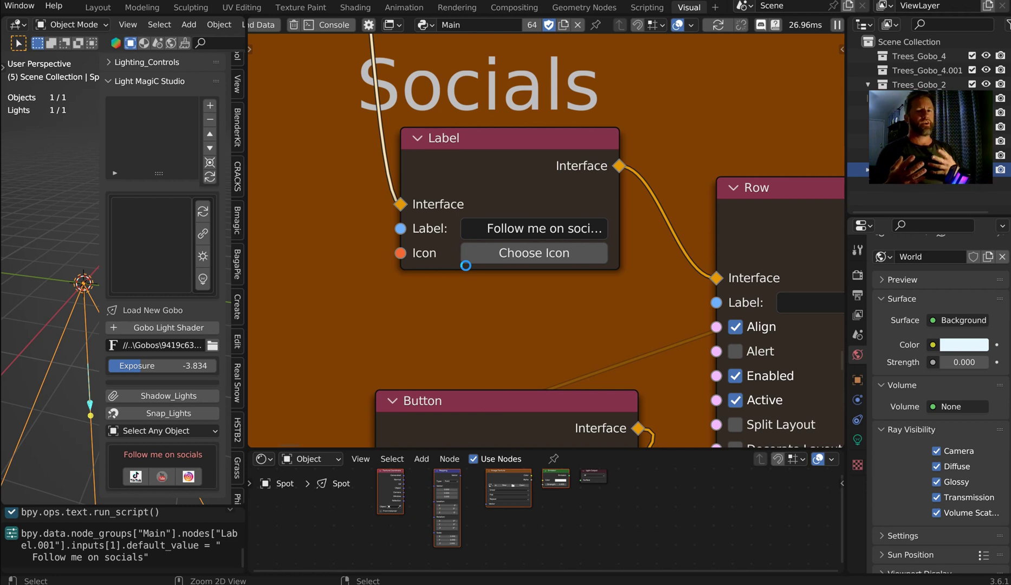
key("ctrl+s")
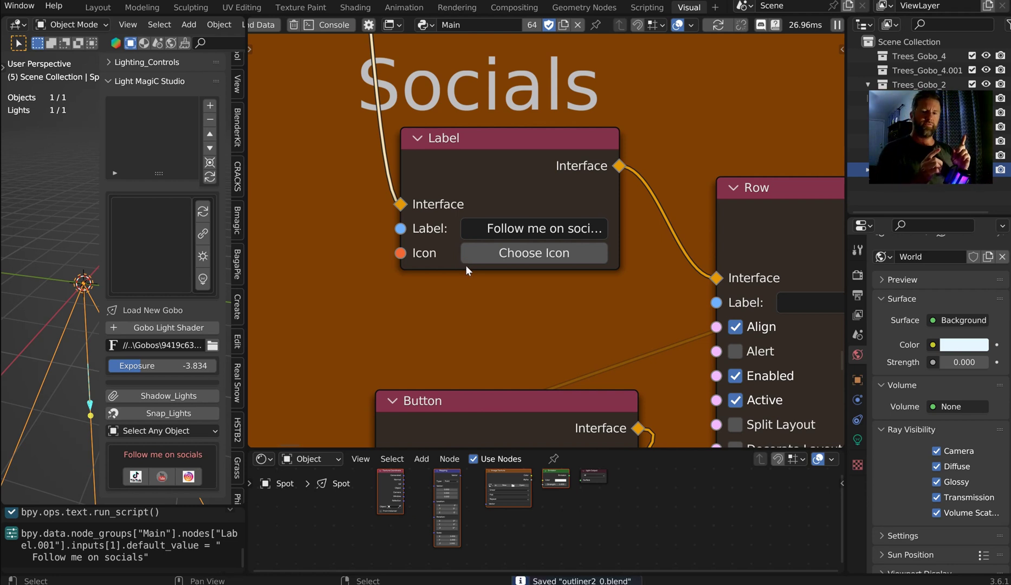